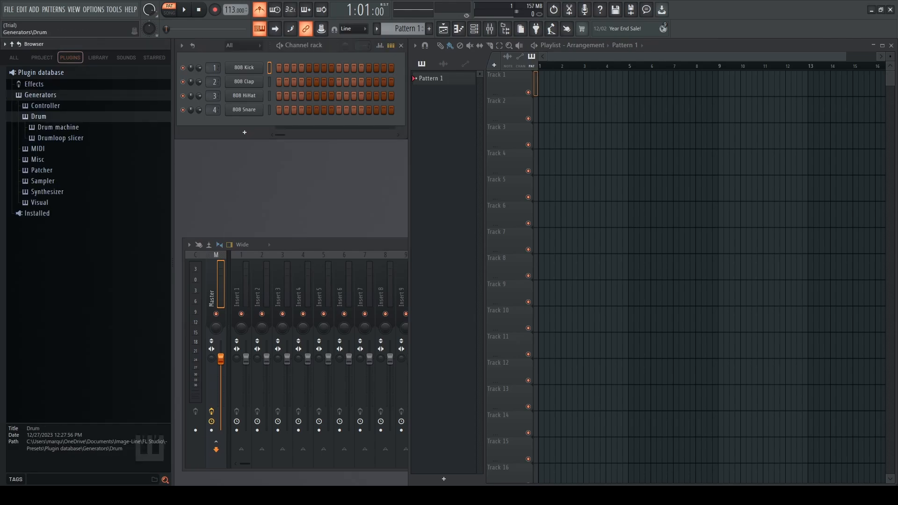
# - Find Morphine among the additive synthesizer generators and load it as a new instrument channel with its own track
pyautogui.click(38, 148)
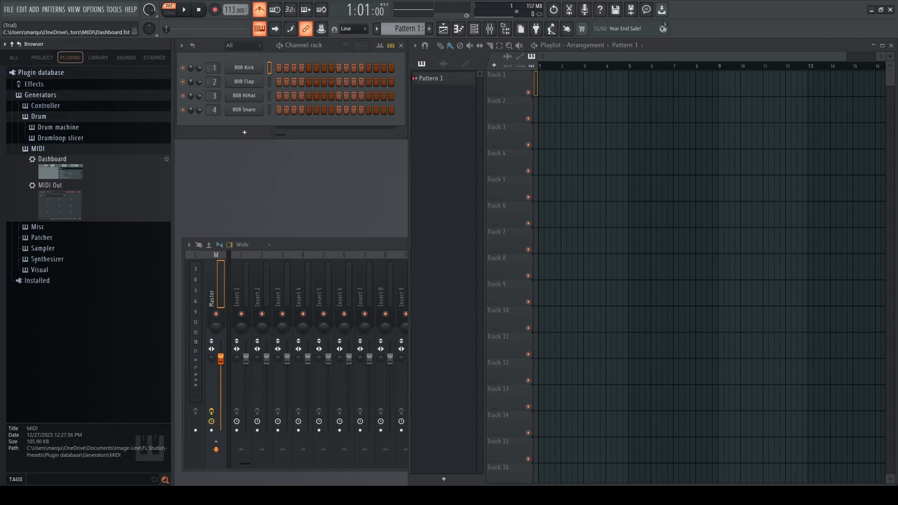
pyautogui.click(38, 227)
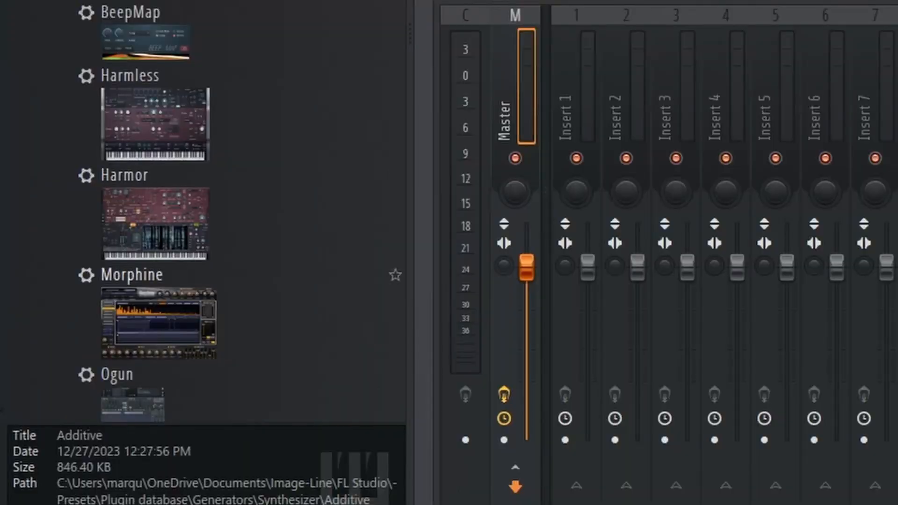
pyautogui.click(141, 280)
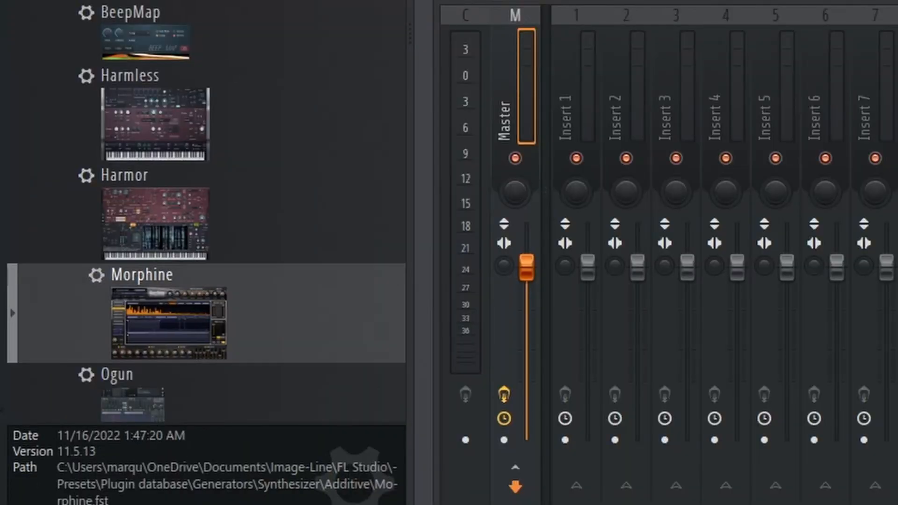
pyautogui.moveTo(141, 281); pyautogui.dragTo(510, 92)
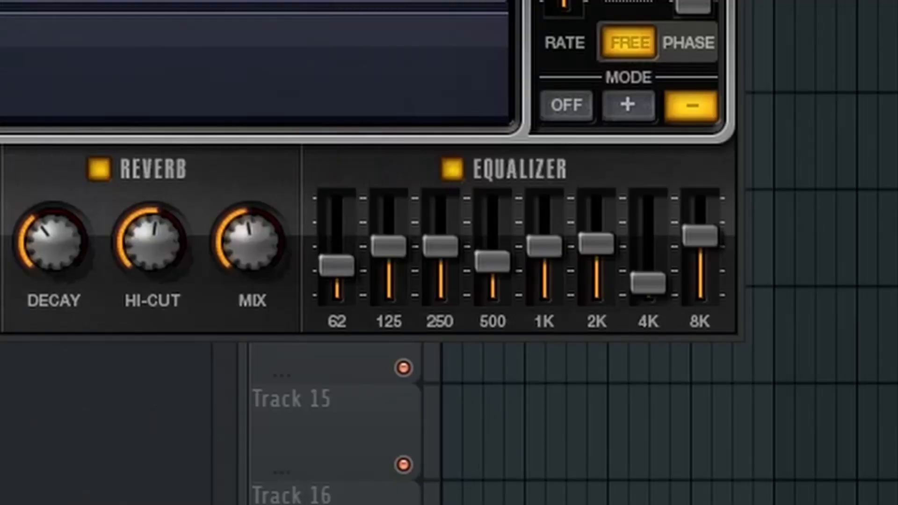
# - Lower Morphine's 125 equalizer band slightly, set the reverb mix to 59%, and adjust the reverb hi-cut and decay
pyautogui.moveTo(388, 245); pyautogui.dragTo(388, 255)
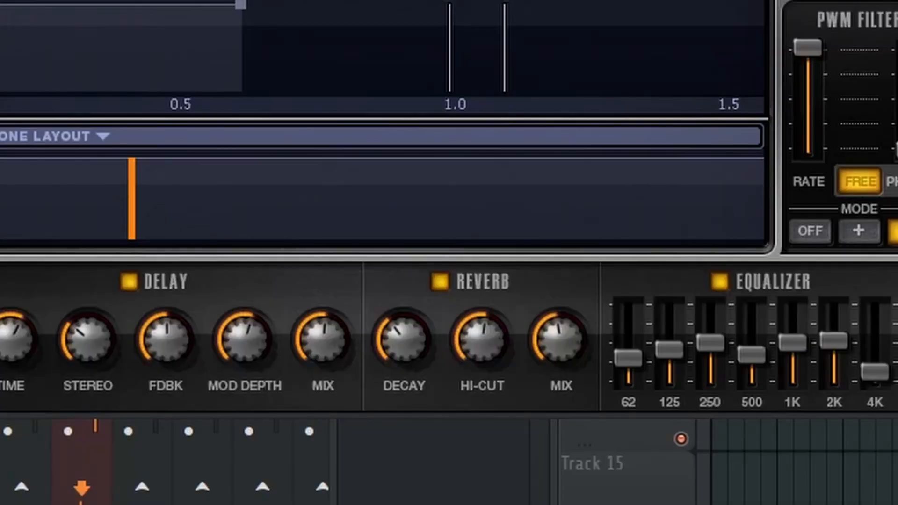
pyautogui.moveTo(560, 339)
pyautogui.mouseDown()
pyautogui.moveTo(561, 279)
pyautogui.moveTo(560, 324)
pyautogui.mouseUp()
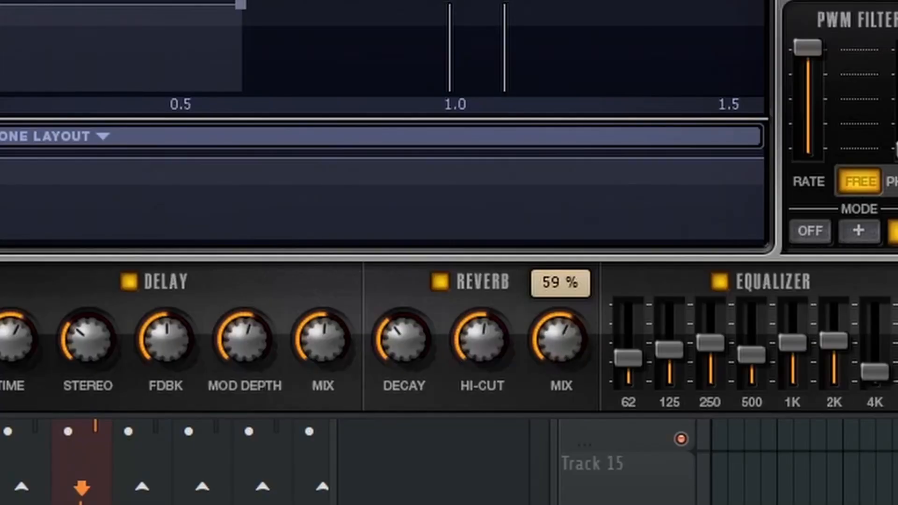
pyautogui.moveTo(482, 339)
pyautogui.mouseDown()
pyautogui.moveTo(482, 359)
pyautogui.moveTo(482, 320)
pyautogui.moveTo(482, 342)
pyautogui.mouseUp()
pyautogui.moveTo(405, 339); pyautogui.dragTo(404, 324)
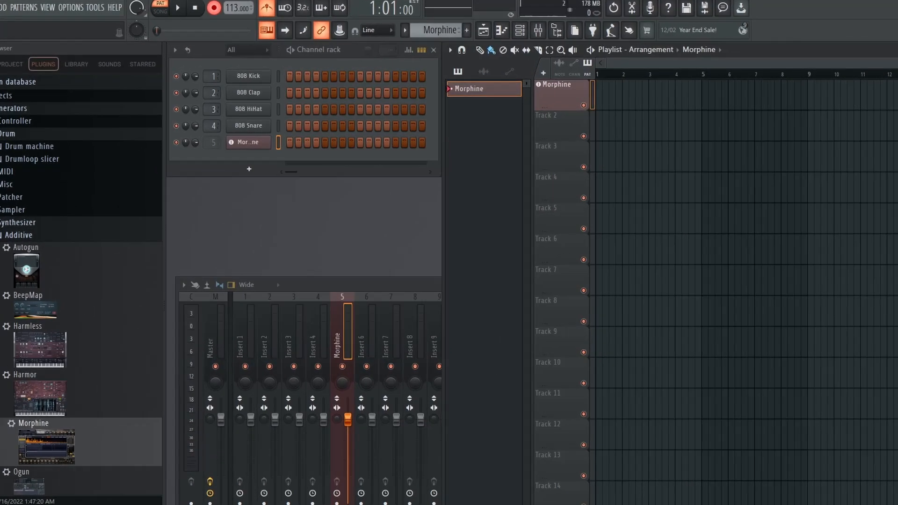
# - Add a note on the first step of the Morphine channel and play the pattern
pyautogui.click(279, 124)
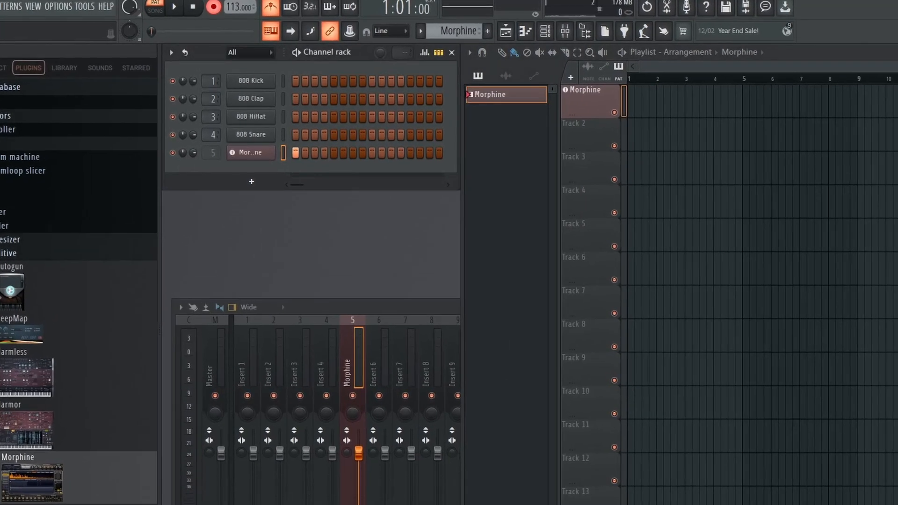
pyautogui.click(332, 163)
pyautogui.press('space')
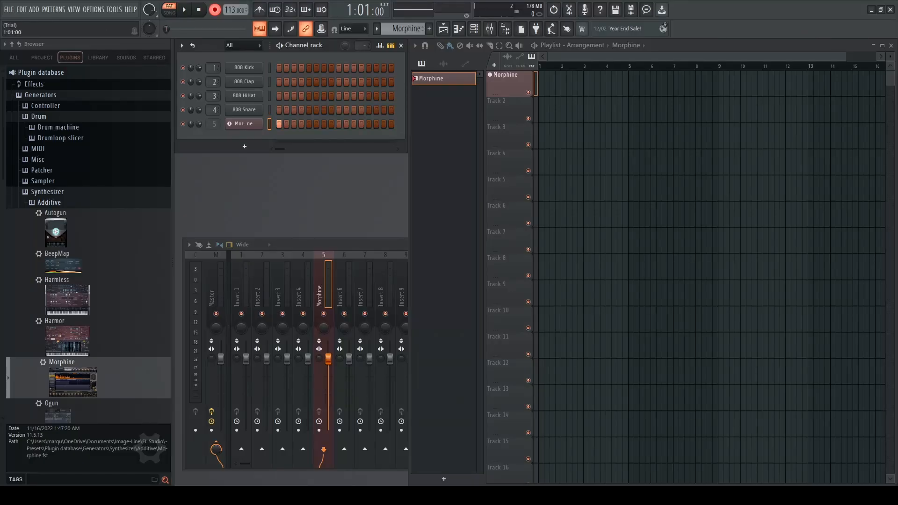
# - Place a four-bar Morphine pattern clip at bar 1 of the Morphine track and open its piano roll
pyautogui.doubleClick(549, 85)
pyautogui.click(549, 84)
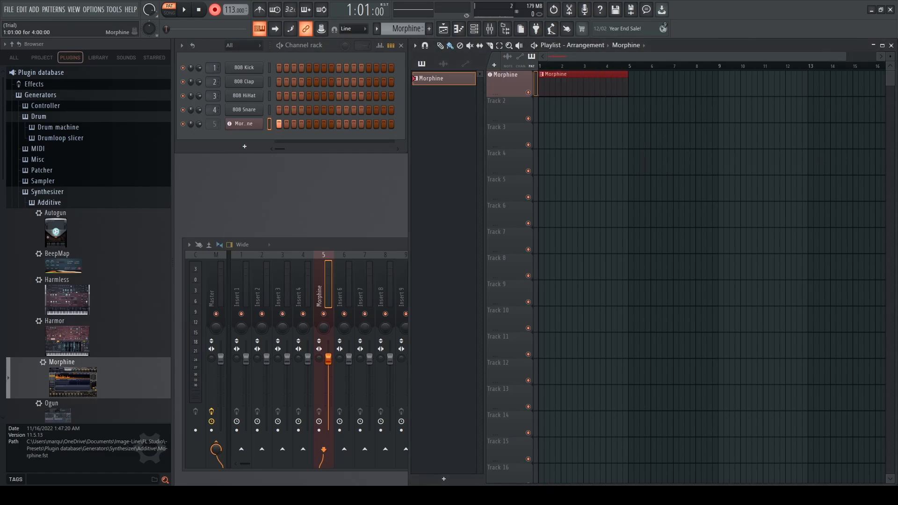
pyautogui.doubleClick(550, 84)
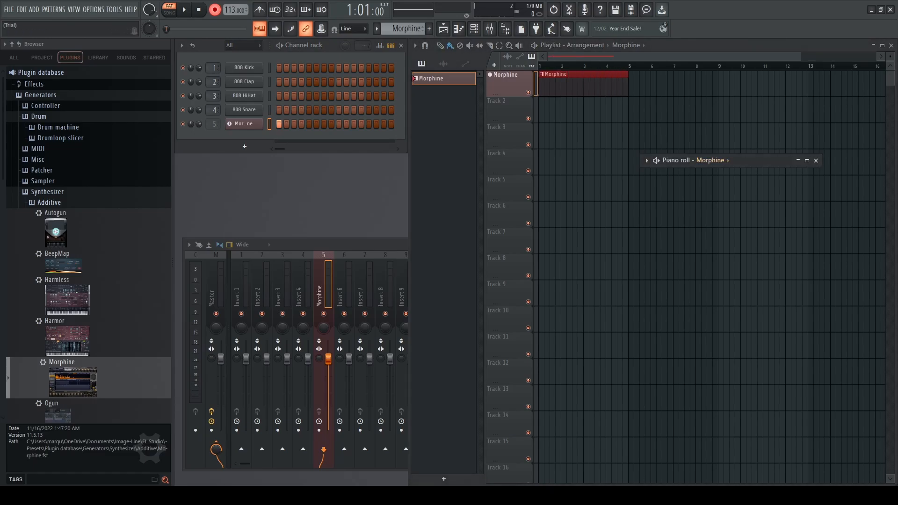
# - Reposition the Morphine piano roll window and maximize it
pyautogui.click(648, 161)
pyautogui.click(647, 160)
pyautogui.moveTo(676, 160); pyautogui.dragTo(624, 161)
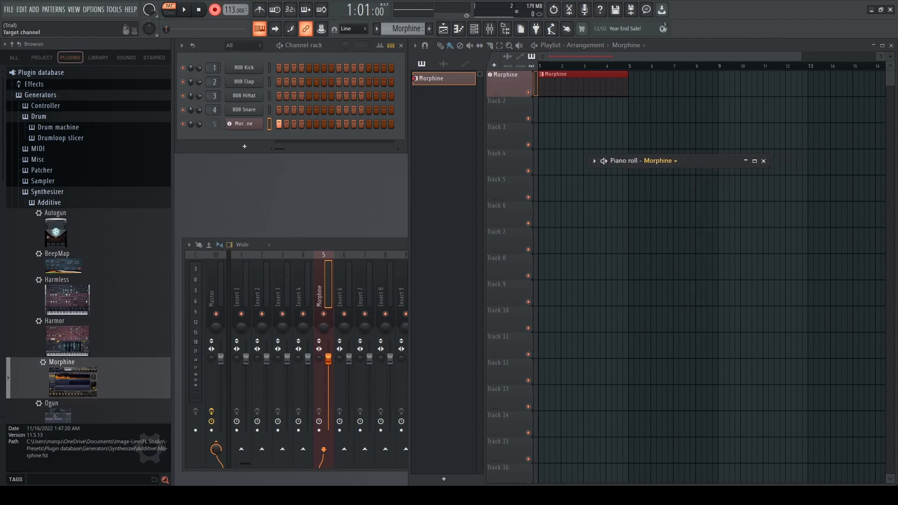
pyautogui.click(659, 161)
pyautogui.click(659, 161)
pyautogui.click(746, 161)
pyautogui.click(755, 161)
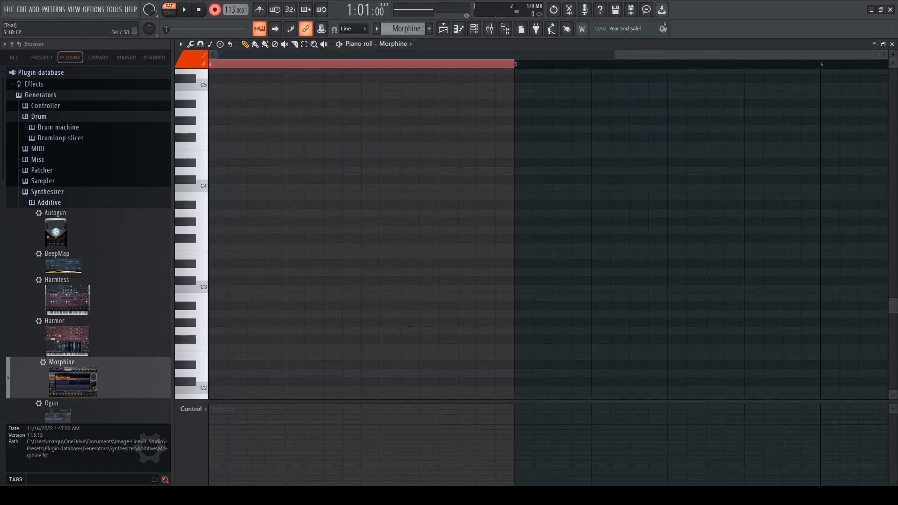
# - Look over the upper octaves of the piano roll and bring the playlist back into view
pyautogui.scroll(10, 692, 169)
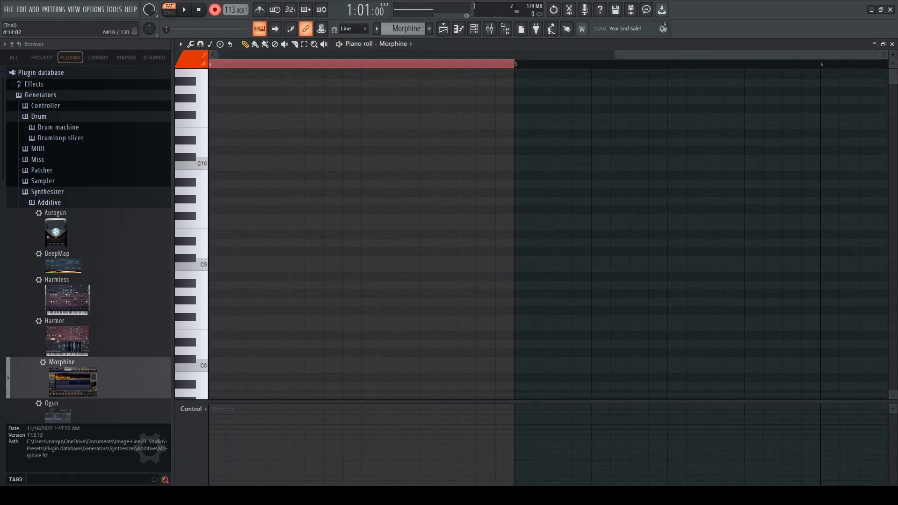
pyautogui.click(459, 29)
pyautogui.click(458, 29)
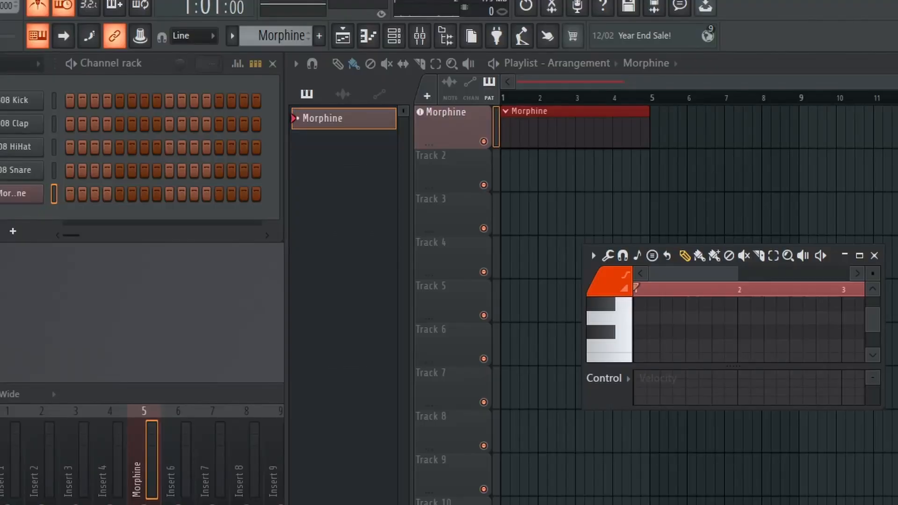
# - Record a four-bar sequence of sustained two-note chords with Morphine into its pattern
pyautogui.press('space')
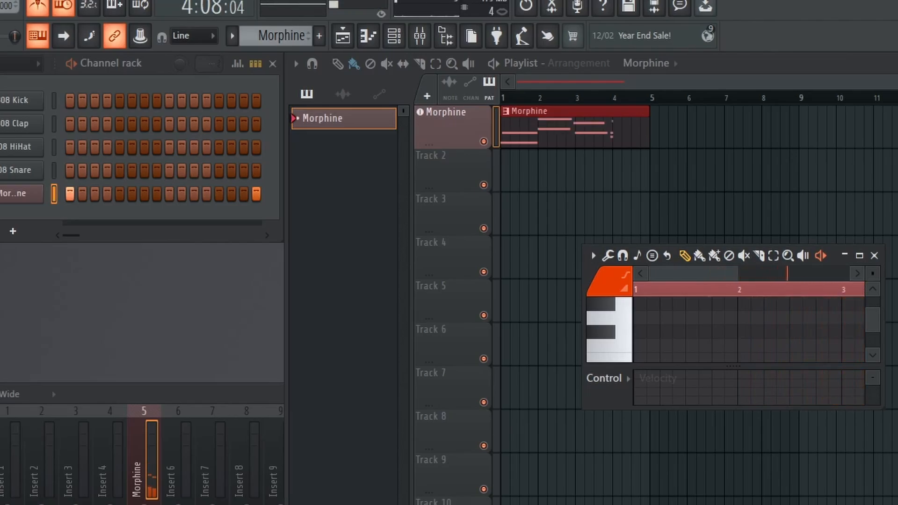
pyautogui.press('space')
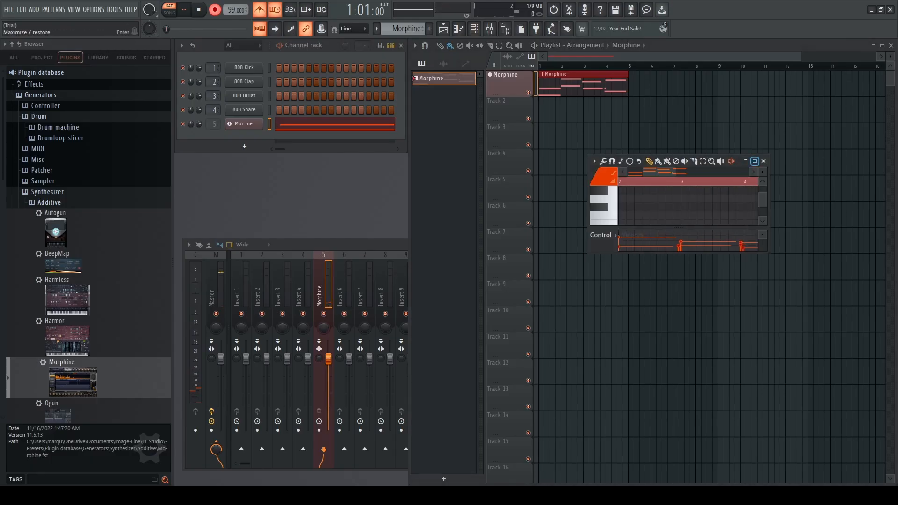
# - Apply Quick quantize to all recorded Morphine notes in the maximized piano roll and nudge them slightly later
pyautogui.click(754, 161)
pyautogui.moveTo(427, 191); pyautogui.dragTo(409, 174)
pyautogui.hotkey('ctrl', 'z')
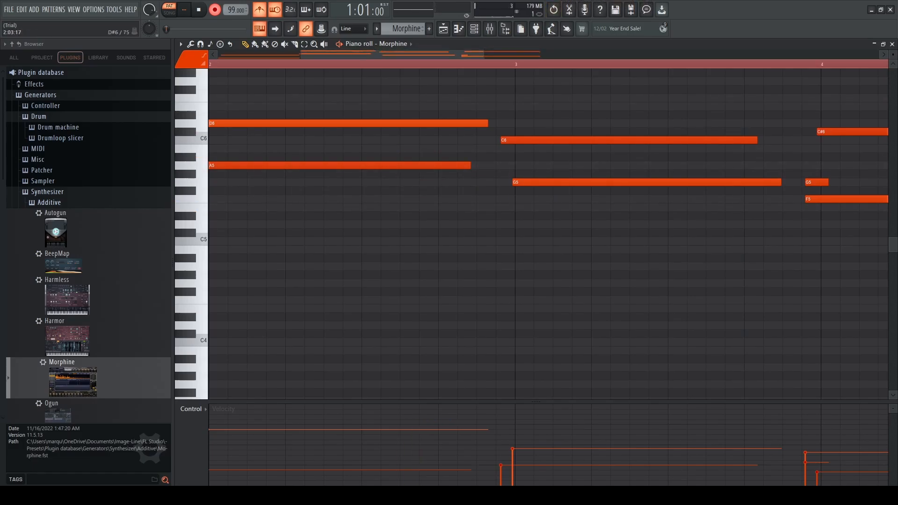
pyautogui.click(190, 43)
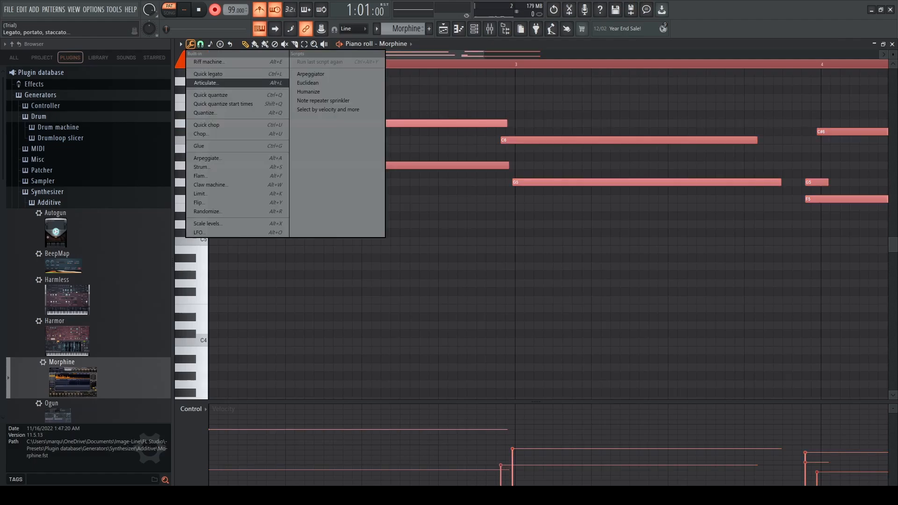
pyautogui.click(210, 95)
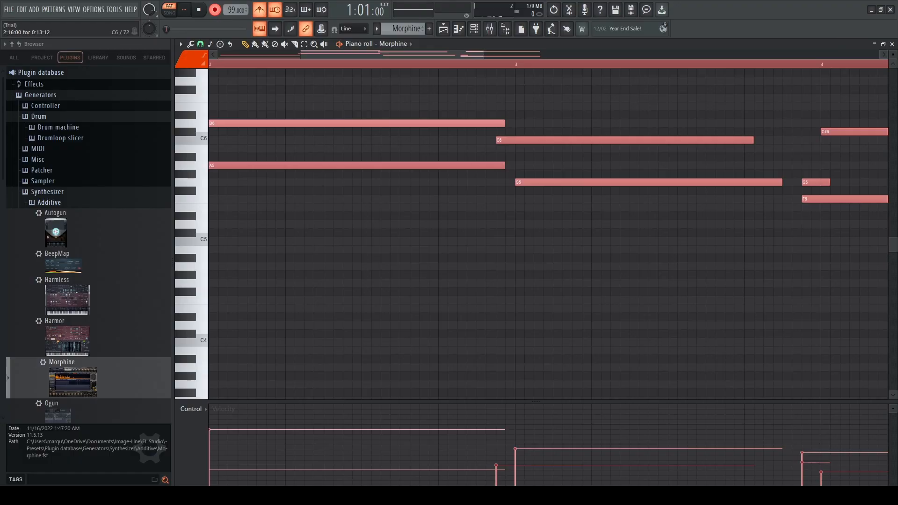
pyautogui.hscroll(-1, 496, 281)
pyautogui.hscroll(1, 496, 281)
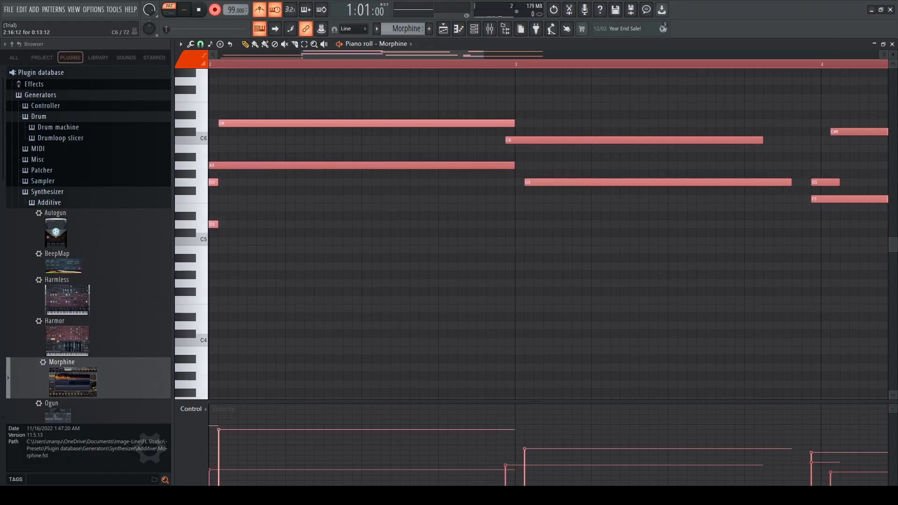
# - Return to the playlist in song mode and set the playhead to the start of bar 1
pyautogui.press('F7')
pyautogui.click(578, 65)
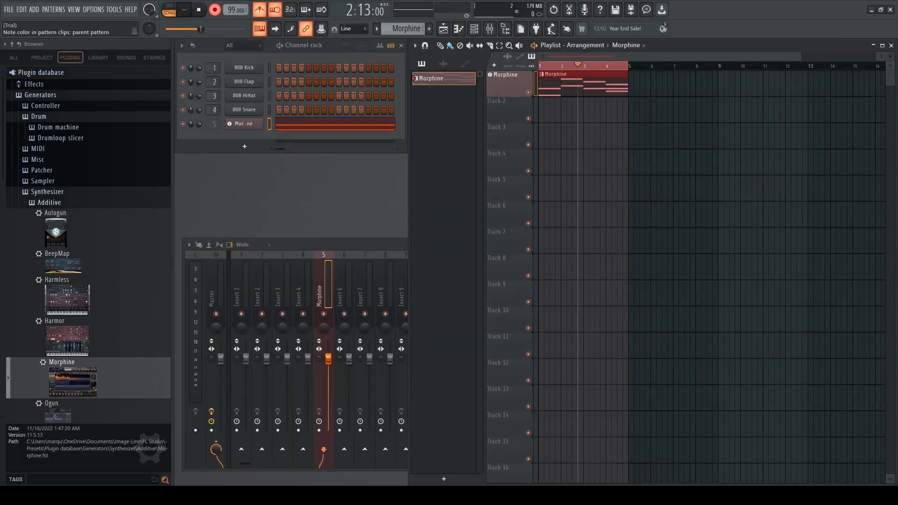
pyautogui.moveTo(578, 66); pyautogui.dragTo(539, 66)
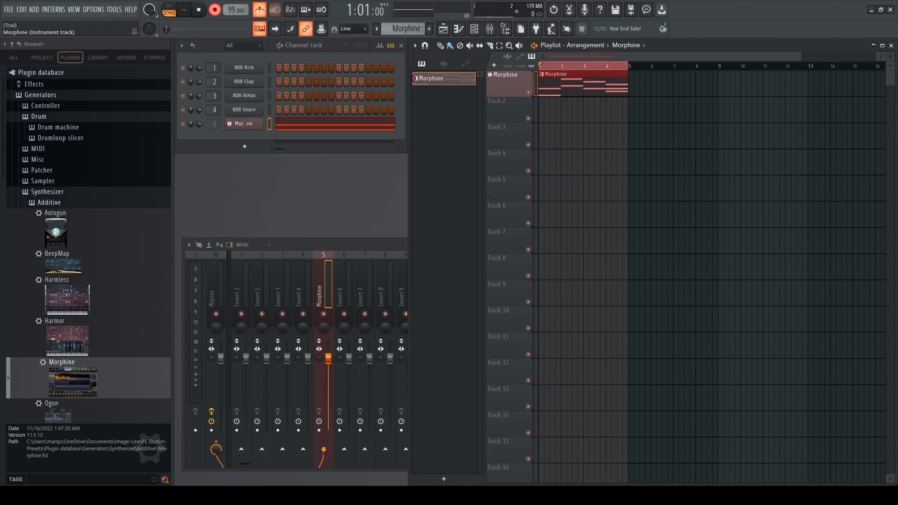
# - Turn recording off and play back the quantized Morphine clip
pyautogui.click(214, 9)
pyautogui.press('space')
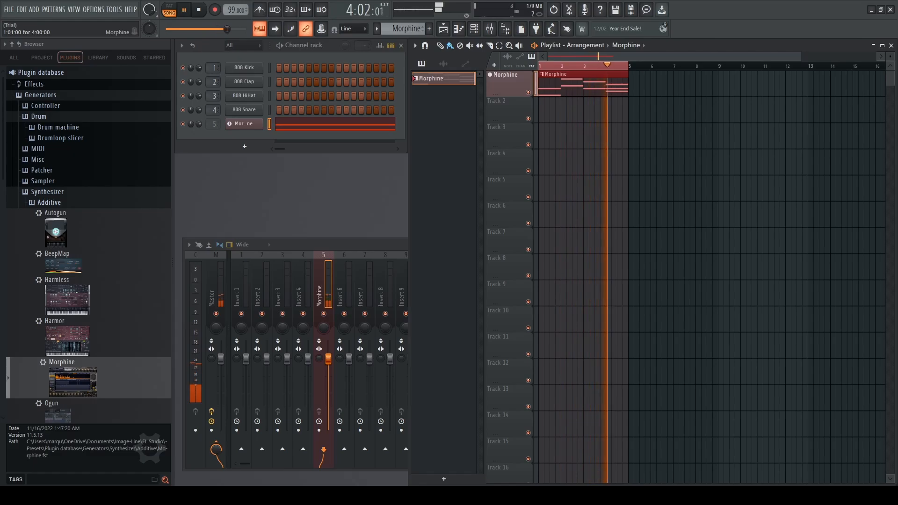
pyautogui.press('space')
# - Select Track 2 in the playlist and listen to the arrangement from the start
pyautogui.click(508, 110)
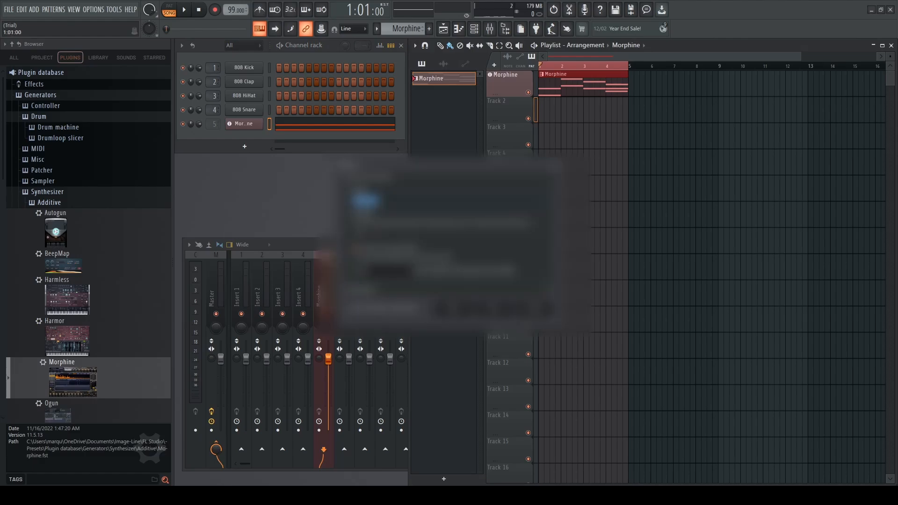
pyautogui.press('space')
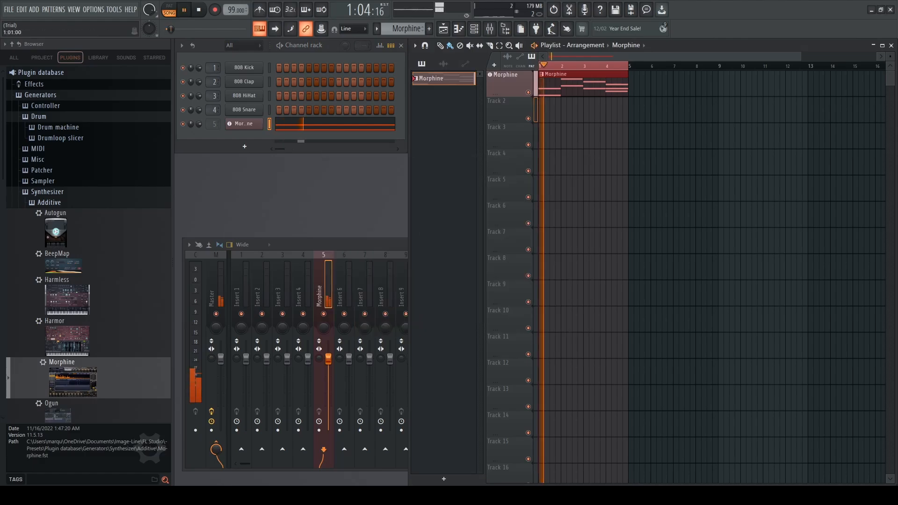
pyautogui.press('space')
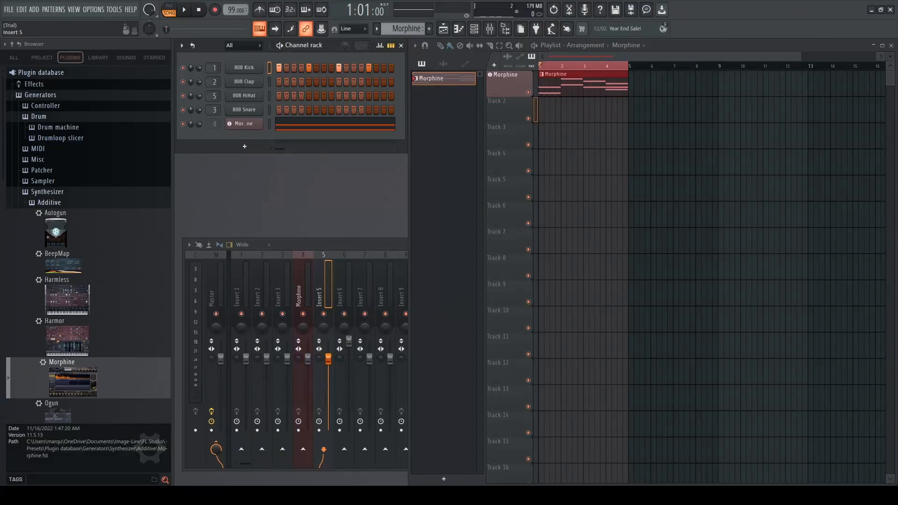
# - Reorder the mixer tracks to 808 HiHat on 1, 808 Kick on 2, 808 Snare on 3, 808 Clap on 4 and Morphine on 5
pyautogui.hotkey('alt', 'Left')
pyautogui.hotkey('alt', 'Left')
pyautogui.hotkey('alt', 'Left')
pyautogui.hotkey('alt', 'Right')
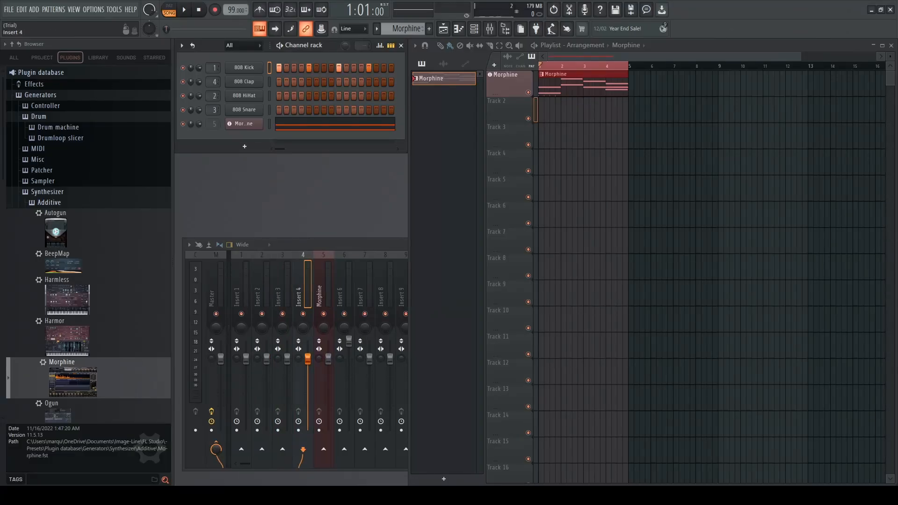
pyautogui.hotkey('alt', 'Left')
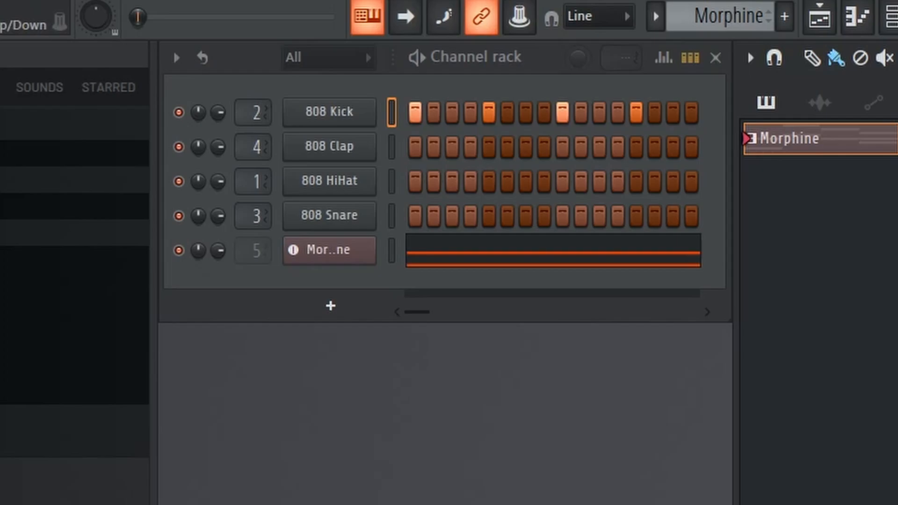
# - Assign the 808 Kick, 808 Clap, 808 HiHat and 808 Snare channels each to a new instrument track
pyautogui.rightClick(244, 124)
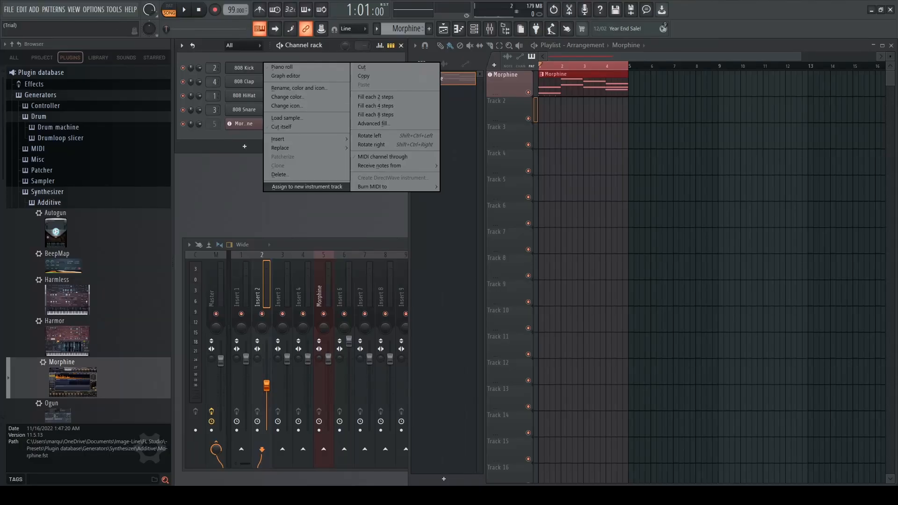
pyautogui.click(307, 187)
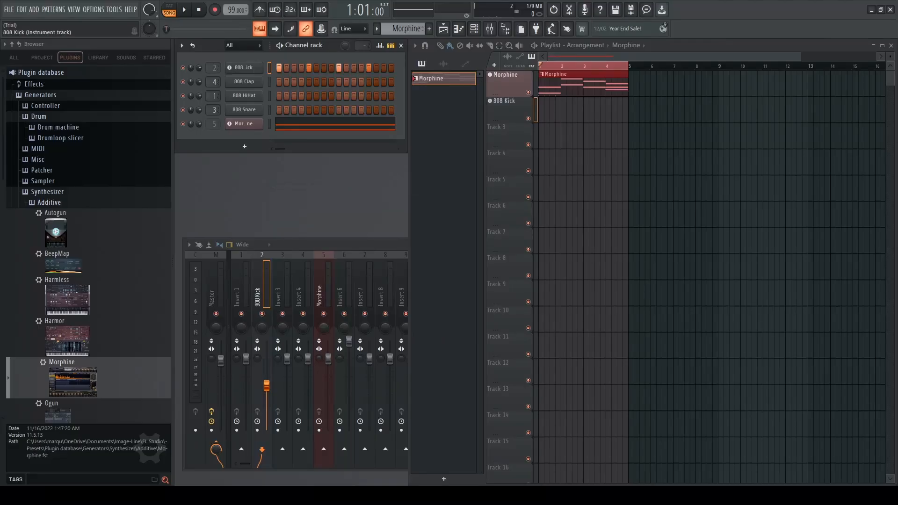
pyautogui.rightClick(244, 81)
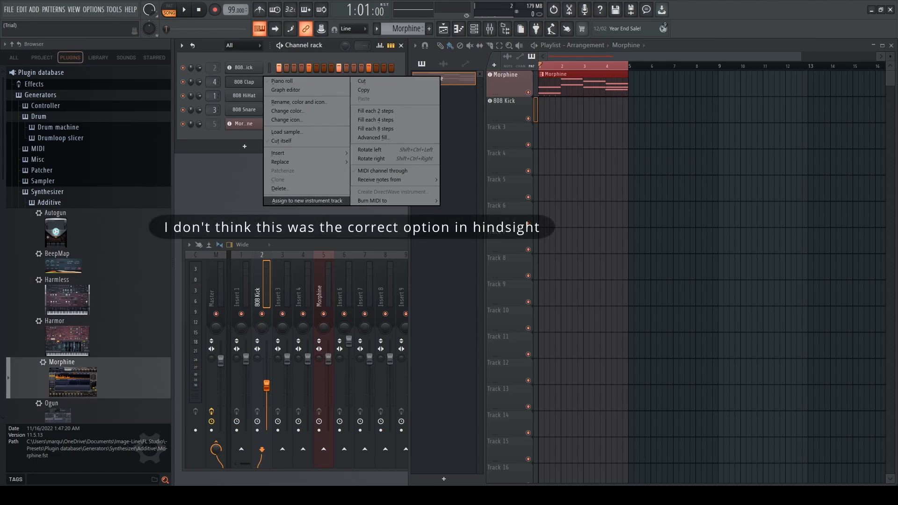
pyautogui.click(307, 201)
pyautogui.rightClick(244, 95)
pyautogui.click(307, 215)
pyautogui.rightClick(244, 110)
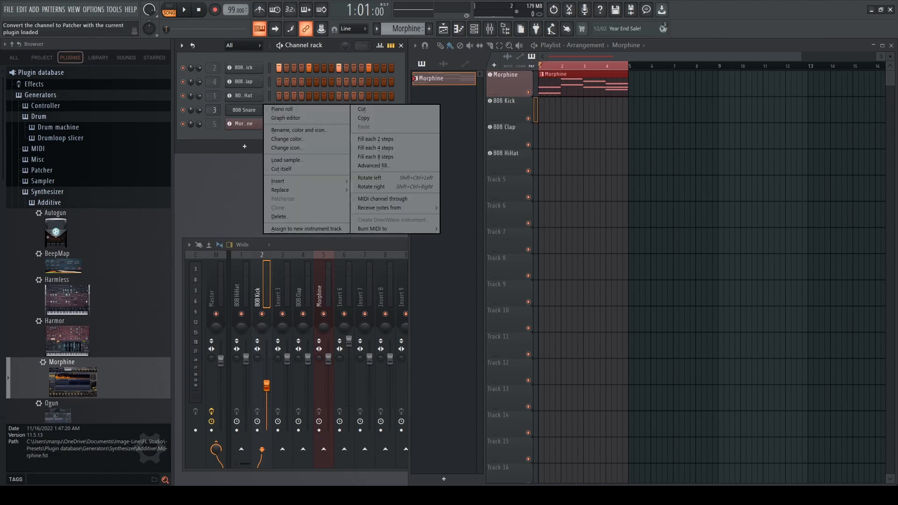
pyautogui.click(307, 229)
# - Try painting the Morphine pattern clip at bar 1 of the 808 Kick track, and undo the painting
pyautogui.click(543, 84)
pyautogui.press('space')
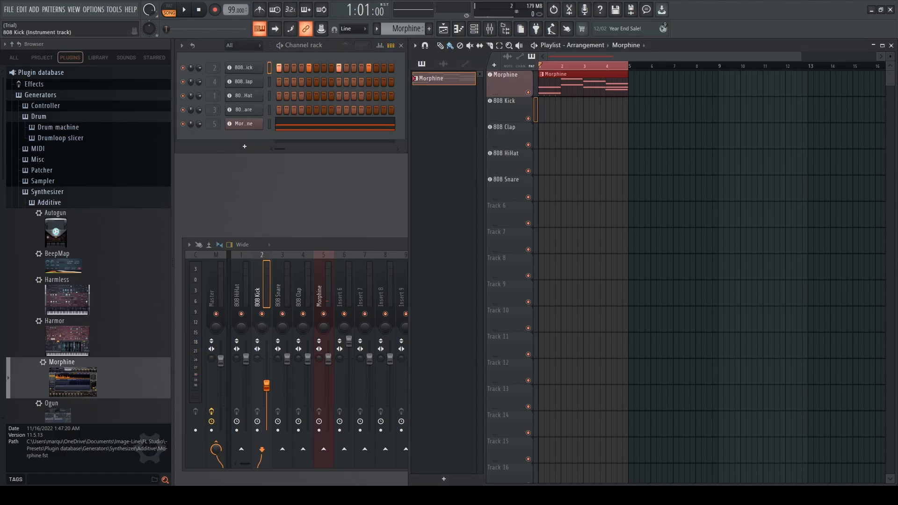
pyautogui.click(542, 110)
pyautogui.hotkey('ctrl', 'z')
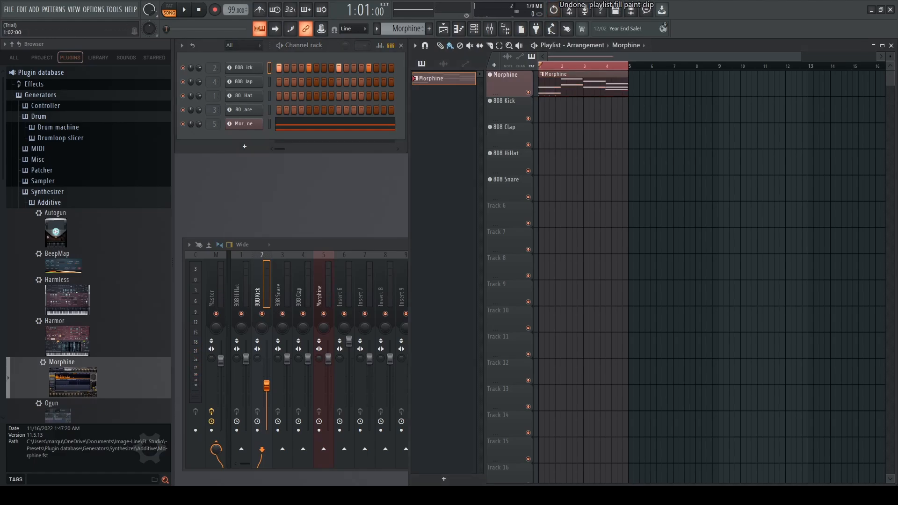
# - Open the 808 Kick channel's sampler settings, close them, and undo the last change
pyautogui.click(244, 68)
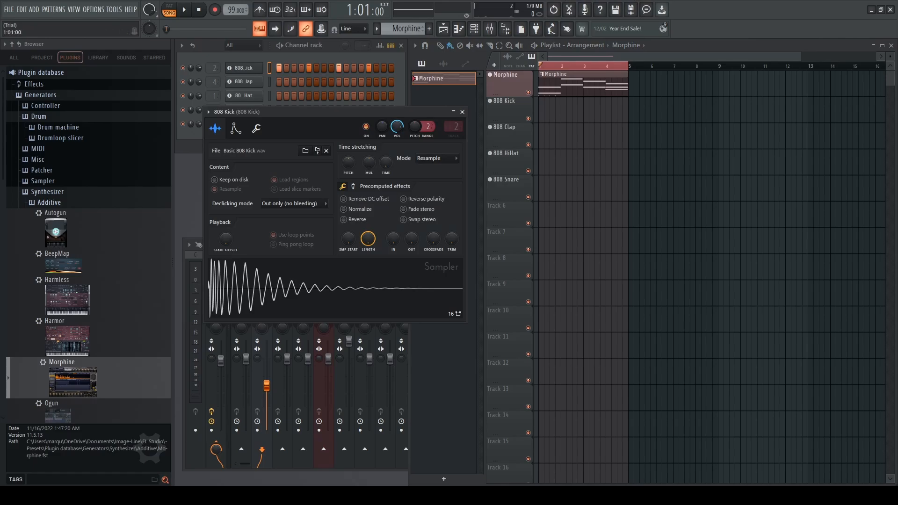
pyautogui.click(270, 68)
pyautogui.click(462, 112)
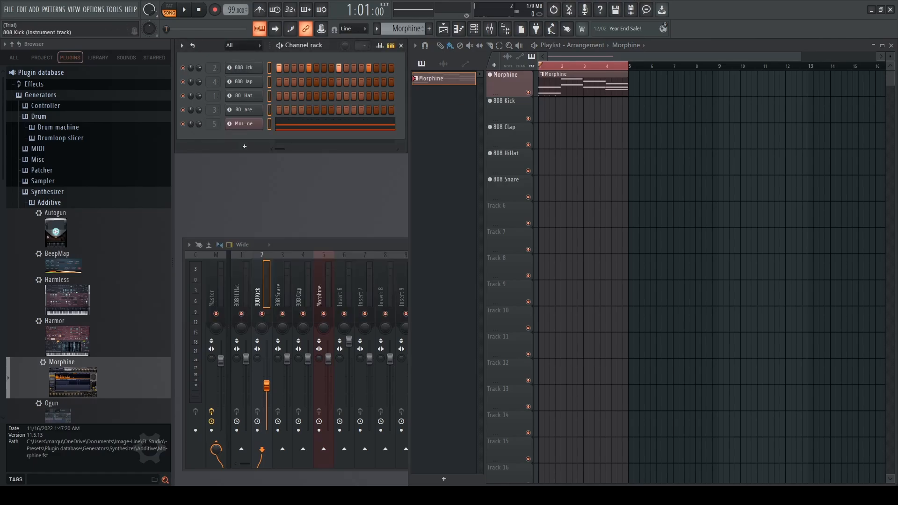
pyautogui.hotkey('ctrl', 'z')
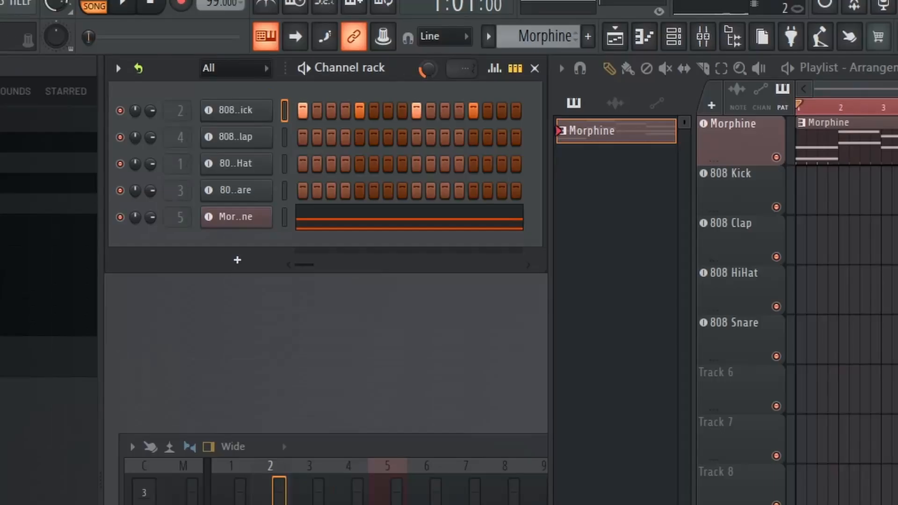
# - Enter a hi-hat rhythm in the 808 HiHat channel's step sequence and play the arrangement to check it
pyautogui.click(280, 95)
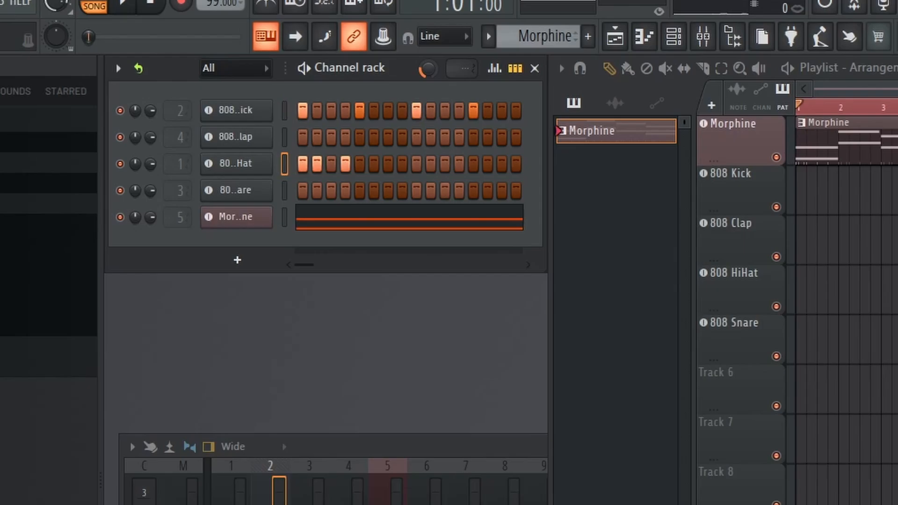
pyautogui.press('space')
pyautogui.press('space')
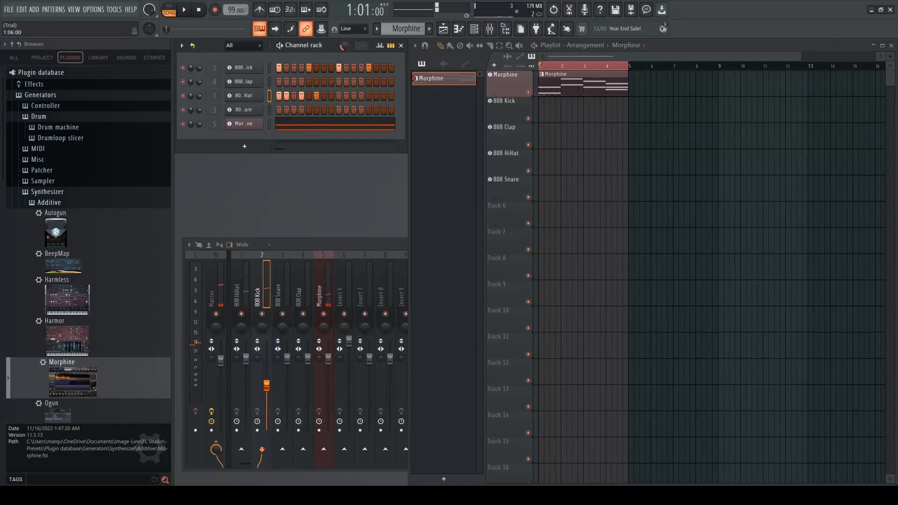
pyautogui.press('space')
pyautogui.press('space')
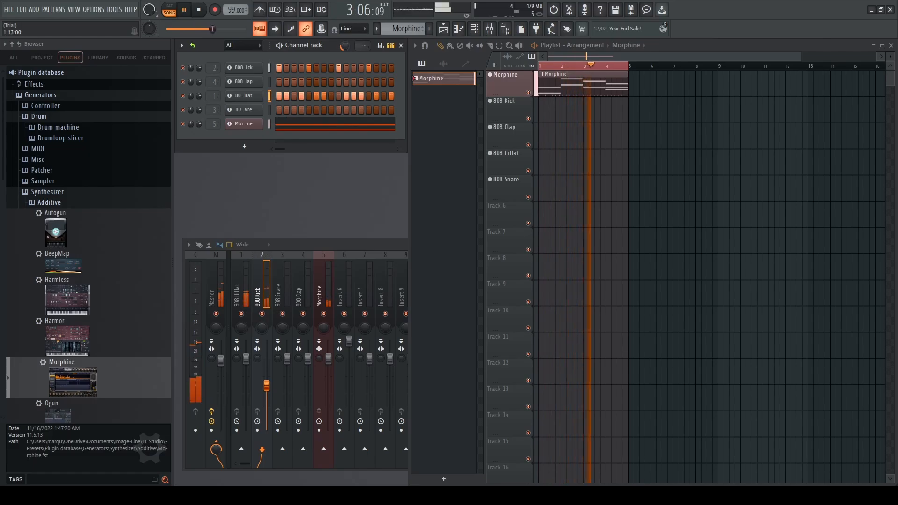
pyautogui.press('space')
pyautogui.click(181, 45)
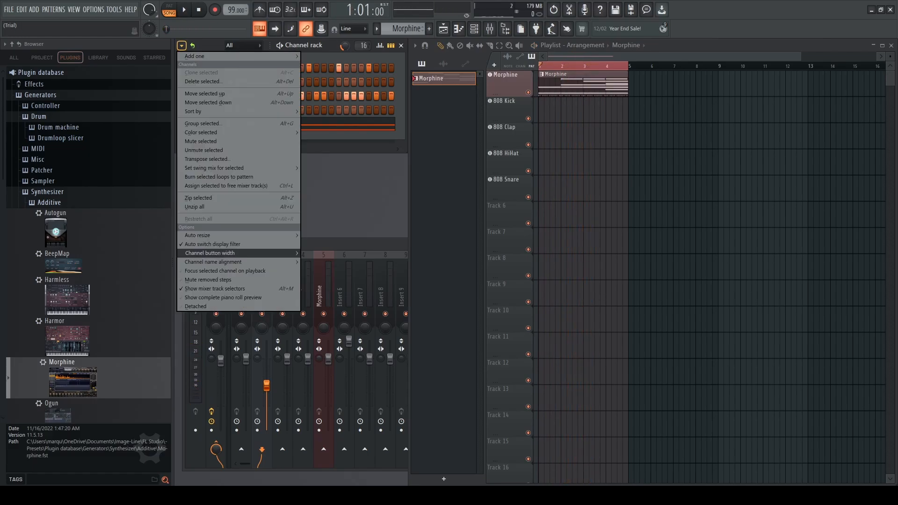
pyautogui.click(238, 235)
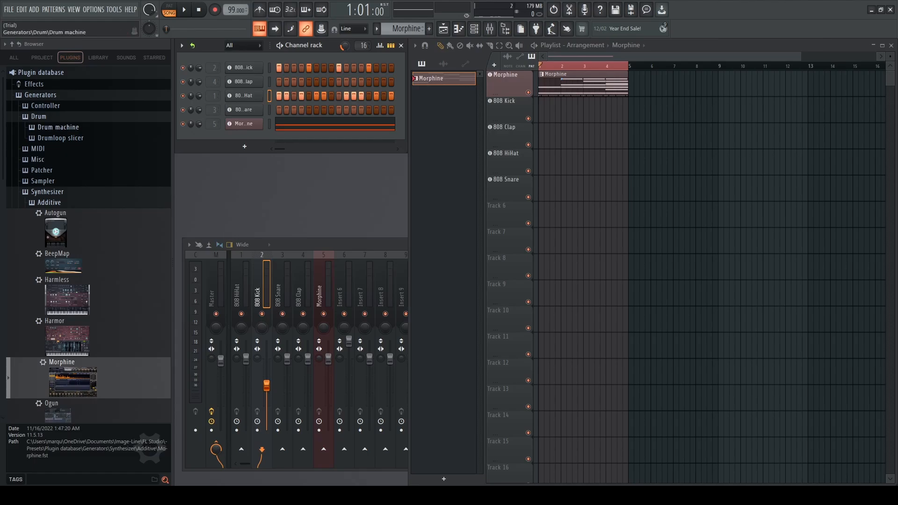
# - Add the FPC drum machine from the plugin database to the playlist track below 808 Snare, and collapse the piano roll
pyautogui.click(58, 127)
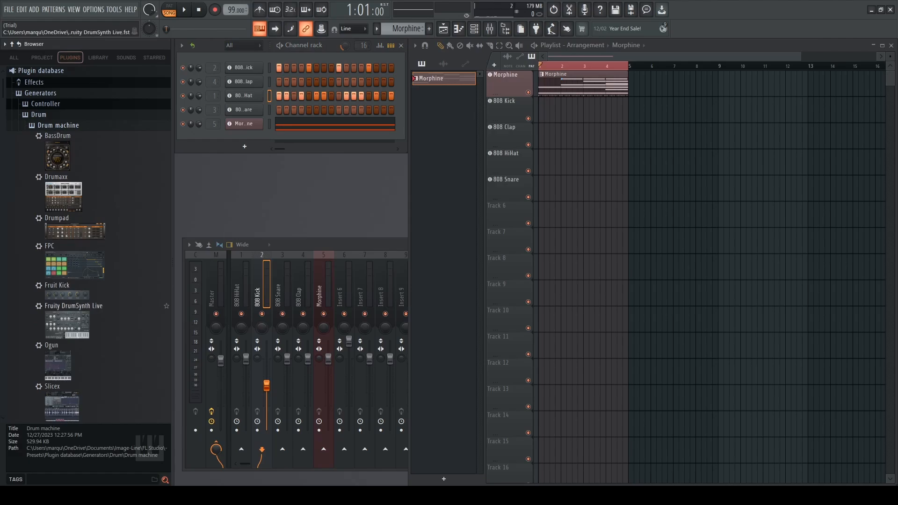
pyautogui.moveTo(70, 262); pyautogui.dragTo(545, 213)
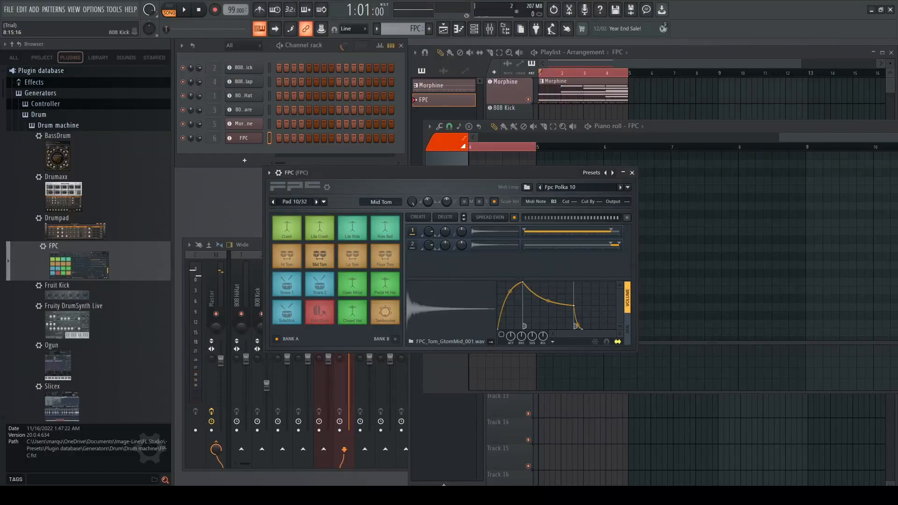
pyautogui.moveTo(717, 126); pyautogui.dragTo(512, 129)
pyautogui.click(774, 129)
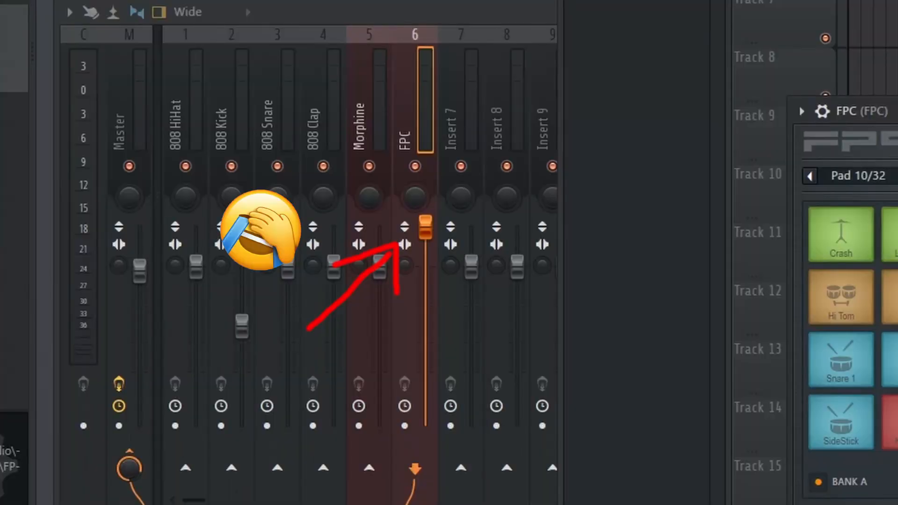
# - Load the Fpc Breakbeats 35 MIDI loop from the Breakbeat Loops into FPC
pyautogui.click(888, 287)
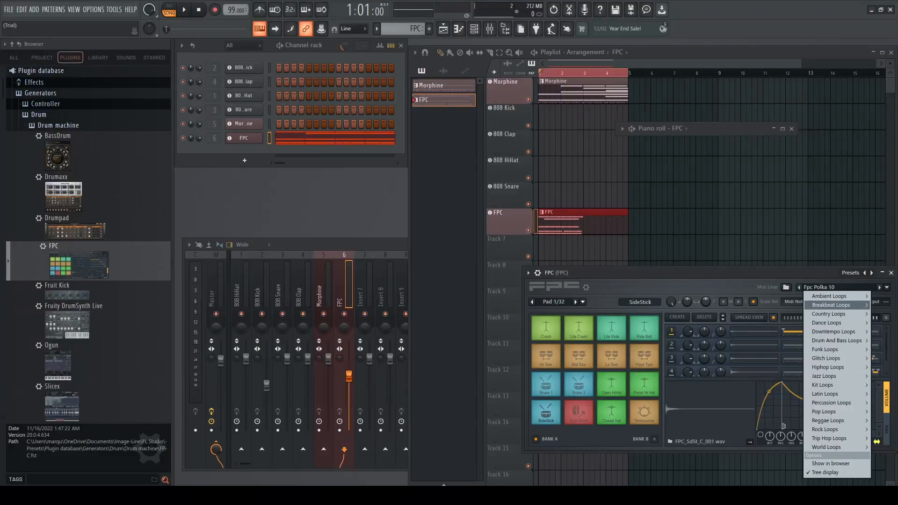
pyautogui.moveTo(831, 305)
pyautogui.click(648, 286)
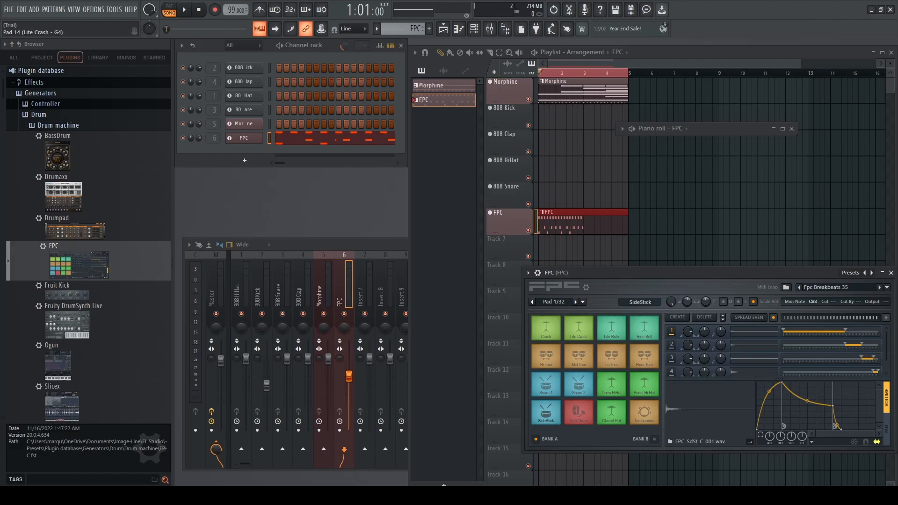
# - Audition the FPC pads, including the crash, tom, snare, hi-hat and ride sounds
pyautogui.click(546, 328)
pyautogui.click(546, 356)
pyautogui.click(547, 385)
pyautogui.click(579, 384)
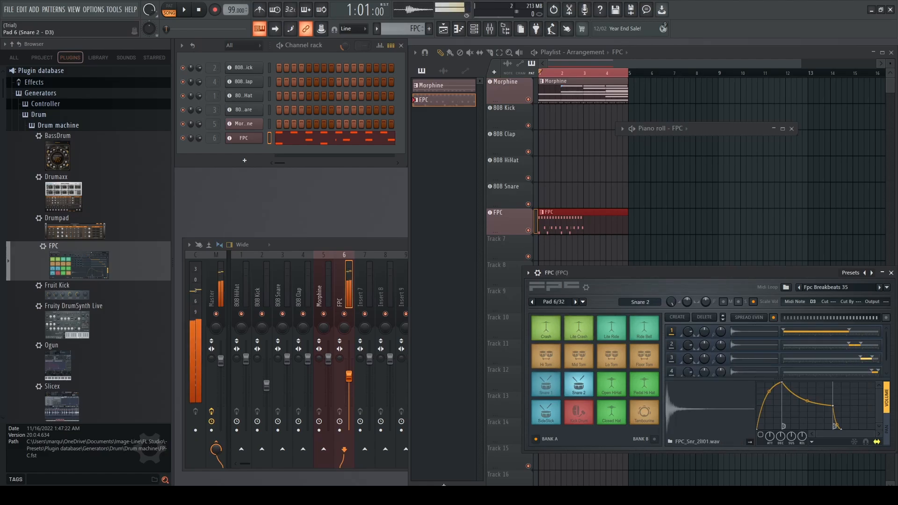
pyautogui.click(612, 384)
pyautogui.click(645, 384)
pyautogui.click(611, 412)
pyautogui.click(611, 328)
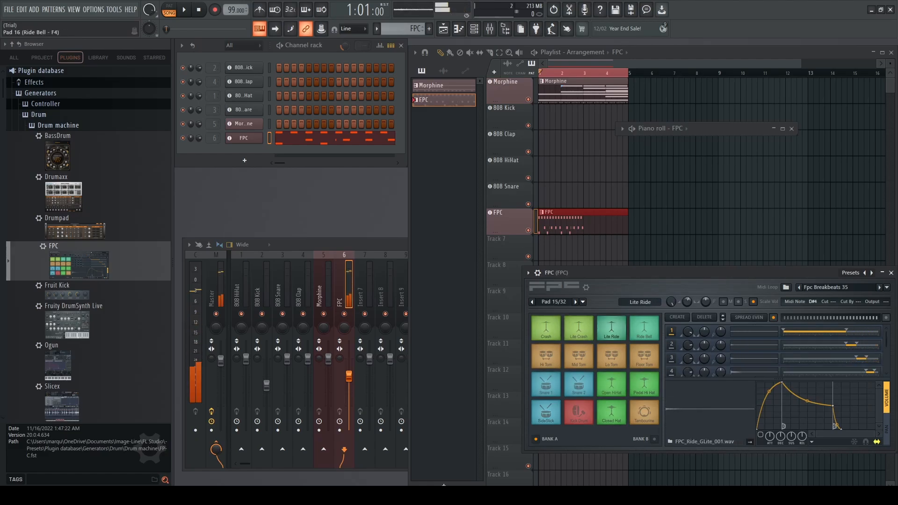
pyautogui.click(644, 328)
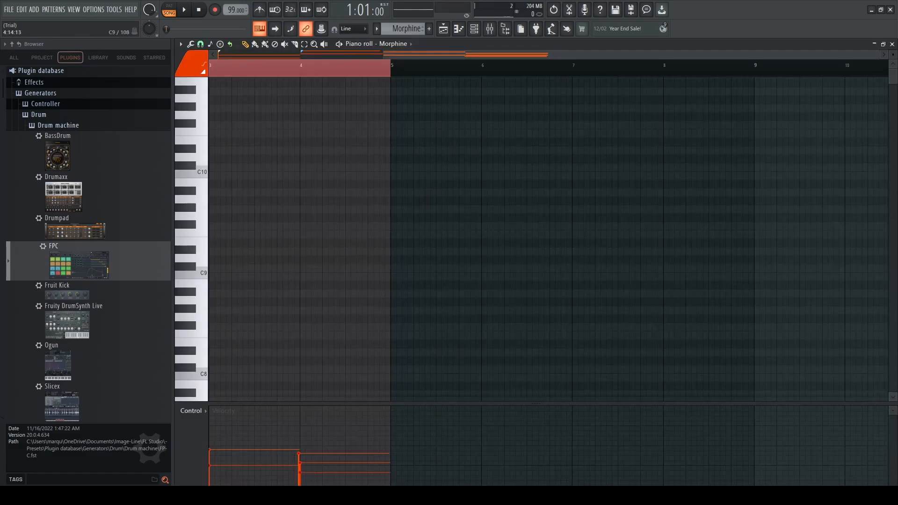
# - Listen to the song with the Morphine notes open in the piano roll, and restore the piano roll window
pyautogui.press('space')
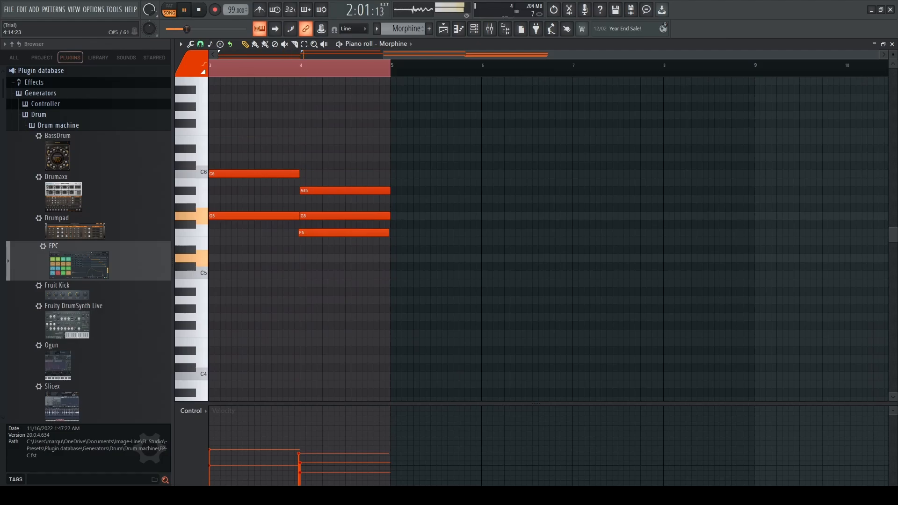
pyautogui.press('space')
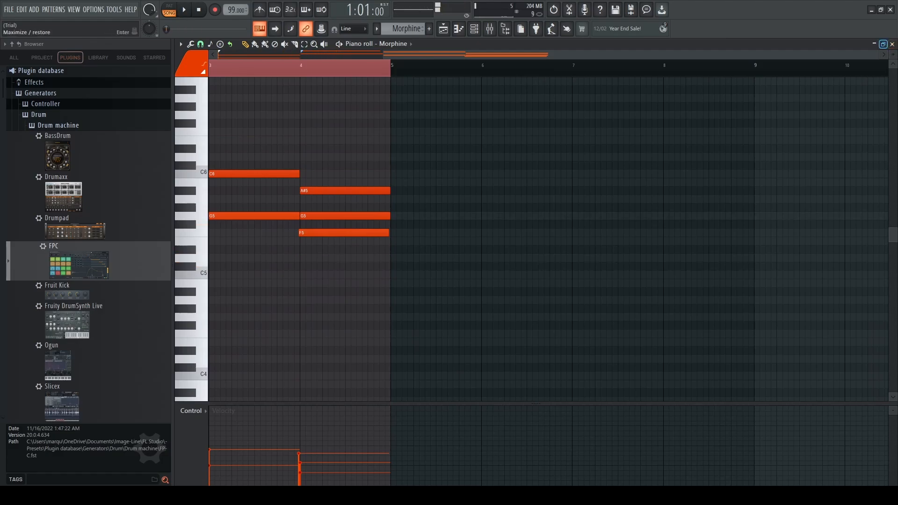
pyautogui.click(883, 44)
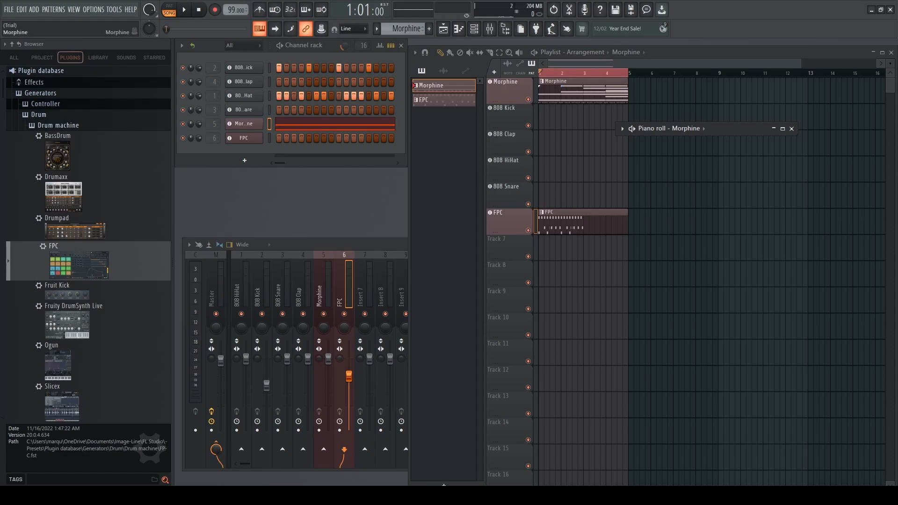
pyautogui.click(335, 124)
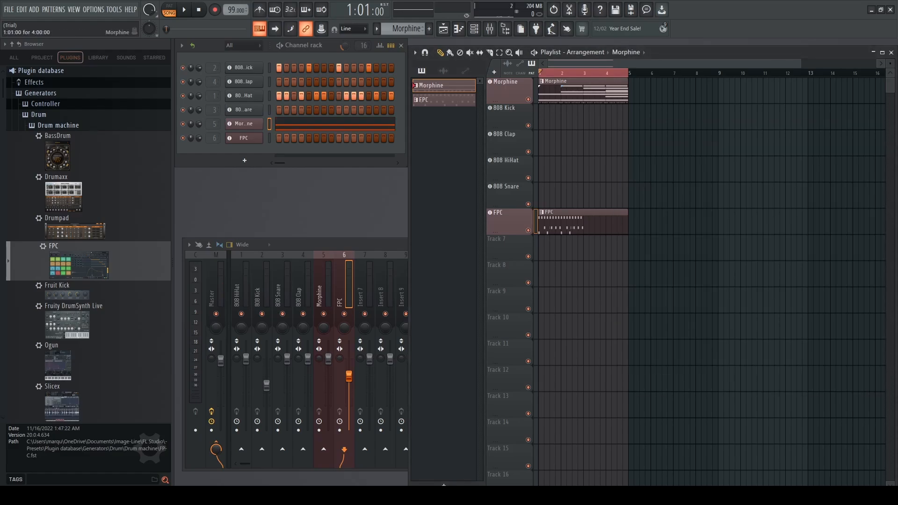
# - Try deleting the Morphine clip and placing copies on the 808 Kick and Morphine tracks, undoing each change
pyautogui.doubleClick(583, 91)
pyautogui.press('Delete')
pyautogui.hotkey('ctrl', 'z')
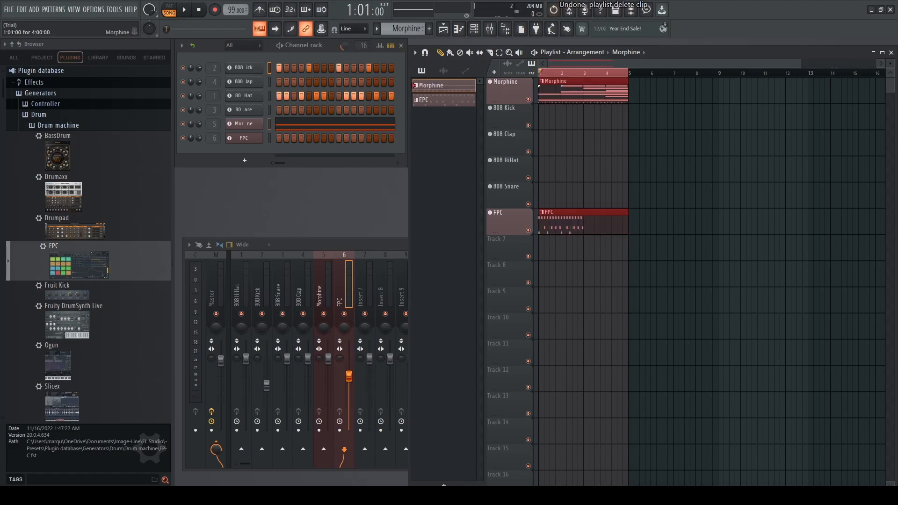
pyautogui.click(581, 116)
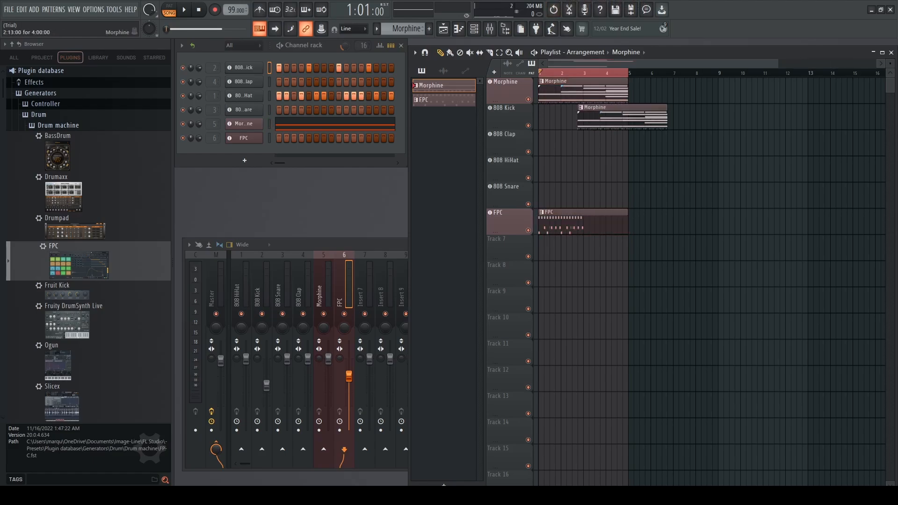
pyautogui.hotkey('ctrl', 'z')
pyautogui.click(693, 92)
pyautogui.hotkey('ctrl', 'z')
pyautogui.rightClick(596, 91)
pyautogui.hotkey('ctrl', 'z')
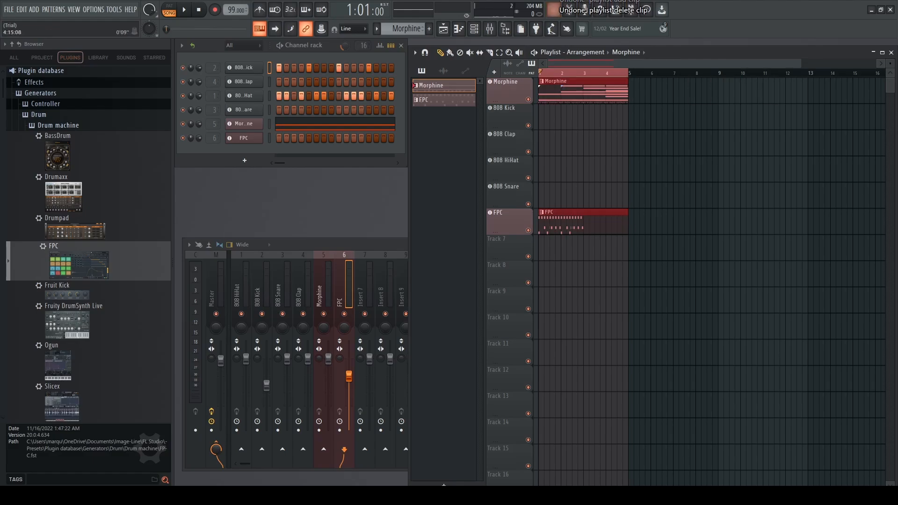
pyautogui.rightClick(596, 91)
pyautogui.hotkey('ctrl', 'z')
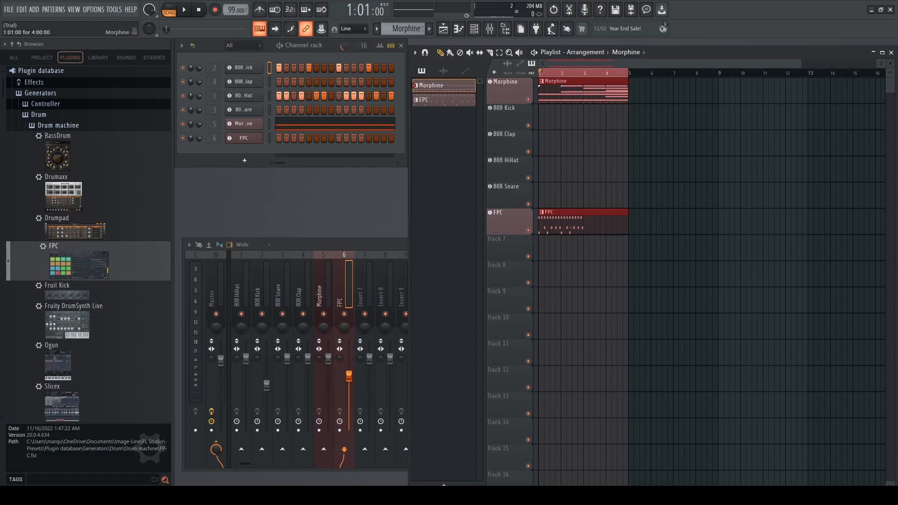
# - Inspect the Morphine clip's notes in the piano roll, close it, and play the arrangement
pyautogui.doubleClick(596, 92)
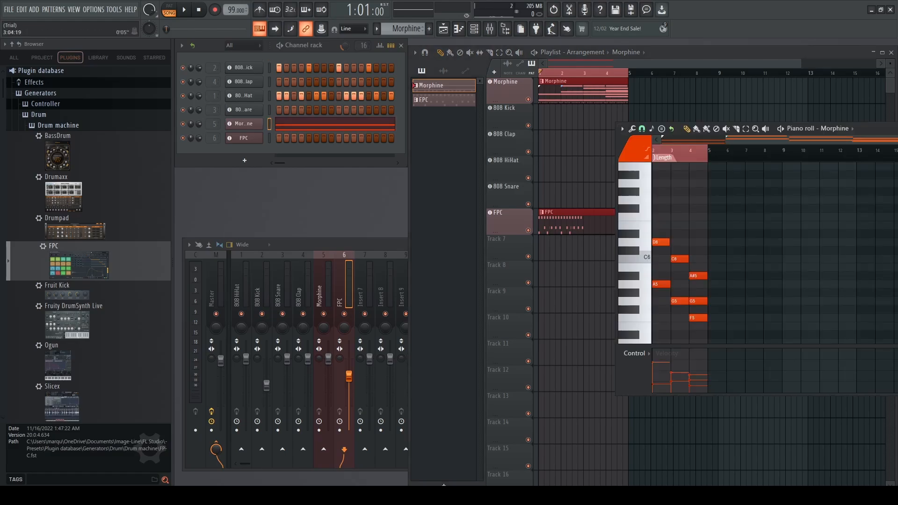
pyautogui.moveTo(620, 126); pyautogui.dragTo(134, 130)
pyautogui.click(703, 132)
pyautogui.press('space')
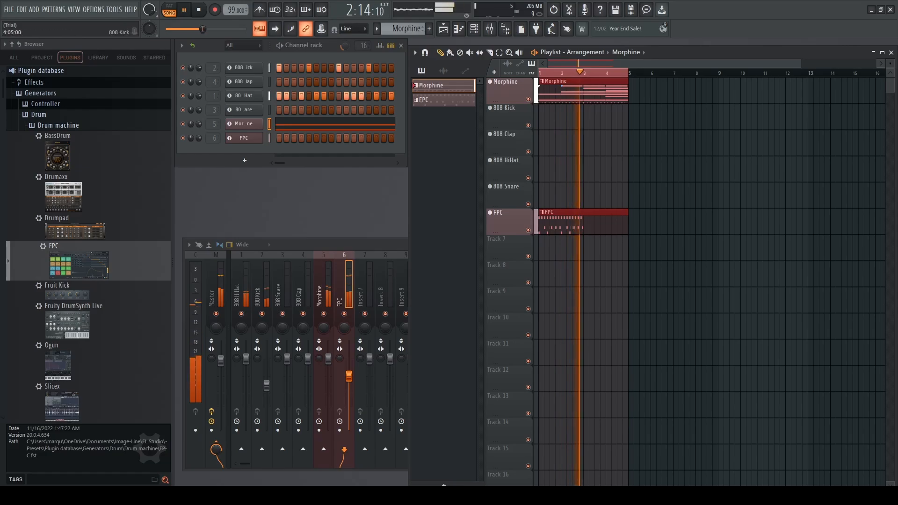
pyautogui.press('space')
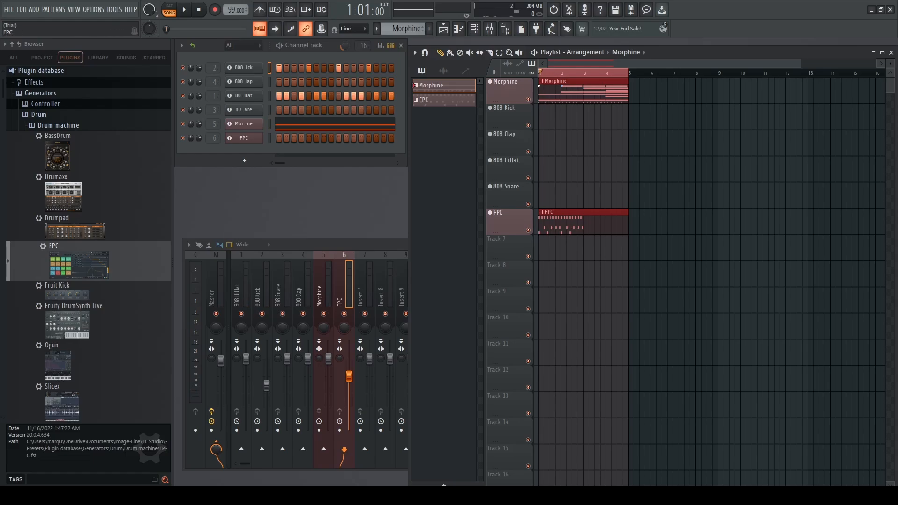
# - Try deleting the Morphine clip, and step back through the edit history to before the FPC instrument track was created
pyautogui.rightClick(553, 91)
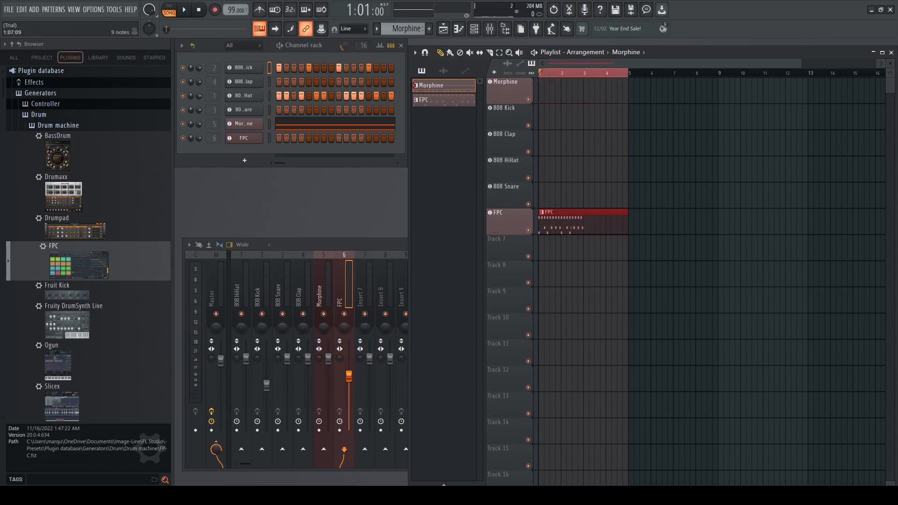
pyautogui.click(324, 124)
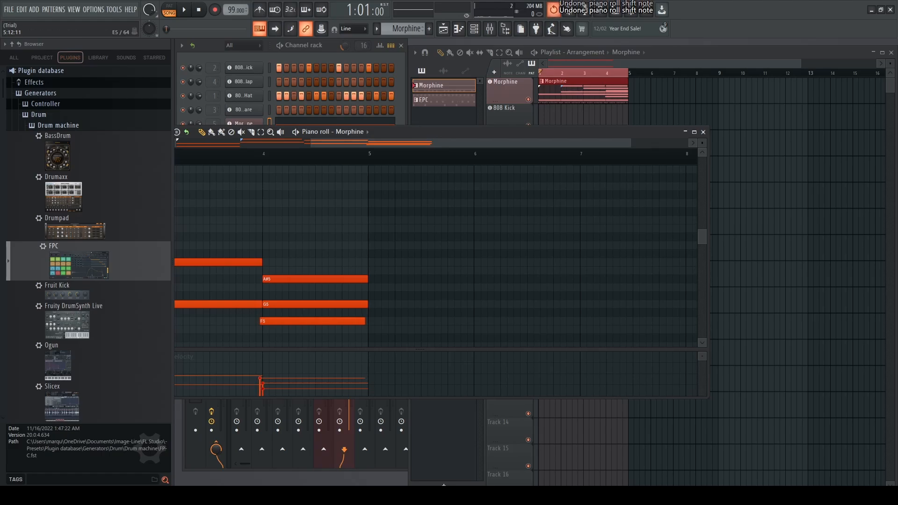
pyautogui.hotkey('ctrl', 'alt', 'z')
pyautogui.hotkey('ctrl', 'alt', 'z')
pyautogui.hotkey('ctrl', 'alt', 'z')
pyautogui.hotkey('ctrl', 'alt', 'z')
pyautogui.hotkey('ctrl', 'alt', 'z')
pyautogui.hotkey('ctrl', 'alt', 'z')
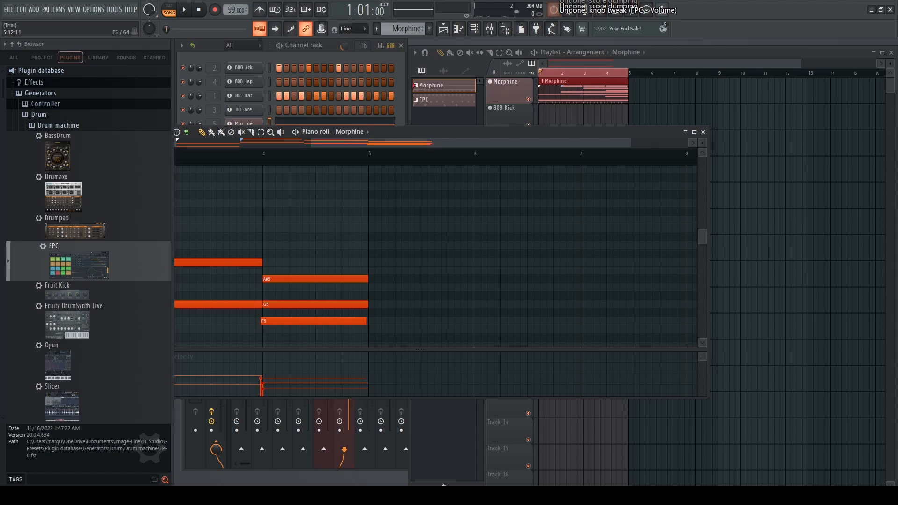
pyautogui.hotkey('ctrl', 'alt', 'z')
pyautogui.hotkey('ctrl', 'alt', 'z')
pyautogui.hotkey('ctrl', 'alt', 'z')
pyautogui.hotkey('ctrl', 'alt', 'z')
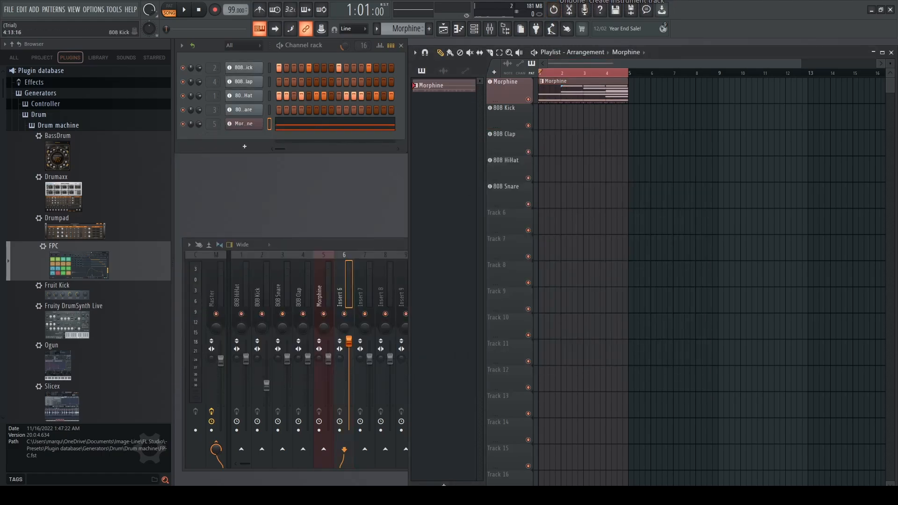
# - Close the FPC plugin window and zoom the playlist in on the Morphine clip
pyautogui.keyDown('ctrl'); pyautogui.rightClick(599, 94); pyautogui.keyUp('ctrl')
pyautogui.hotkey('ctrl', 'z')
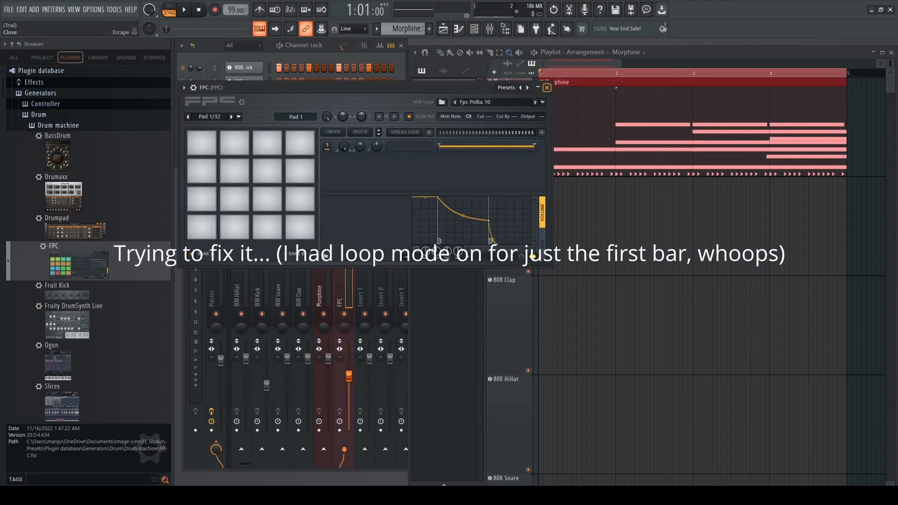
pyautogui.press('Escape')
pyautogui.scroll(-2, 599, 94)
pyautogui.scroll(4, 599, 93)
pyautogui.scroll(-4, 599, 94)
pyautogui.keyDown('ctrl'); pyautogui.rightClick(599, 94); pyautogui.keyUp('ctrl')
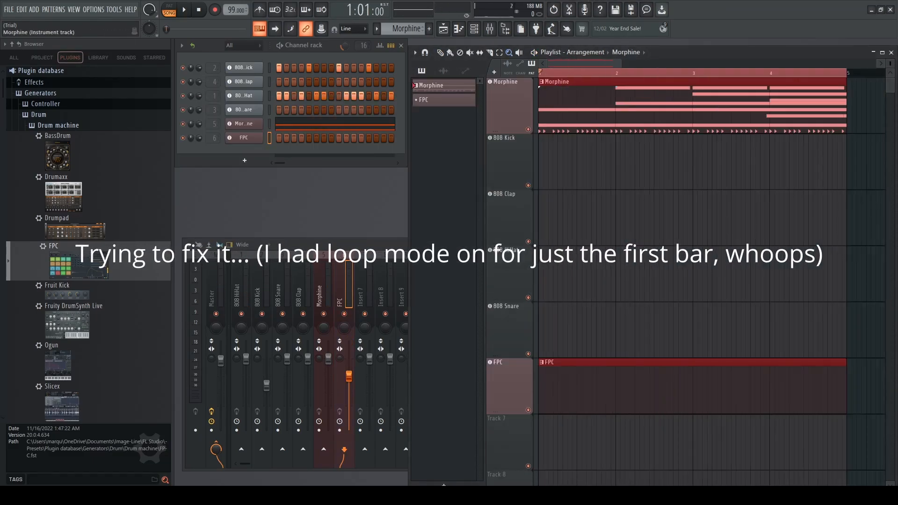
# - Delete the empty Track 2 between the Morphine and FPC tracks in the playlist
pyautogui.click(620, 73)
pyautogui.rightClick(260, 122)
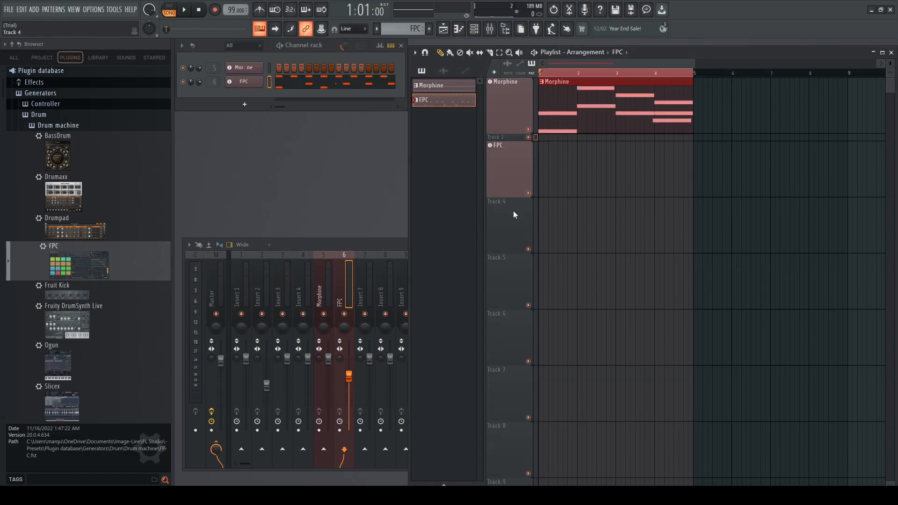
pyautogui.rightClick(504, 136)
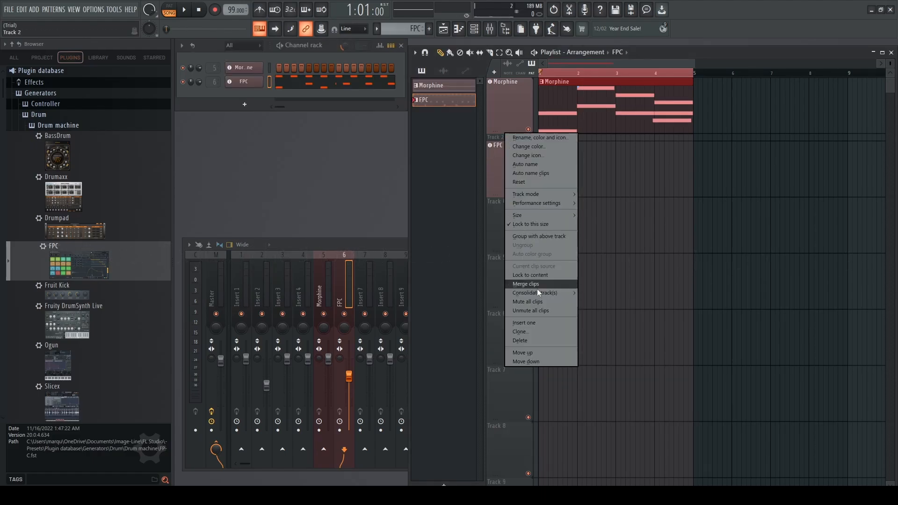
pyautogui.click(526, 341)
pyautogui.click(479, 279)
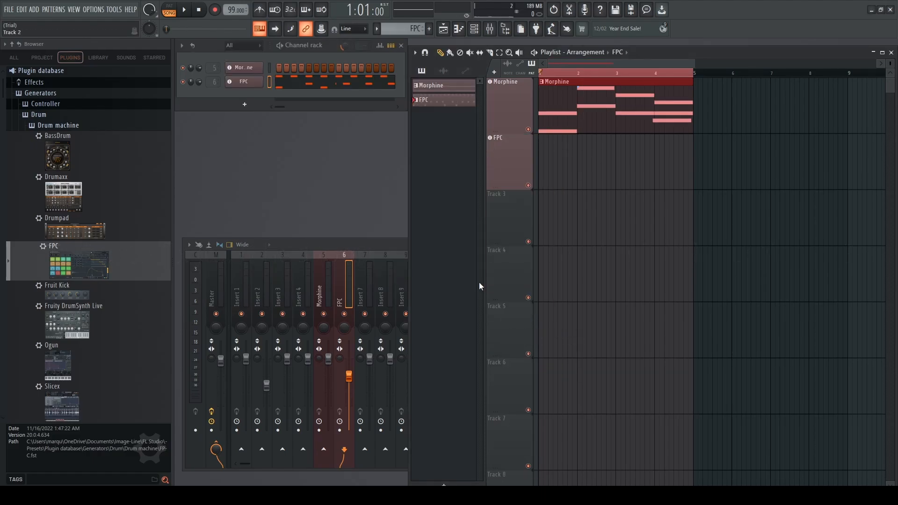
# - Look through the browser's full content list, plugin database, project and library categories for material to use
pyautogui.click(15, 57)
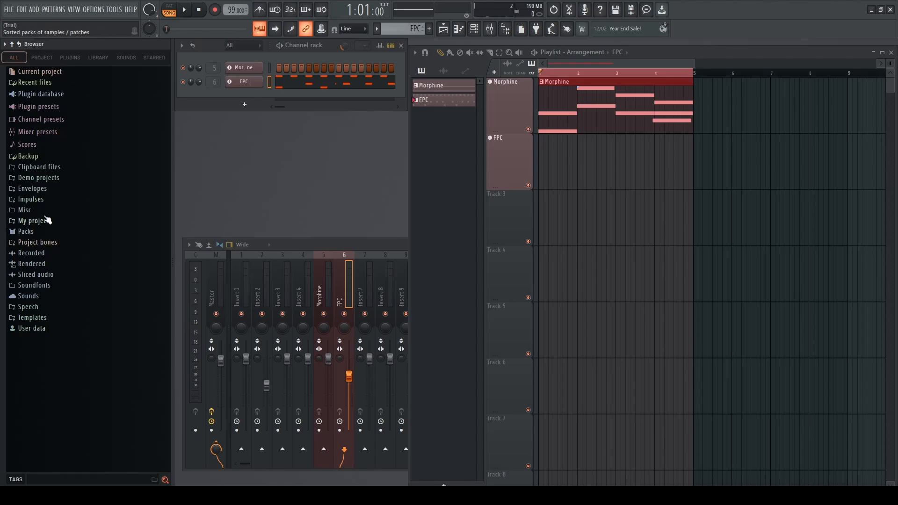
pyautogui.click(71, 58)
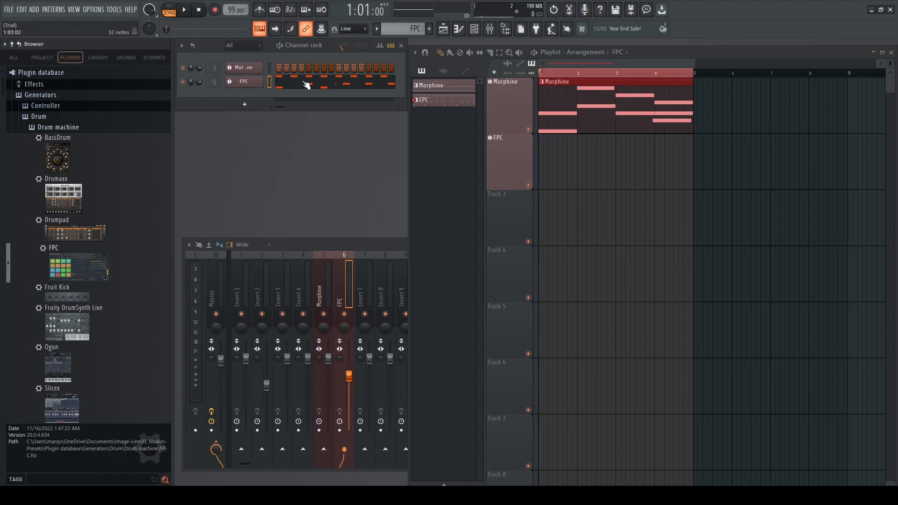
pyautogui.click(49, 60)
pyautogui.click(70, 57)
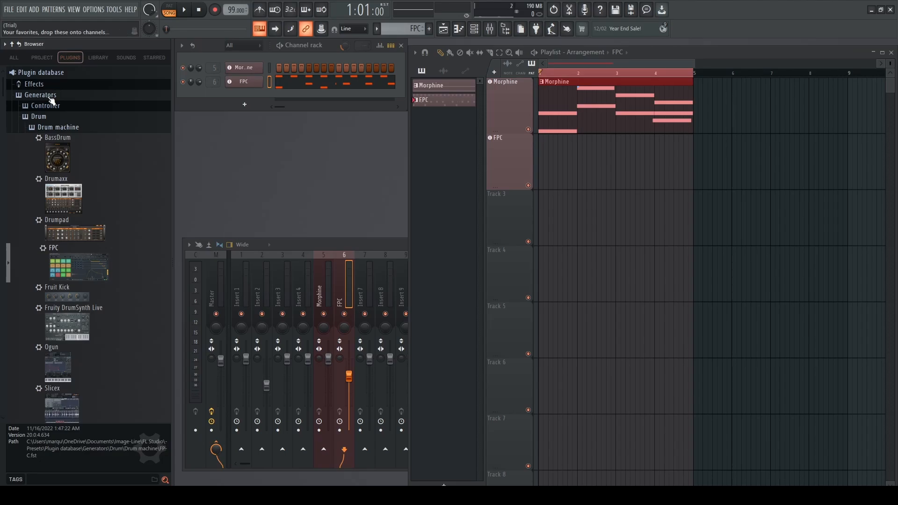
pyautogui.click(93, 59)
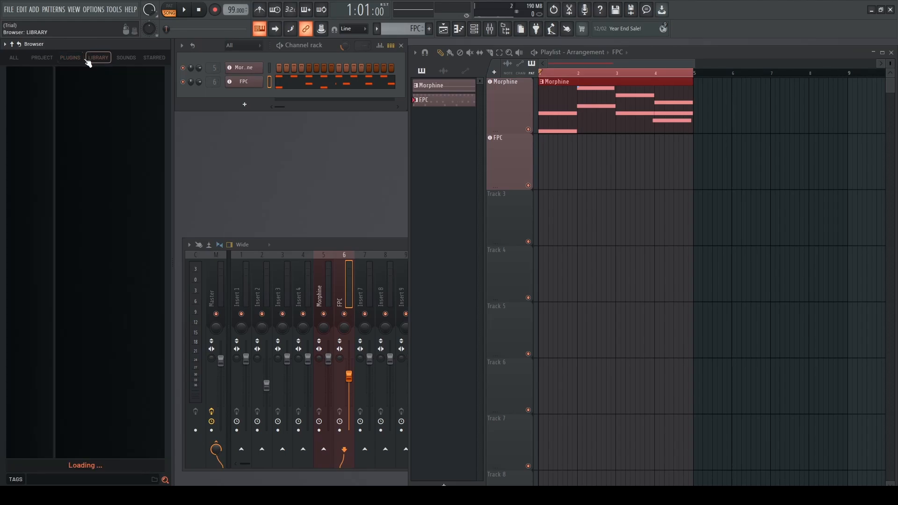
pyautogui.click(78, 59)
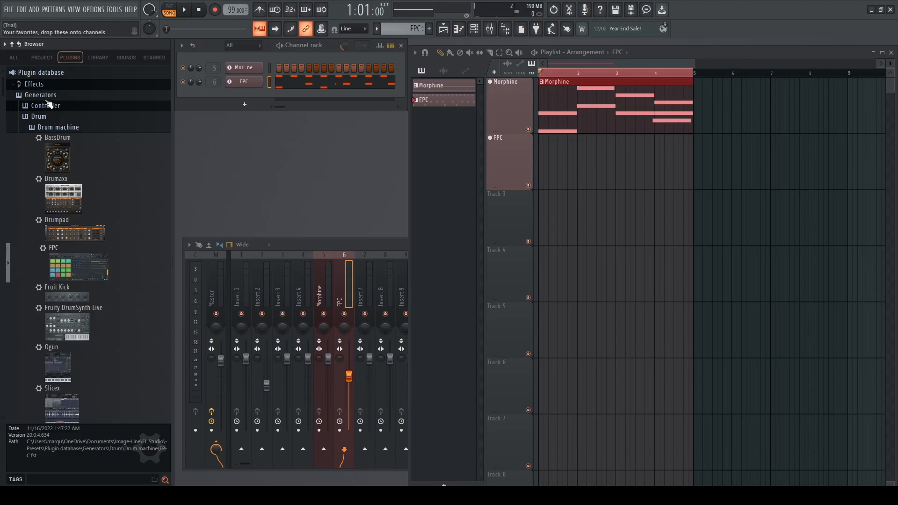
# - Start a new project in place of the Morphine and FPC beat
pyautogui.click(232, 107)
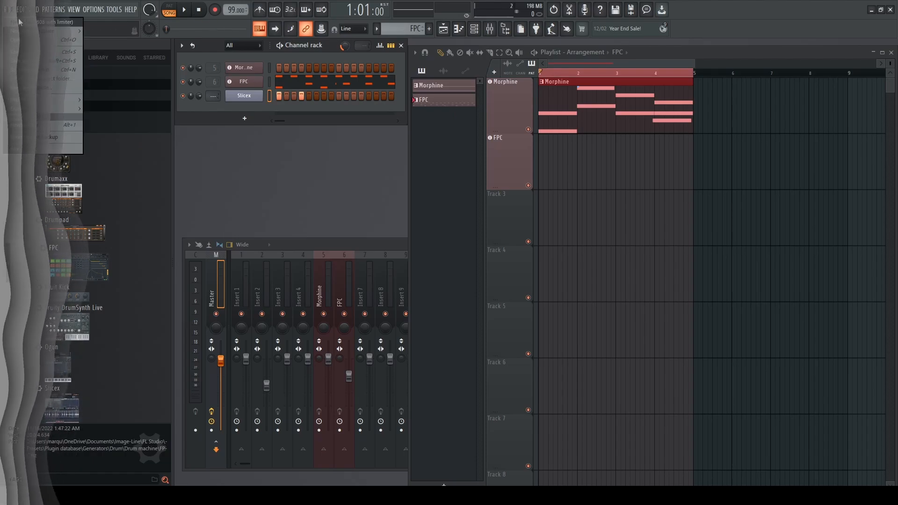
pyautogui.click(9, 10)
pyautogui.click(21, 22)
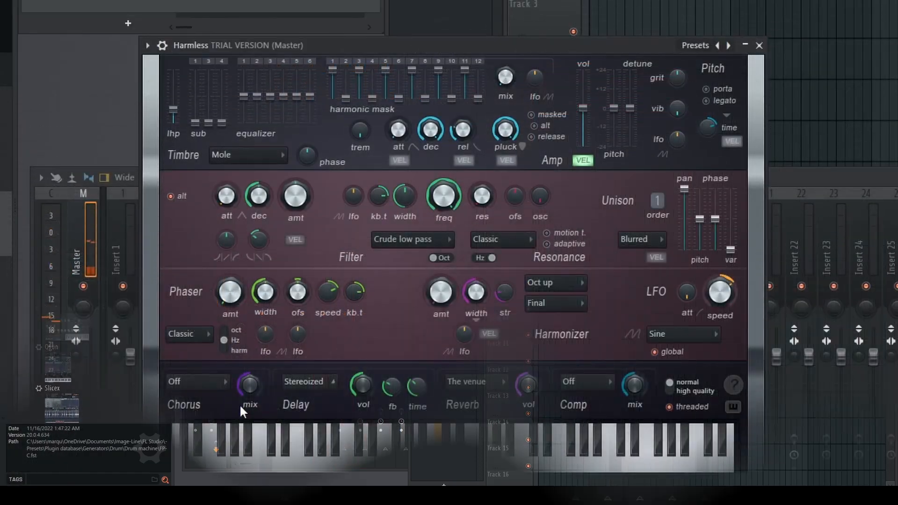
# - Set the Harmless synth's chorus to Classic and its compressor to Warming, and close the plugin window
pyautogui.click(220, 386)
pyautogui.click(220, 417)
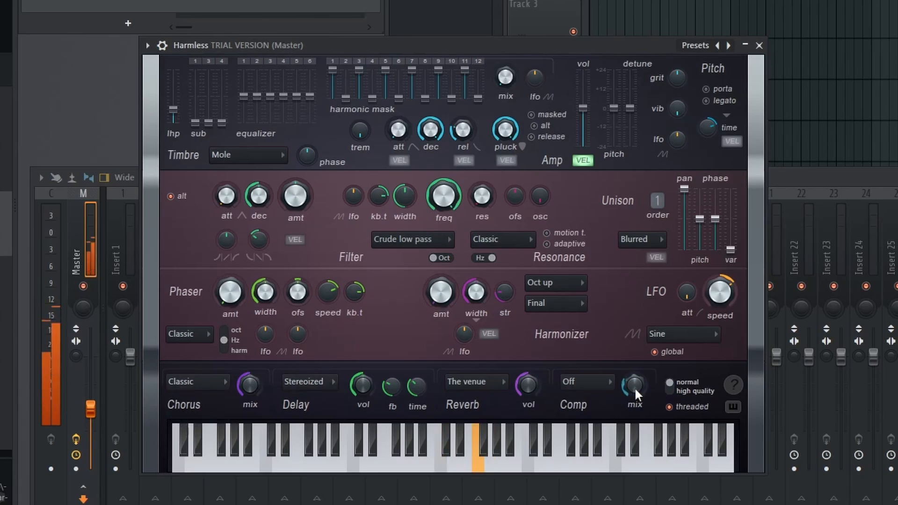
pyautogui.click(588, 392)
pyautogui.click(583, 420)
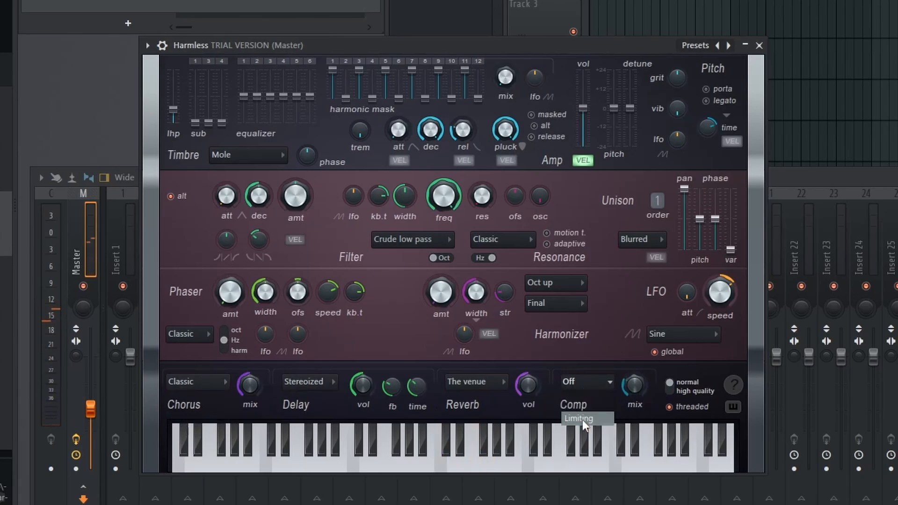
pyautogui.click(584, 387)
pyautogui.click(580, 435)
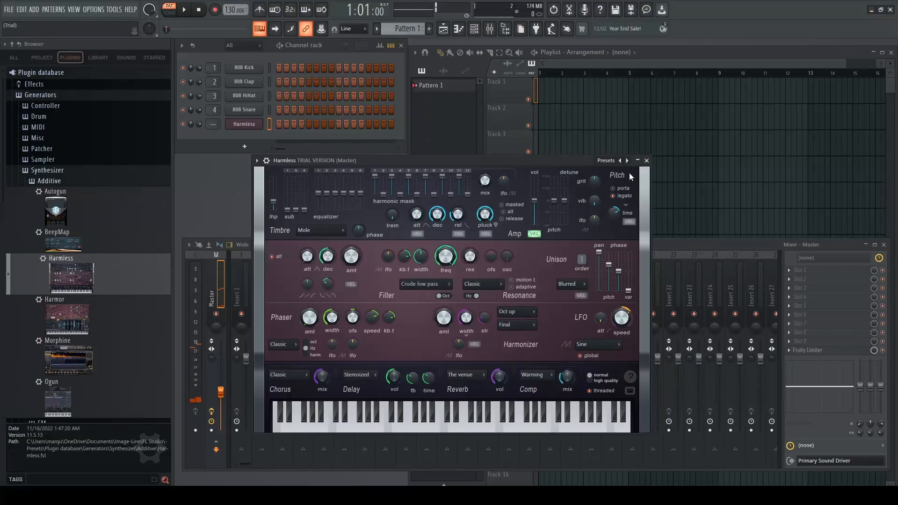
pyautogui.click(647, 160)
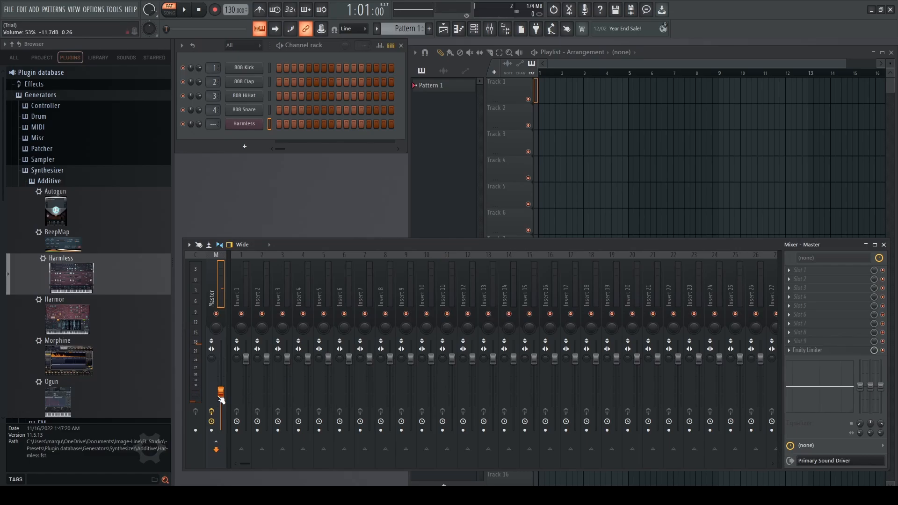
# - Raise the master track's volume fader in the mixer to match the insert tracks' faders
pyautogui.moveTo(220, 369); pyautogui.dragTo(220, 359)
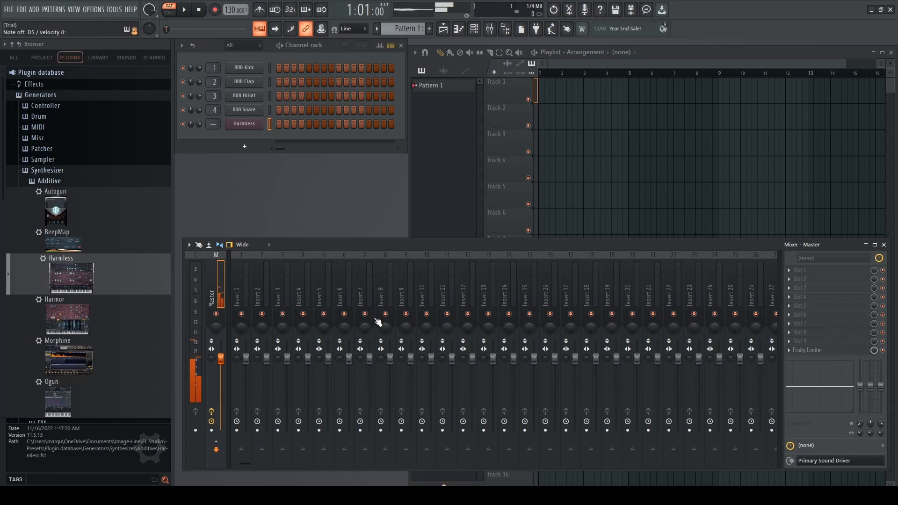
pyautogui.moveTo(258, 467); pyautogui.dragTo(768, 463)
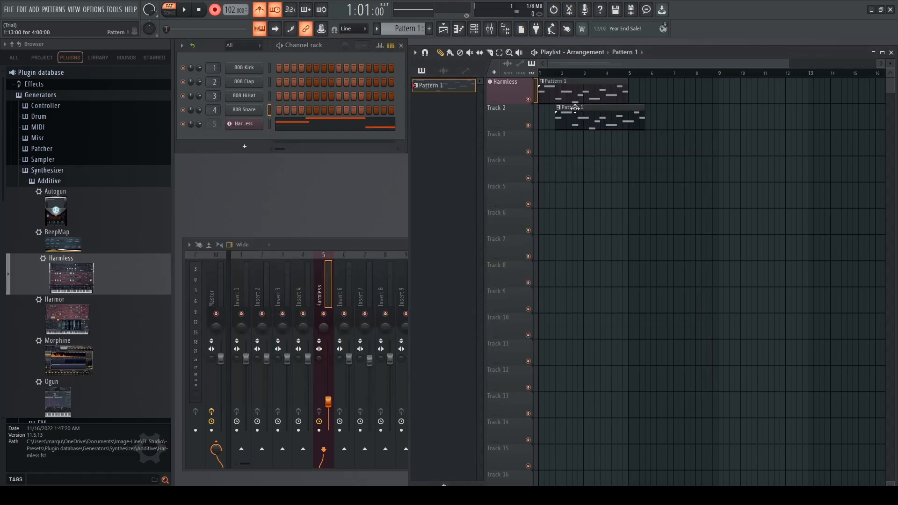
# - Open the duplicate Pattern 1 clip's notes in the piano roll and delete that clip from Track 2
pyautogui.doubleClick(576, 109)
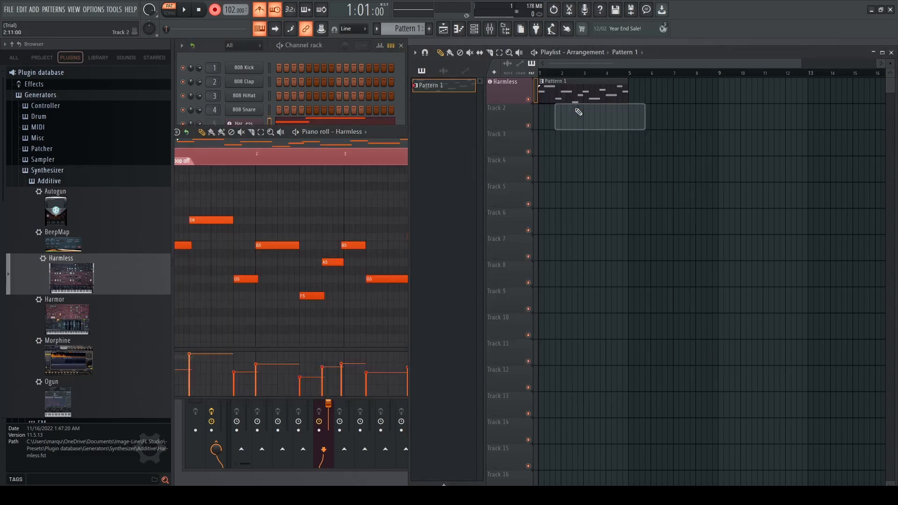
pyautogui.rightClick(557, 110)
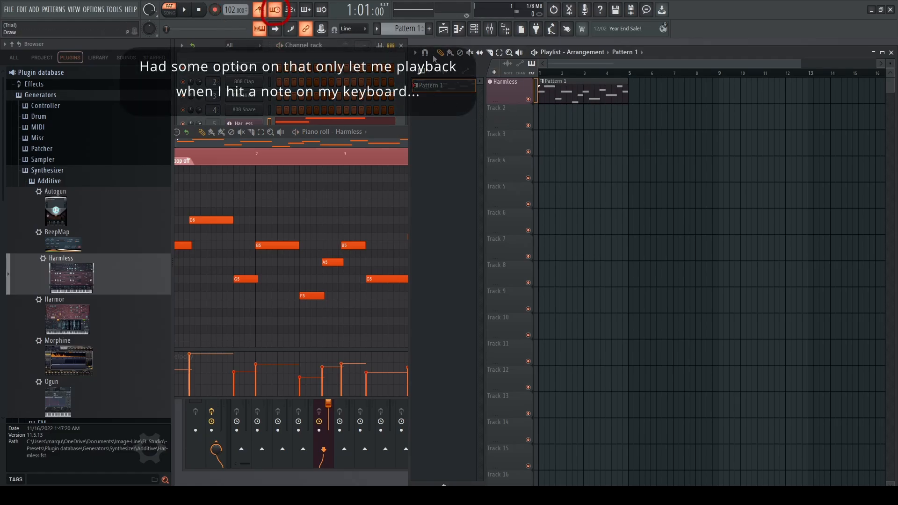
# - Turn off waiting for input before playback, and lower the Harmless mixer track slightly while playing the pattern
pyautogui.click(275, 9)
pyautogui.press('space')
pyautogui.press('space')
pyautogui.press('space')
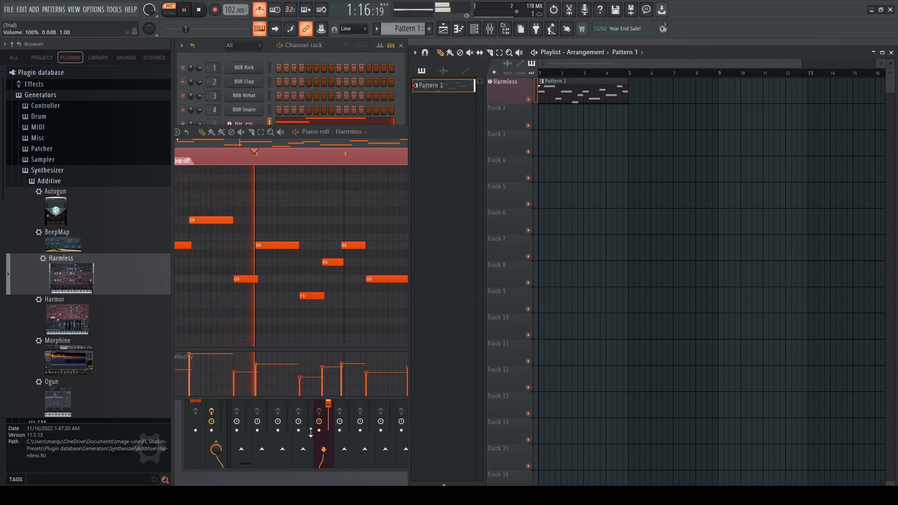
pyautogui.moveTo(329, 405); pyautogui.dragTo(329, 409)
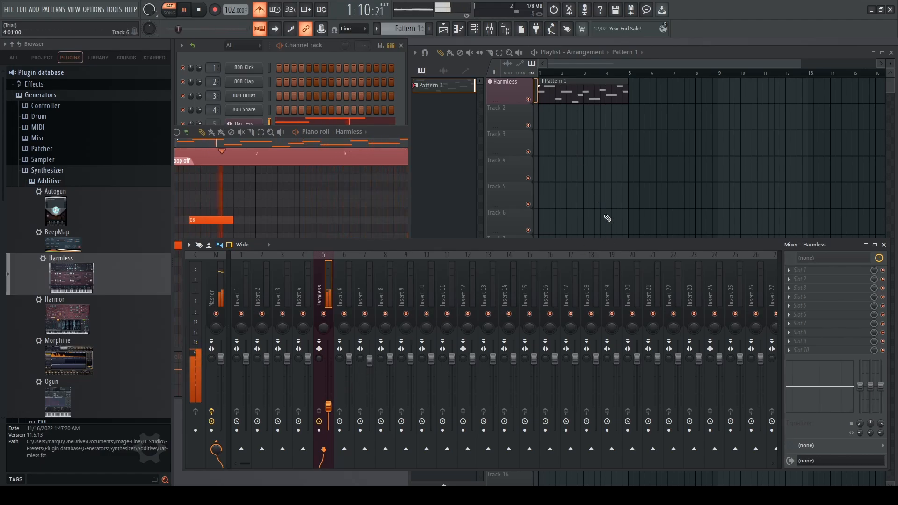
pyautogui.press('space')
# - Check the Windows volume mixer, play the Harmless pattern, and close its piano roll
pyautogui.click(306, 136)
pyautogui.rightClick(834, 496)
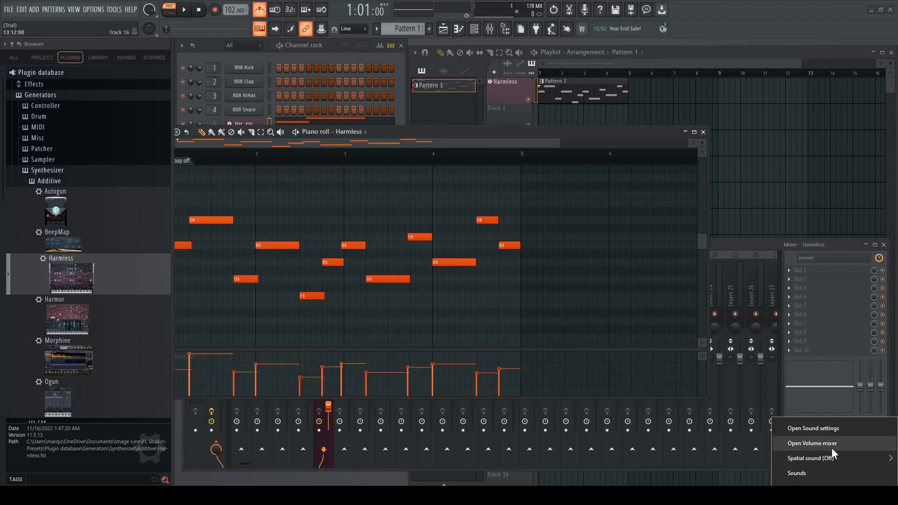
pyautogui.click(833, 444)
pyautogui.click(887, 321)
pyautogui.press('space')
pyautogui.click(703, 133)
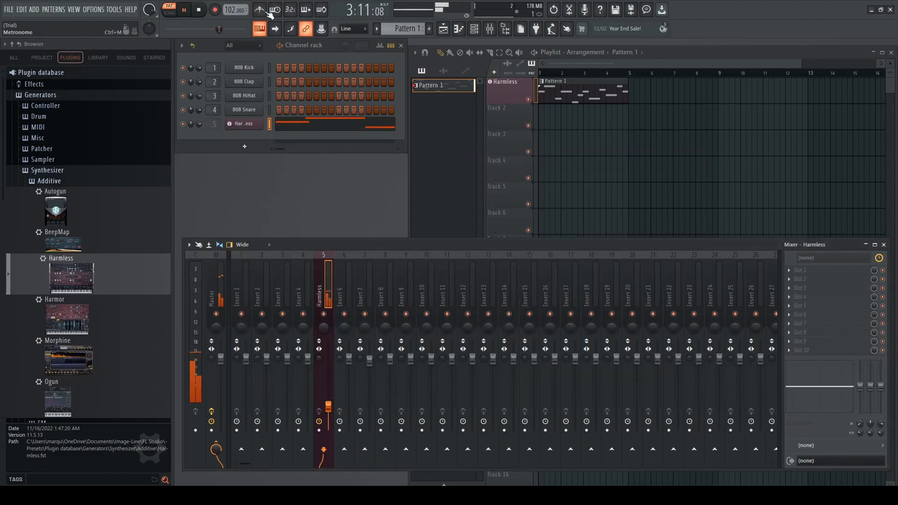
# - Stop playback and hide the mixer, and play the arrangement in song mode with the metronome off
pyautogui.press('space')
pyautogui.press('F9')
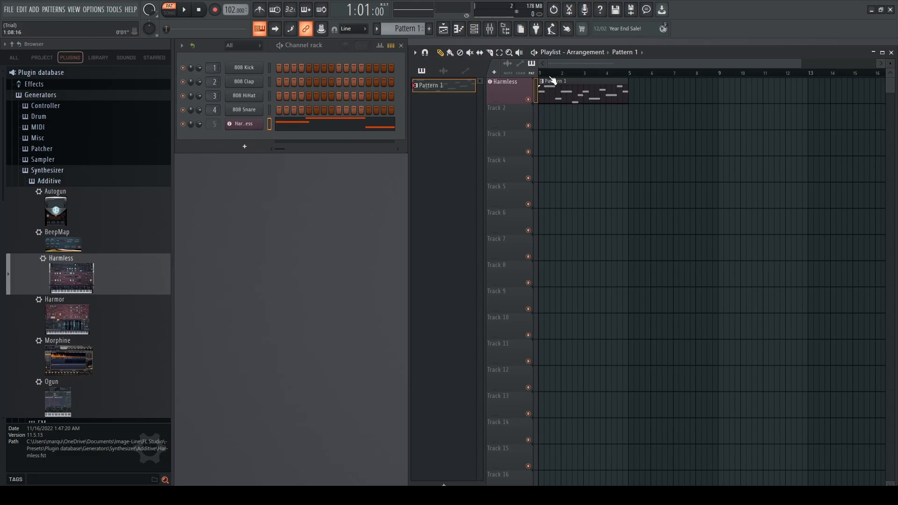
pyautogui.press('l')
pyautogui.press('space')
pyautogui.press('space')
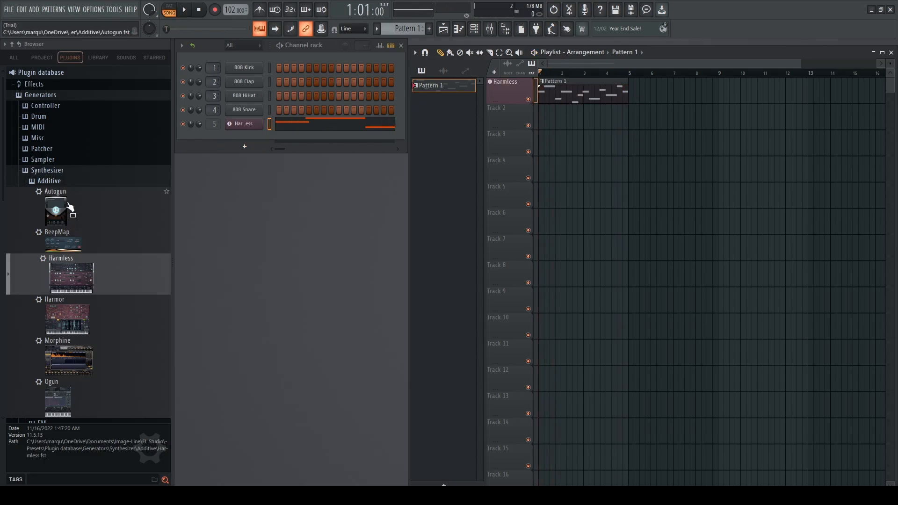
# - Browse the synthesizer generators in the plugin database and load the GMS synth
pyautogui.click(51, 172)
pyautogui.click(46, 150)
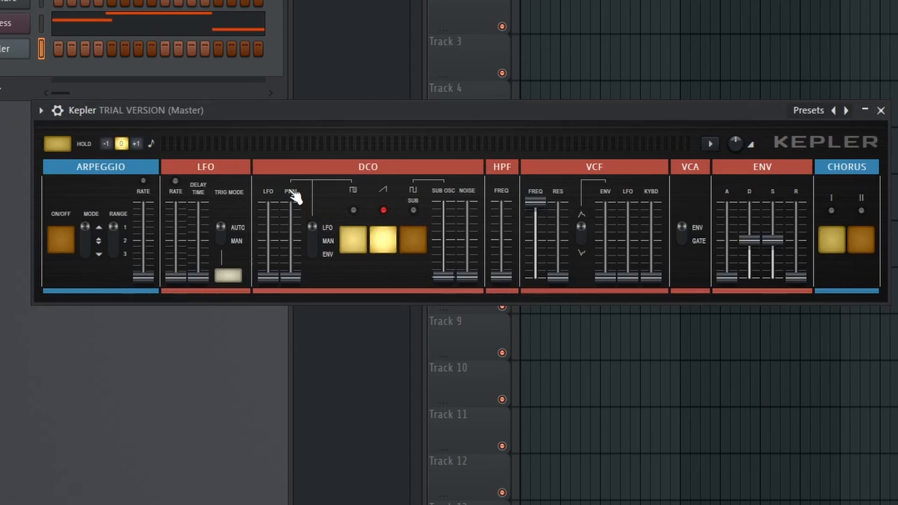
pyautogui.moveTo(91, 321); pyautogui.dragTo(262, 150)
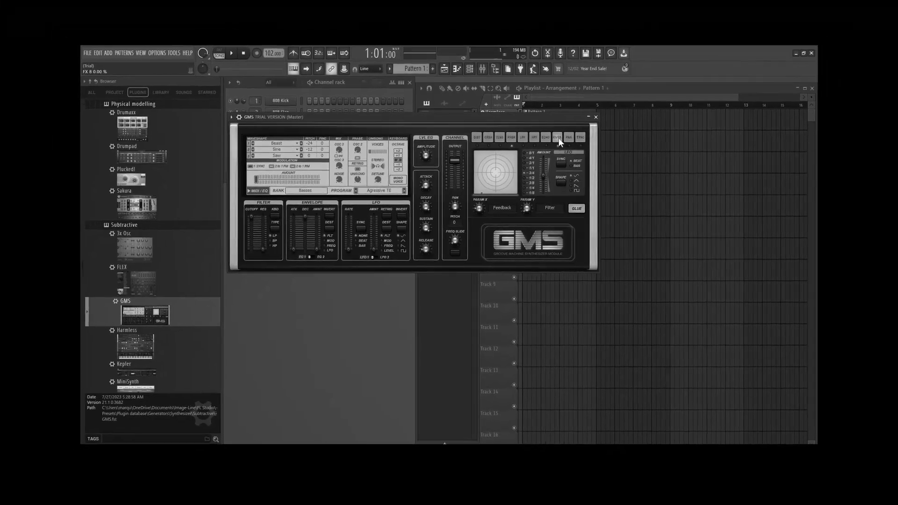
# - Open the GMS preset library, pick a program from it, and close the plugin
pyautogui.click(387, 196)
pyautogui.click(452, 211)
pyautogui.click(462, 258)
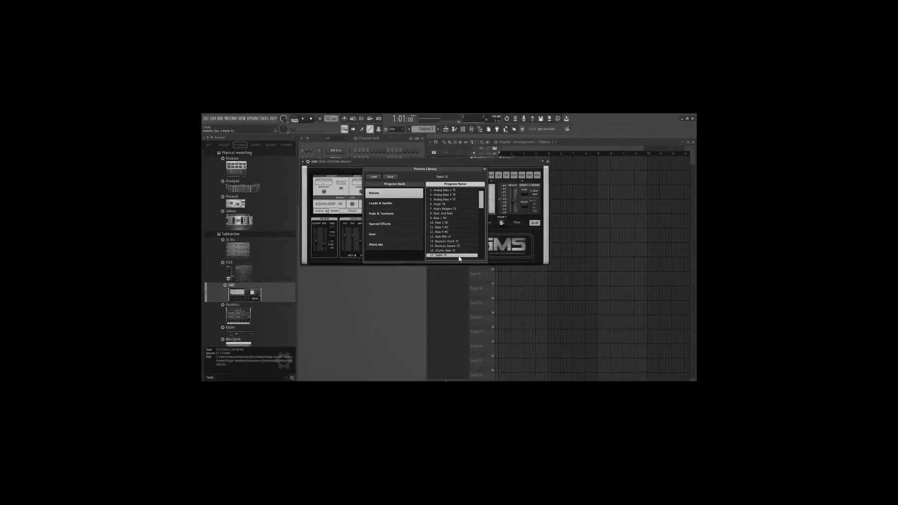
pyautogui.click(498, 139)
pyautogui.click(274, 196)
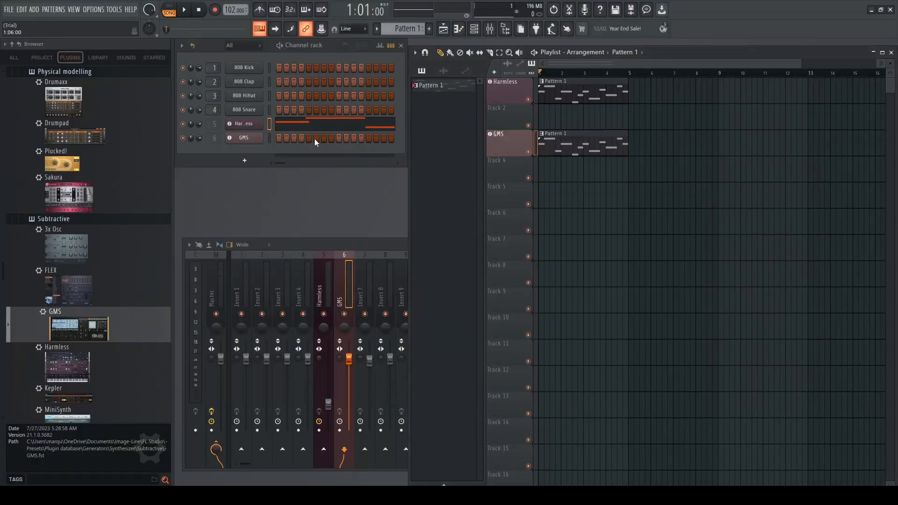
# - Turn on the first GMS step in the channel rack and play back the arrangement
pyautogui.click(278, 139)
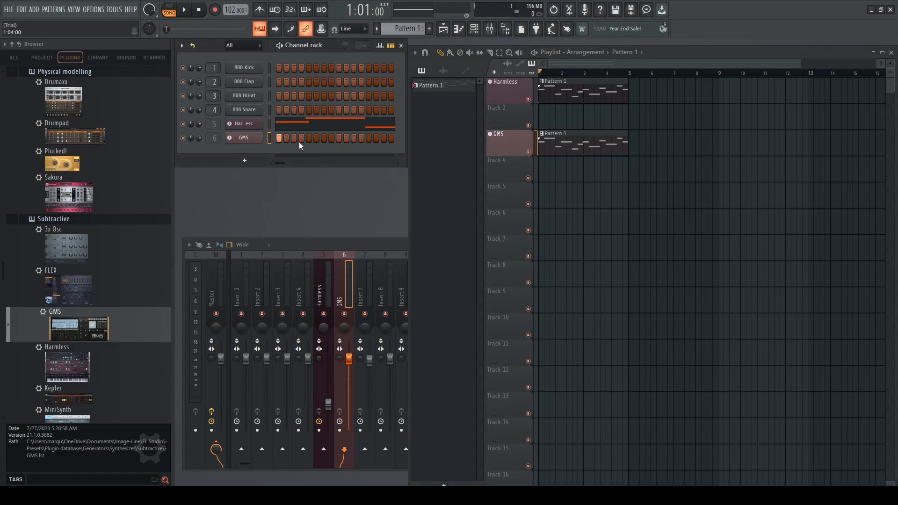
pyautogui.press('space')
pyautogui.press('space')
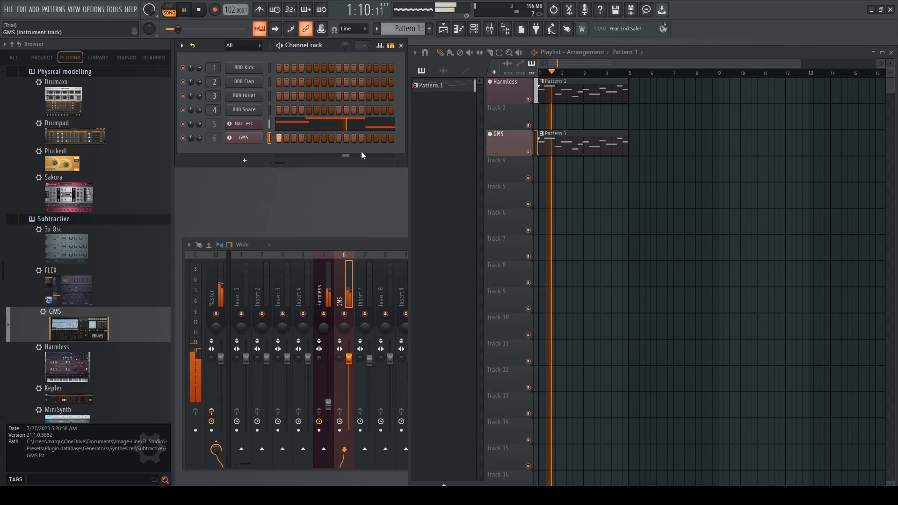
pyautogui.press('space')
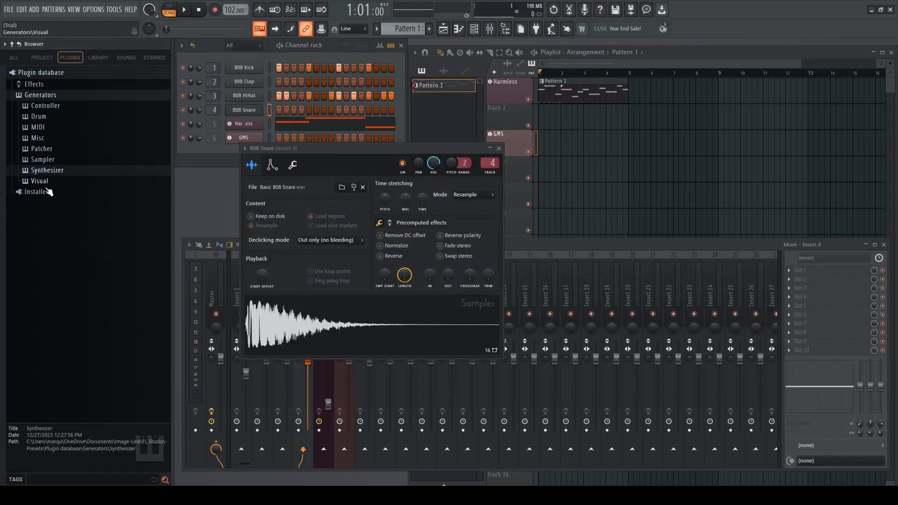
# - Examine the installed generators, library, starred and project categories in the browser, ending on the full content list
pyautogui.click(37, 192)
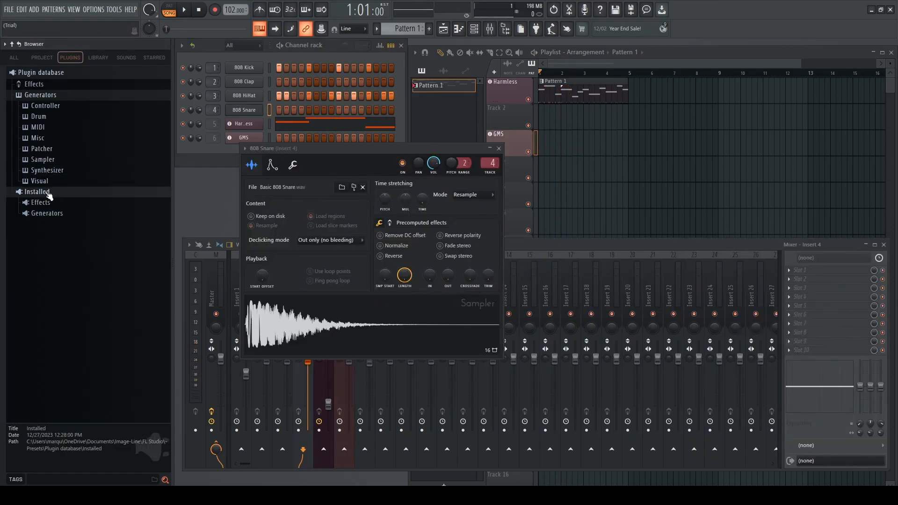
pyautogui.click(45, 214)
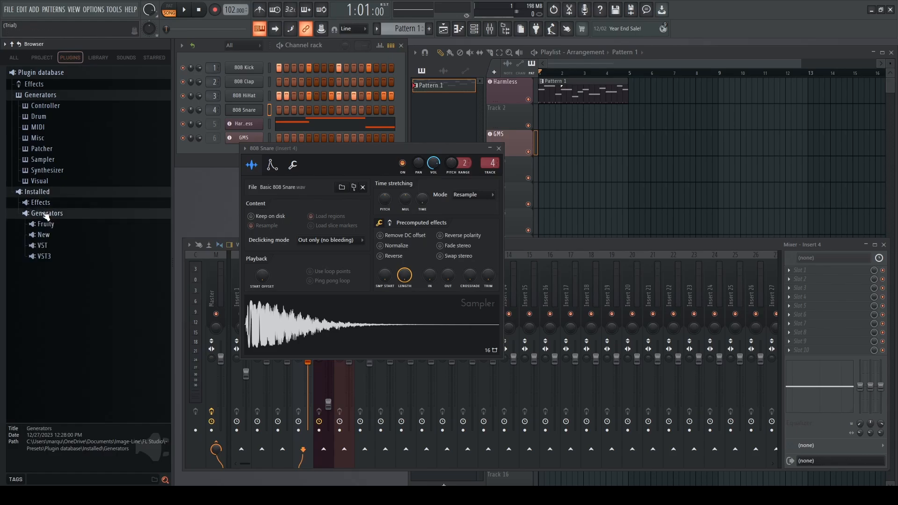
pyautogui.click(98, 58)
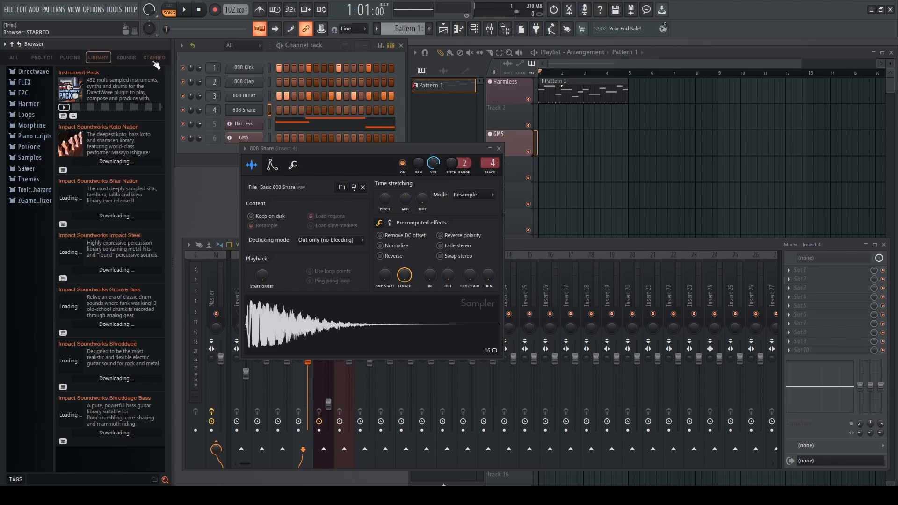
pyautogui.click(155, 58)
pyautogui.click(34, 59)
pyautogui.click(21, 59)
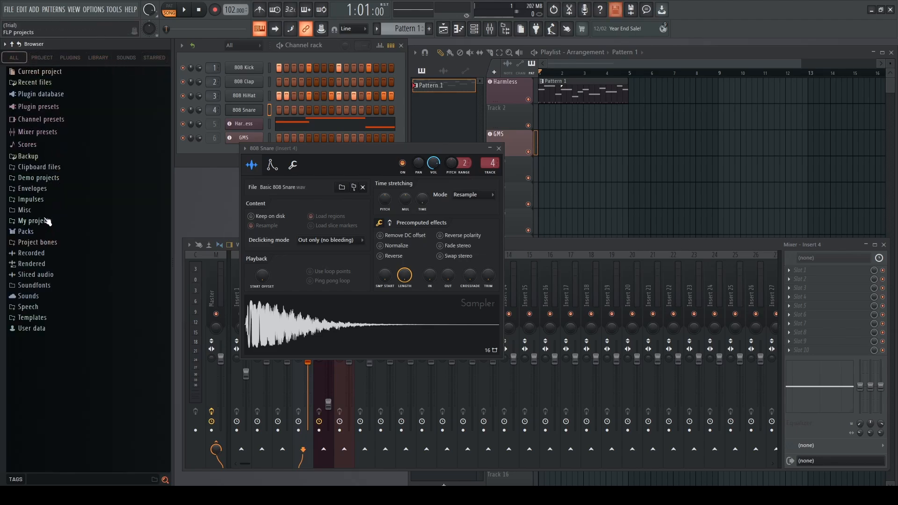
# - Open the Snares folder of the Drums pack and audition samples such as Alum Snare 1, BBox Snare and Chromo Rim
pyautogui.click(37, 232)
pyautogui.click(42, 244)
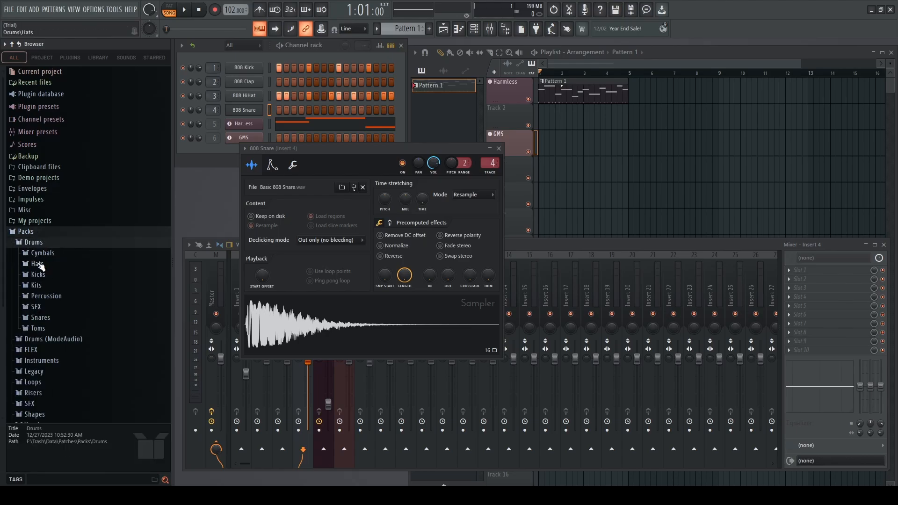
pyautogui.click(40, 318)
pyautogui.click(65, 282)
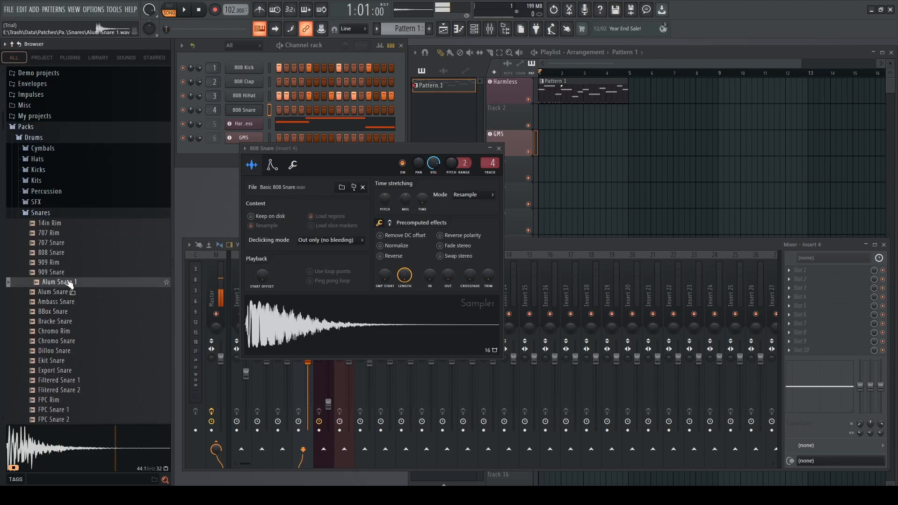
pyautogui.click(67, 293)
pyautogui.click(58, 313)
pyautogui.click(60, 332)
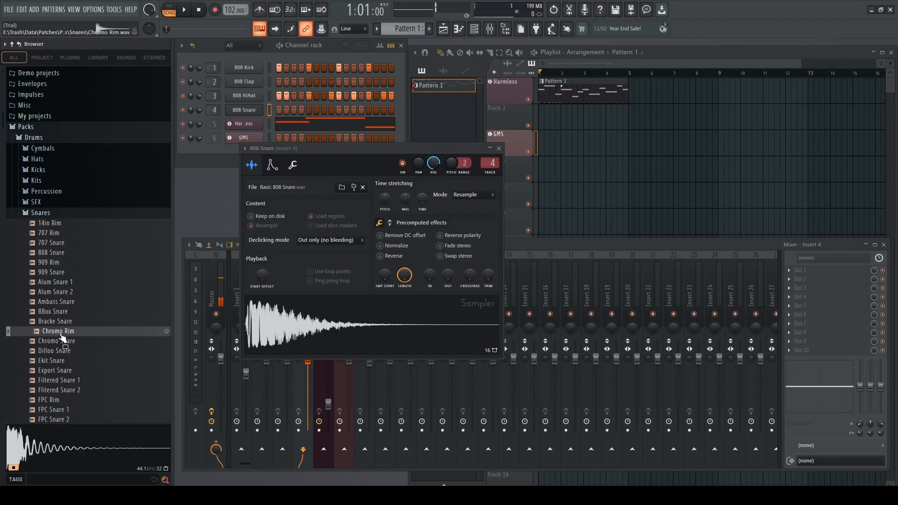
# - Replace the 808 Snare channel's sample with Grv Snareclap 18 and play back the beat
pyautogui.scroll(-6, 61, 335)
pyautogui.click(64, 333)
pyautogui.click(72, 314)
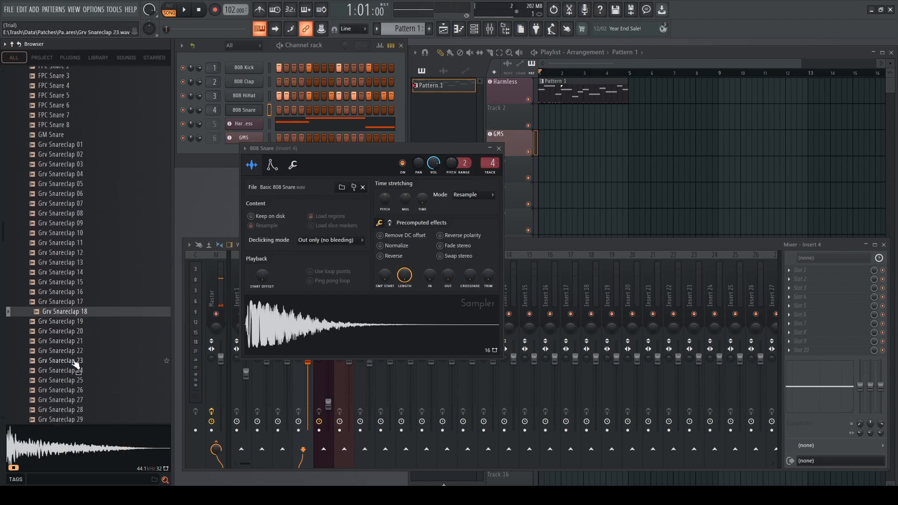
pyautogui.moveTo(172, 216); pyautogui.dragTo(243, 111)
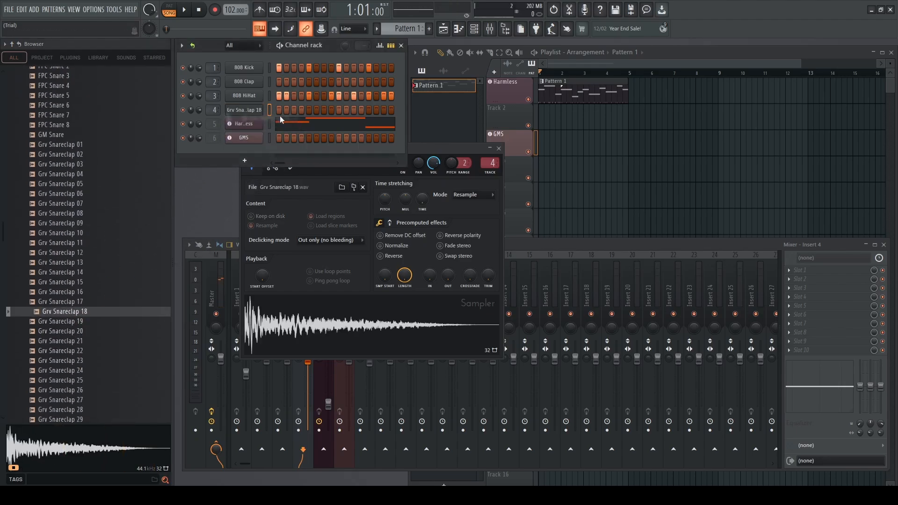
pyautogui.press('space')
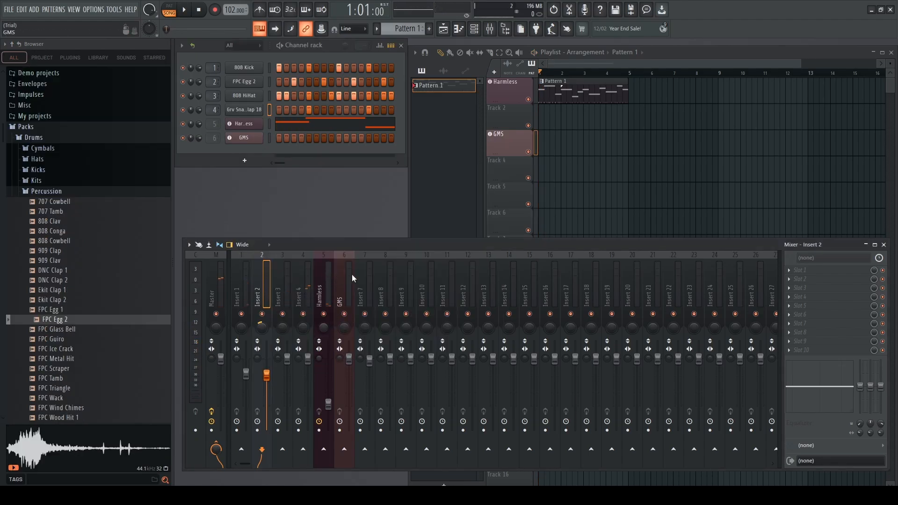
# - Audition percussion samples, including FPC Metal Hit, FPC Tamb, Industrial Shaker and Industrial Bongo
pyautogui.click(75, 360)
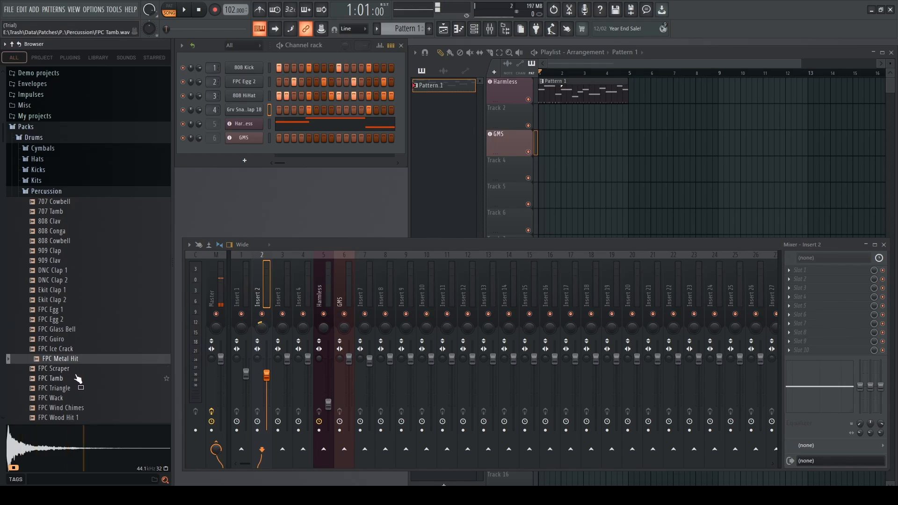
pyautogui.click(79, 378)
pyautogui.scroll(-10, 89, 370)
pyautogui.scroll(12, 83, 290)
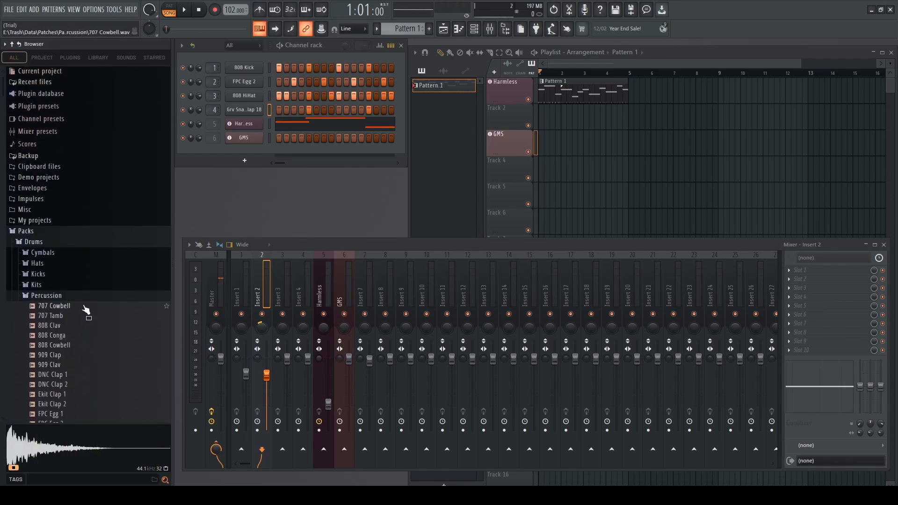
pyautogui.scroll(-10, 86, 310)
pyautogui.click(84, 297)
pyautogui.click(81, 267)
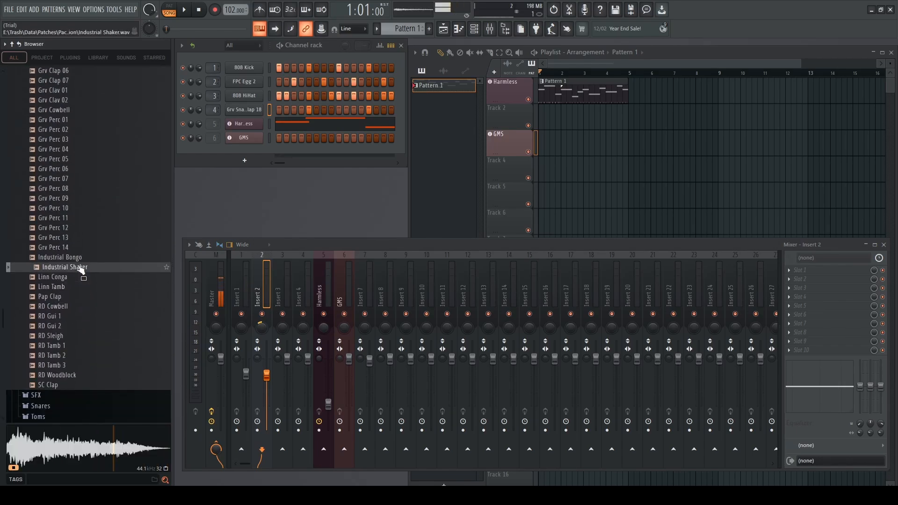
pyautogui.click(78, 259)
# - Open the drum pack's SFX folder and audition several of its effect samples, including Industrial SFX 8
pyautogui.click(66, 396)
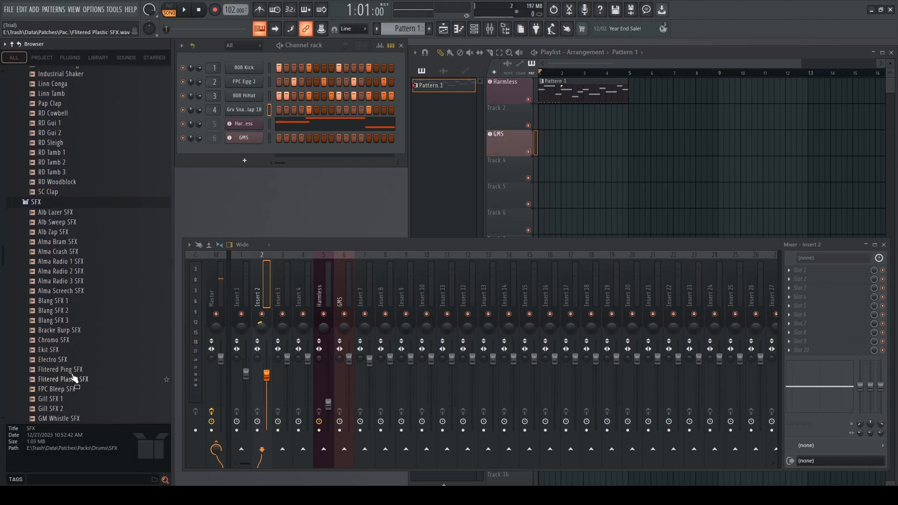
pyautogui.scroll(-6, 74, 375)
pyautogui.click(71, 312)
pyautogui.click(70, 233)
pyautogui.click(63, 202)
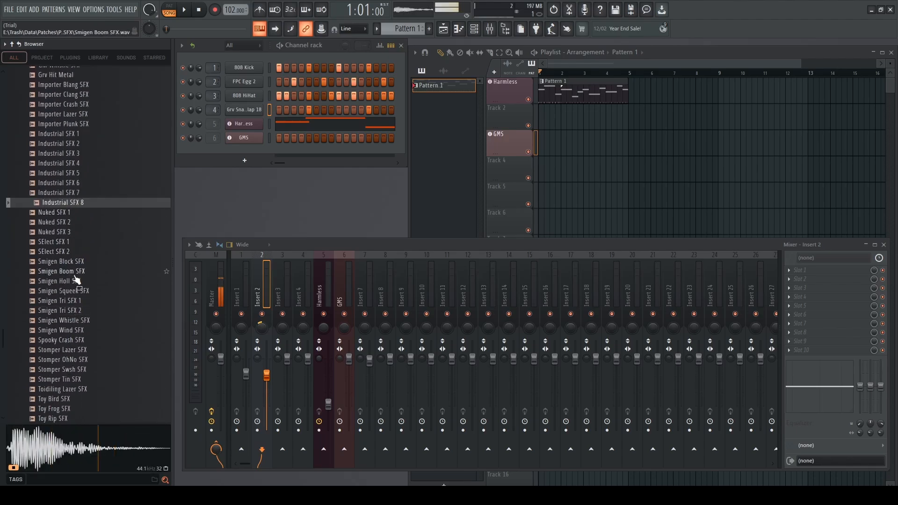
pyautogui.scroll(-5, 81, 351)
pyautogui.click(81, 350)
# - Open the Toms folder and audition several tom samples, including Linn Tom and Ekit Tom
pyautogui.click(65, 400)
pyautogui.scroll(-5, 88, 362)
pyautogui.click(88, 350)
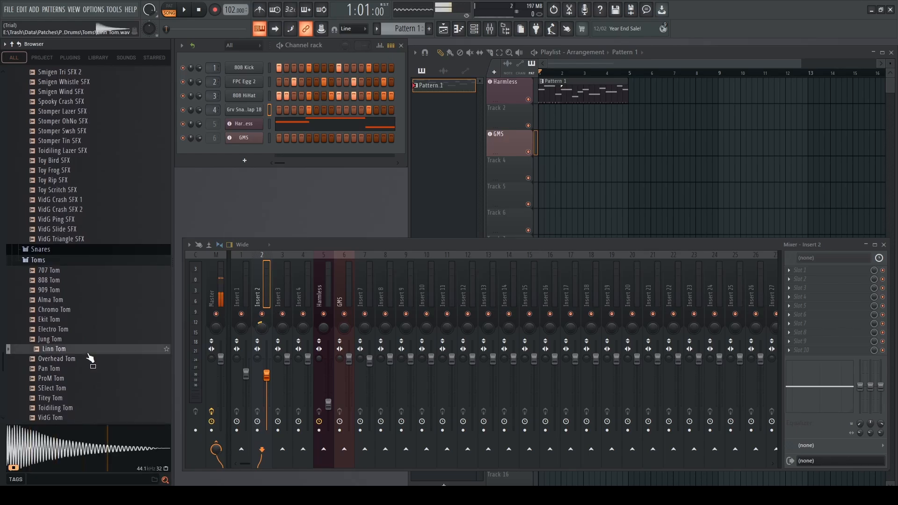
pyautogui.click(85, 320)
pyautogui.scroll(-5, 84, 387)
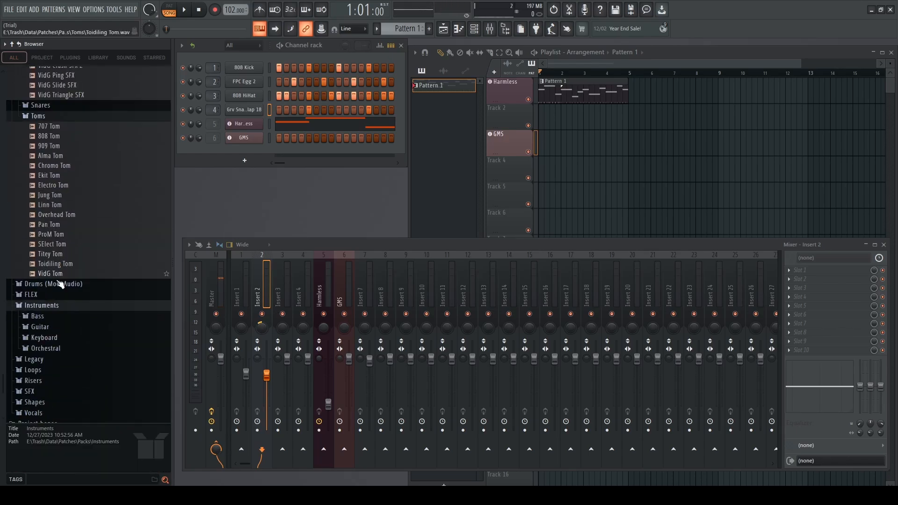
pyautogui.click(65, 235)
pyautogui.click(67, 196)
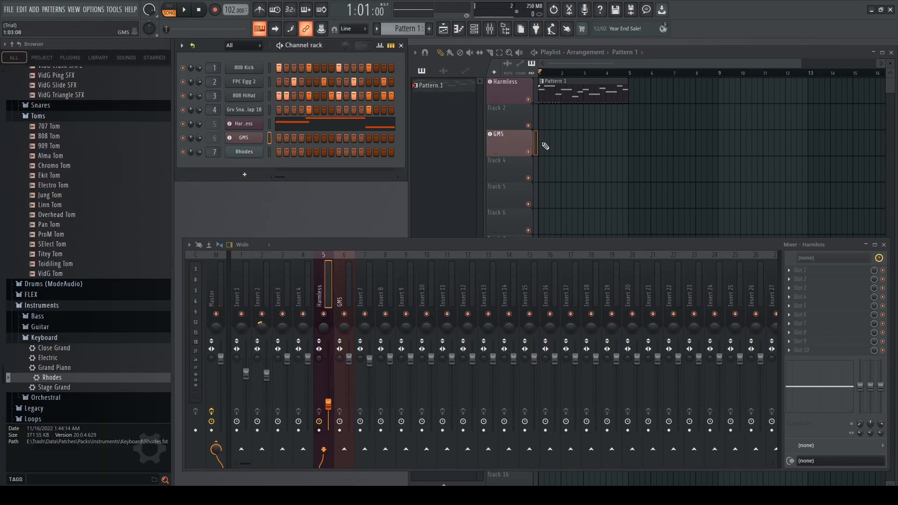
pyautogui.click(546, 143)
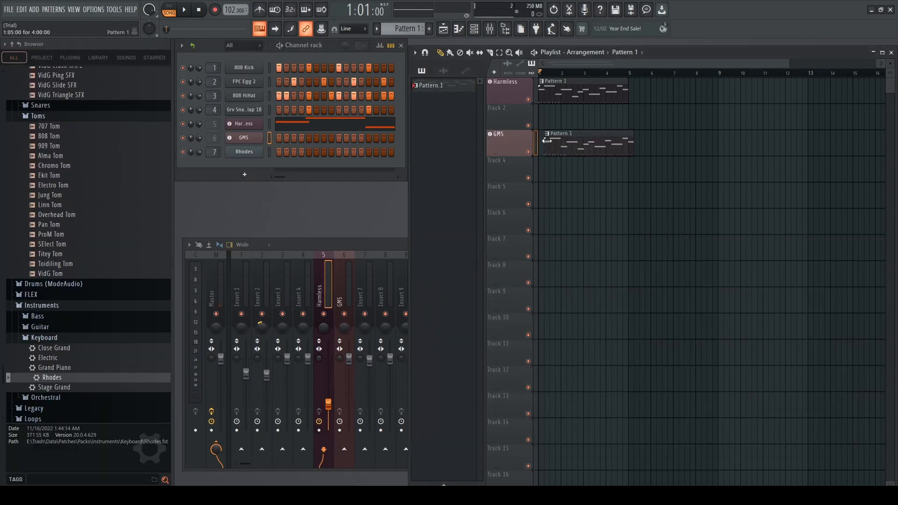
pyautogui.doubleClick(548, 134)
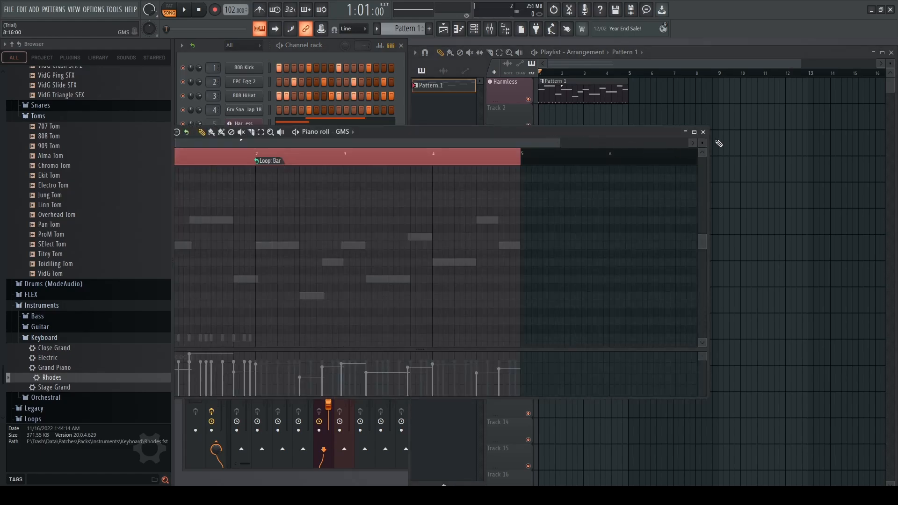
pyautogui.click(704, 132)
pyautogui.rightClick(574, 130)
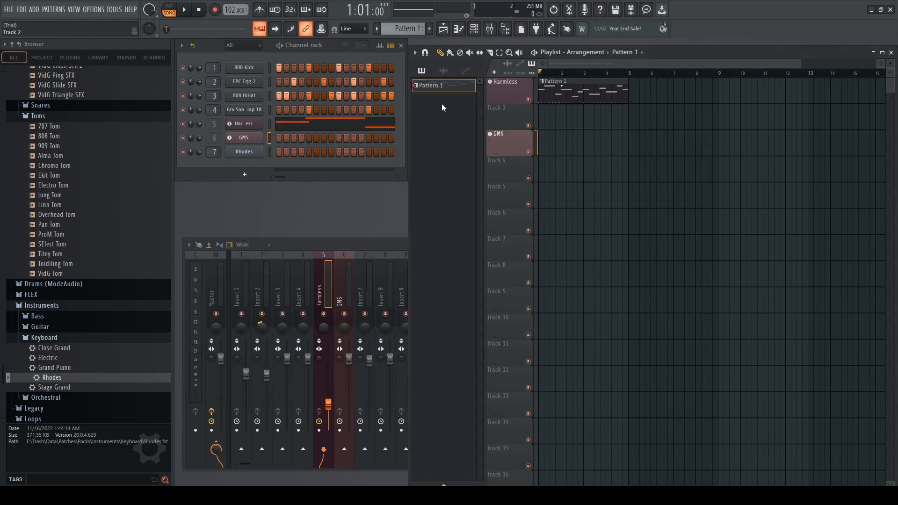
# - Create a new pattern named Bass, make it the active pattern, and select the GMS channel for it
pyautogui.press('F4')
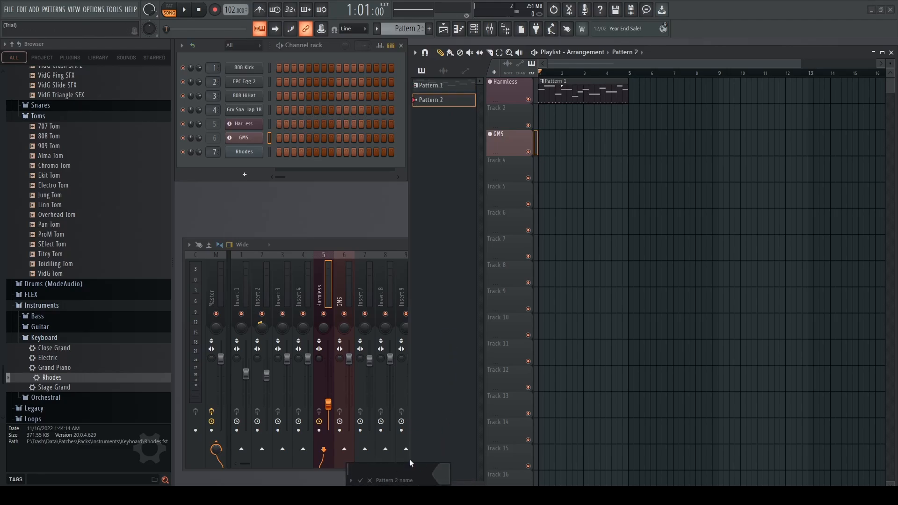
pyautogui.write('Bass')
pyautogui.press('Return')
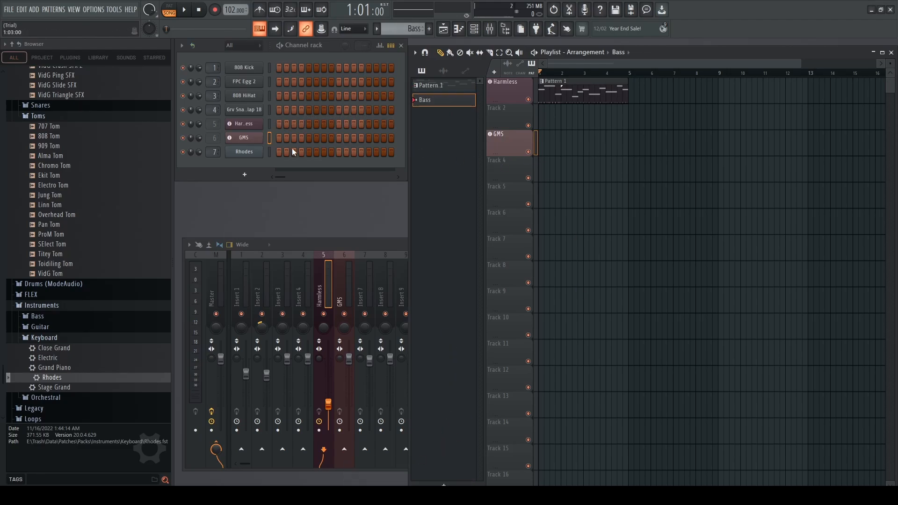
pyautogui.click(425, 88)
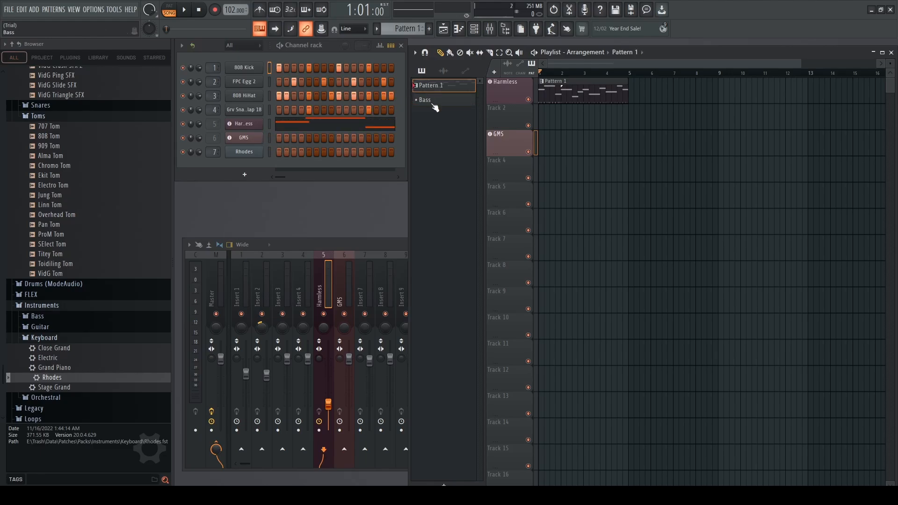
pyautogui.click(433, 103)
pyautogui.click(254, 142)
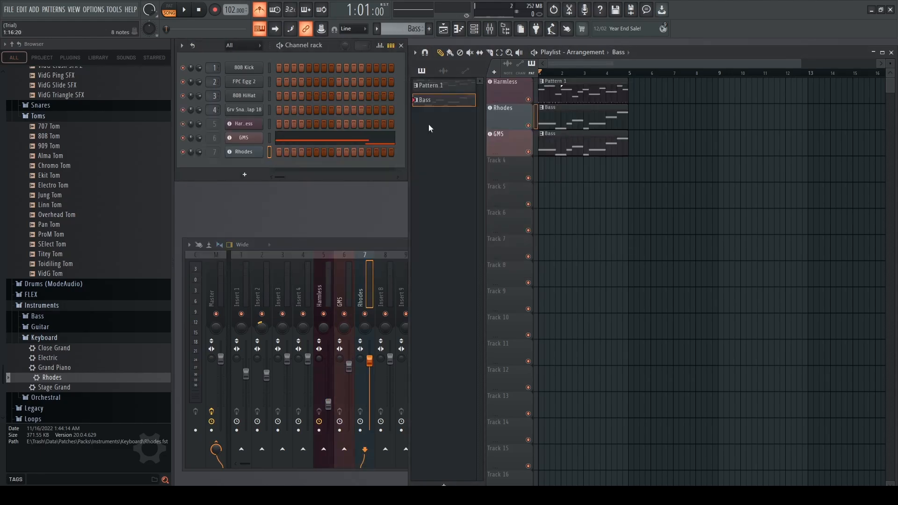
# - Create a new pattern named Rhodes and delete the Bass clip from the Rhodes playlist track
pyautogui.press('F4')
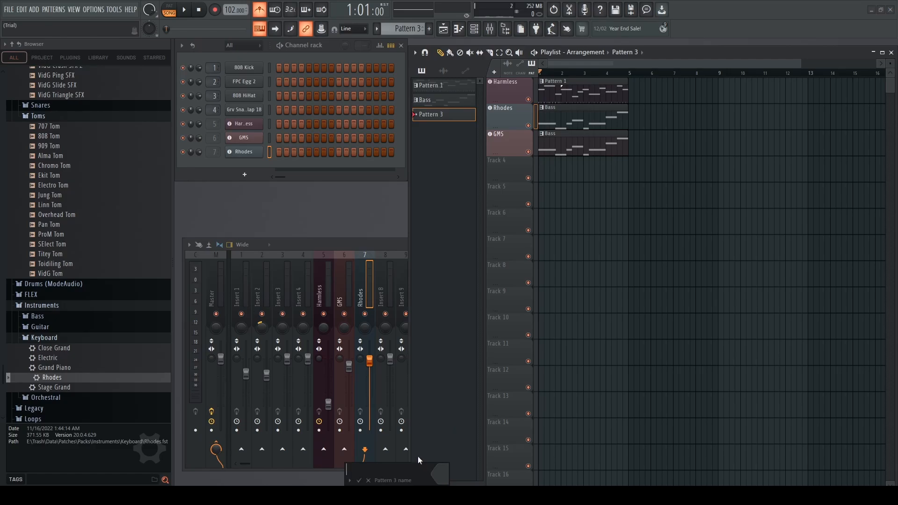
pyautogui.write('Rhodes')
pyautogui.press('Return')
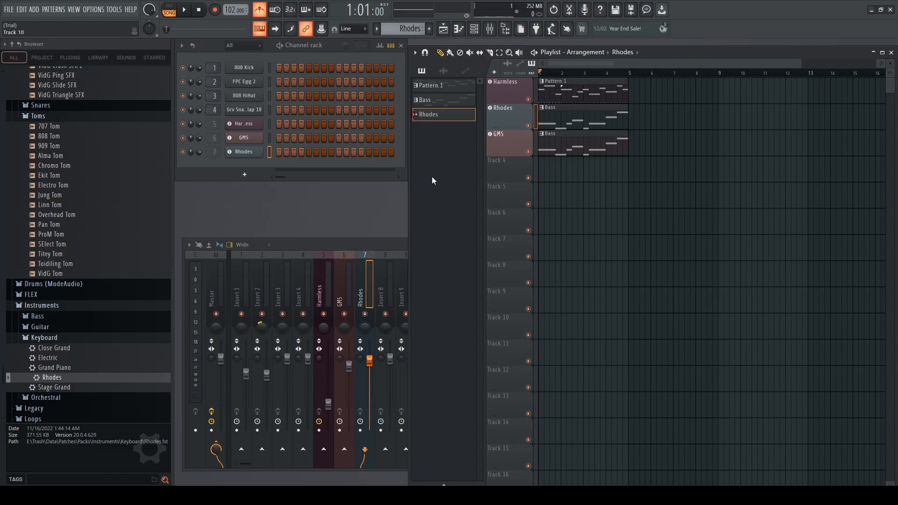
pyautogui.rightClick(557, 113)
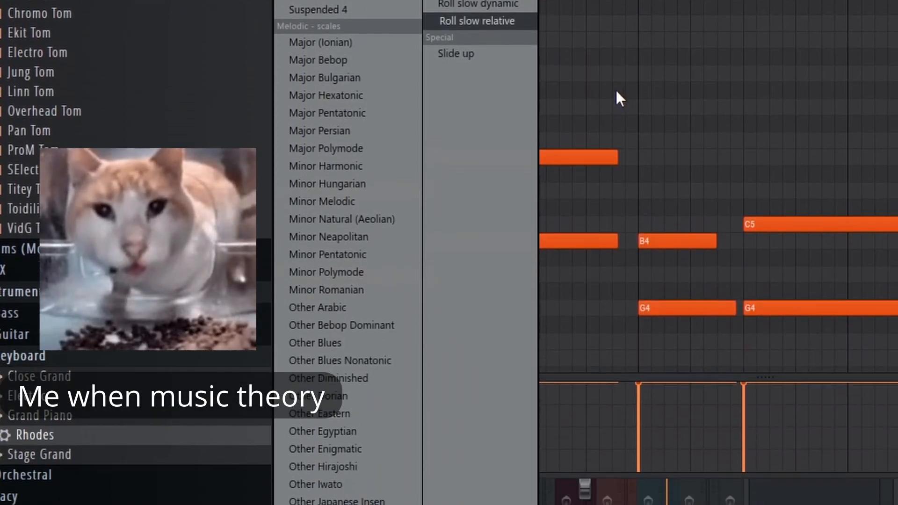
# - Dismiss the chord stamp list and undo the last edit in the Rhodes piano roll
pyautogui.click(615, 92)
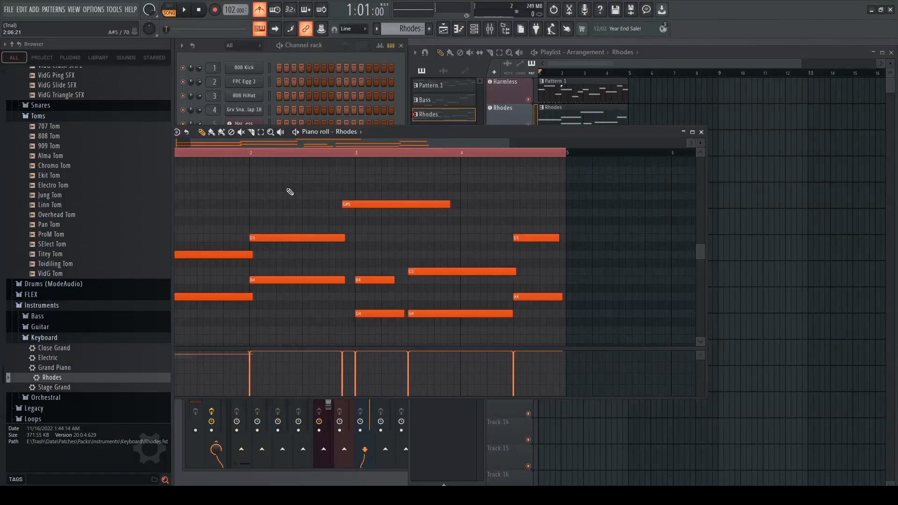
pyautogui.hotkey('ctrl', 'z')
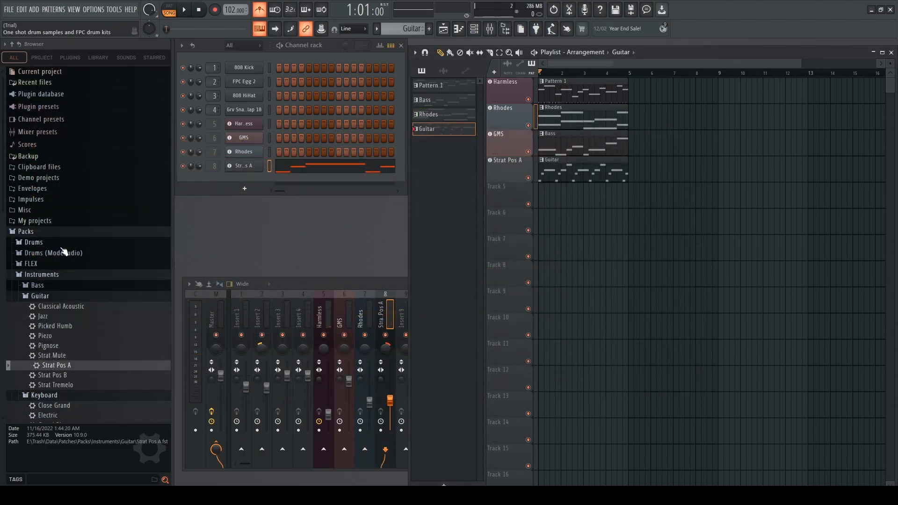
# - Collapse the sample packs and browse the plugin database's effect categories, expanding the Dynamics group
pyautogui.click(63, 237)
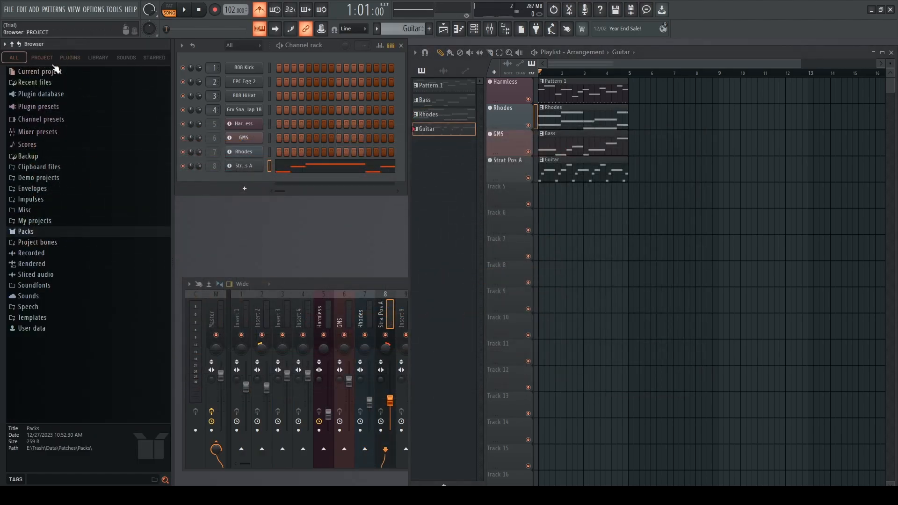
pyautogui.click(70, 58)
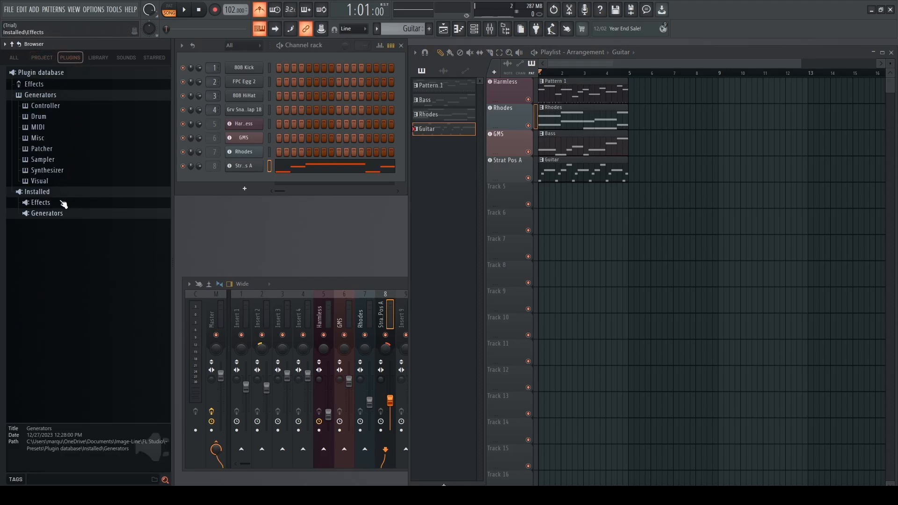
pyautogui.click(40, 202)
pyautogui.click(49, 204)
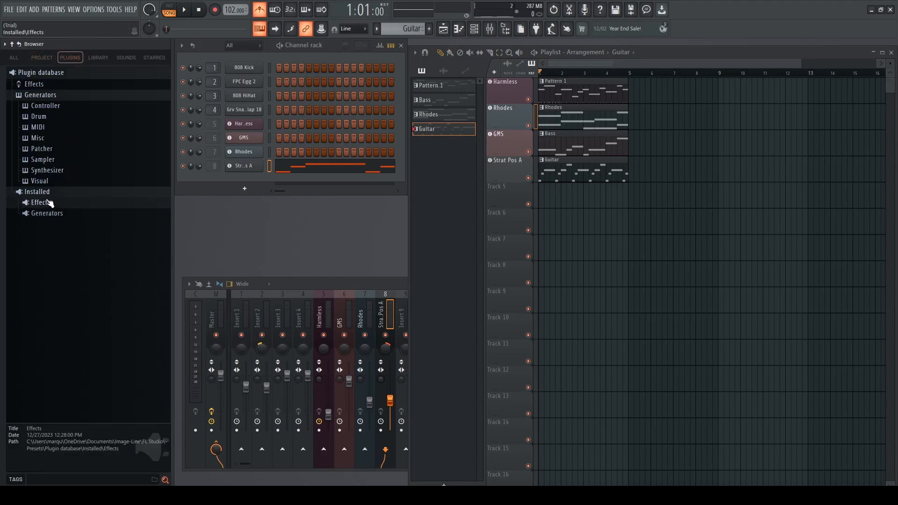
pyautogui.click(57, 87)
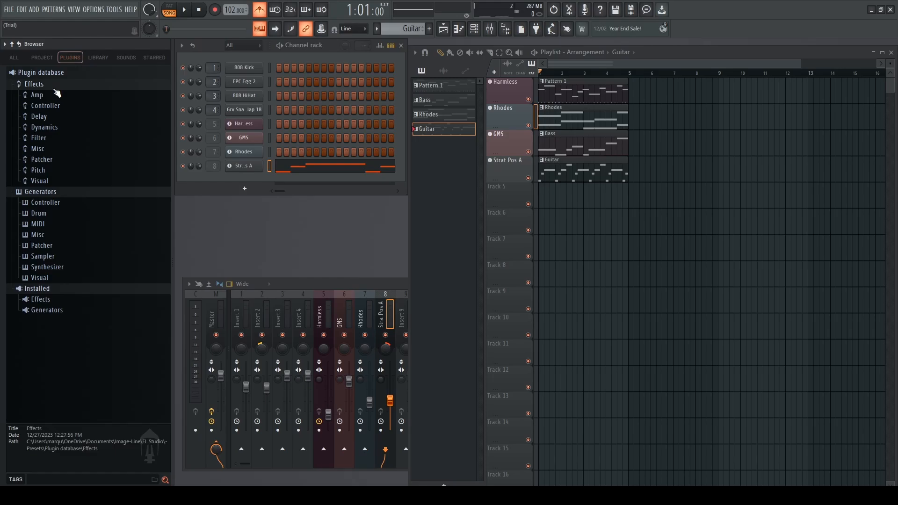
pyautogui.click(45, 128)
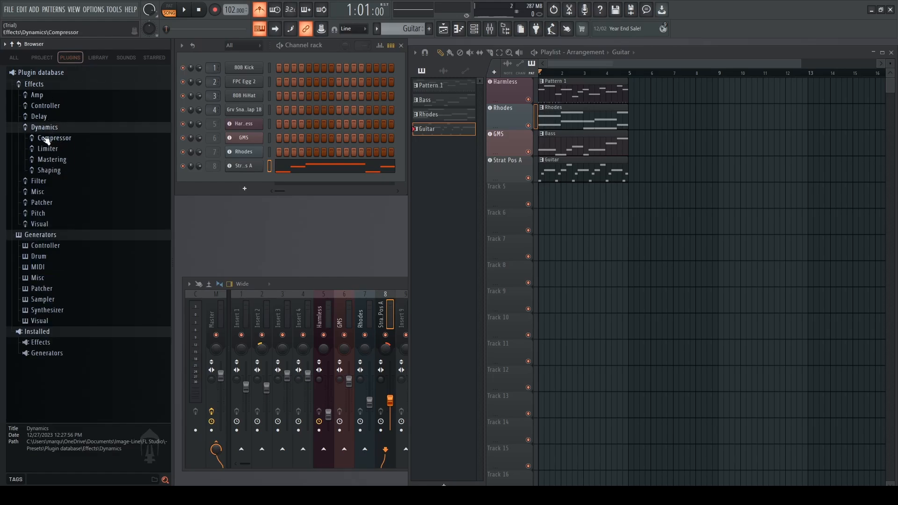
# - Load Fruity Reeverb 2 from the reverb effects onto the Strat Pos A channel and move its window clear of the channel rack
pyautogui.click(40, 117)
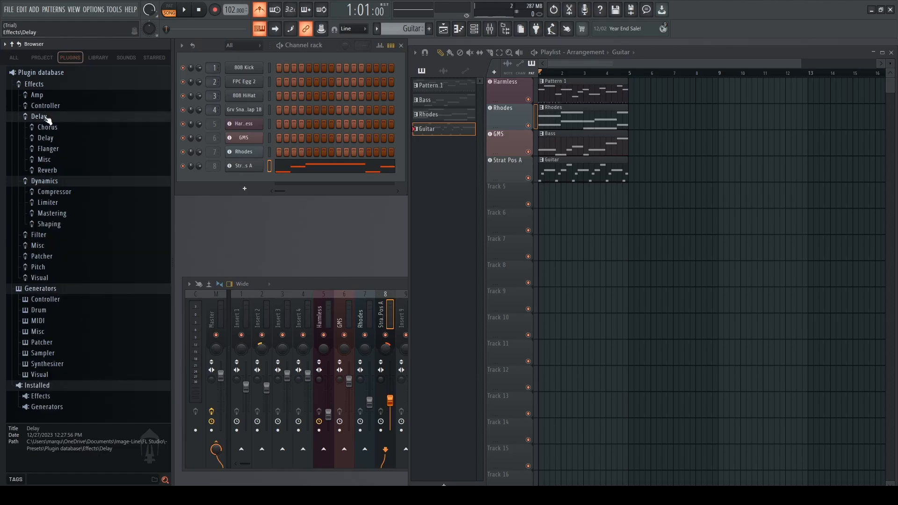
pyautogui.click(51, 171)
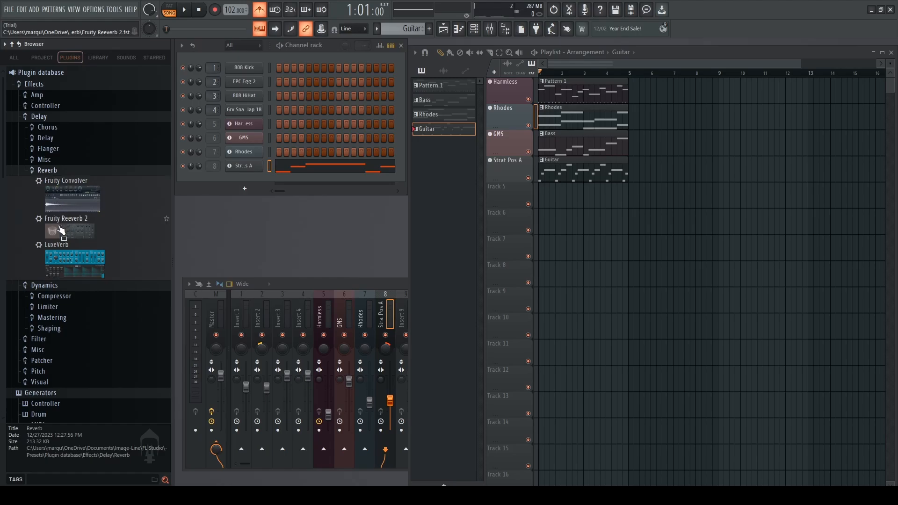
pyautogui.moveTo(65, 234); pyautogui.dragTo(242, 168)
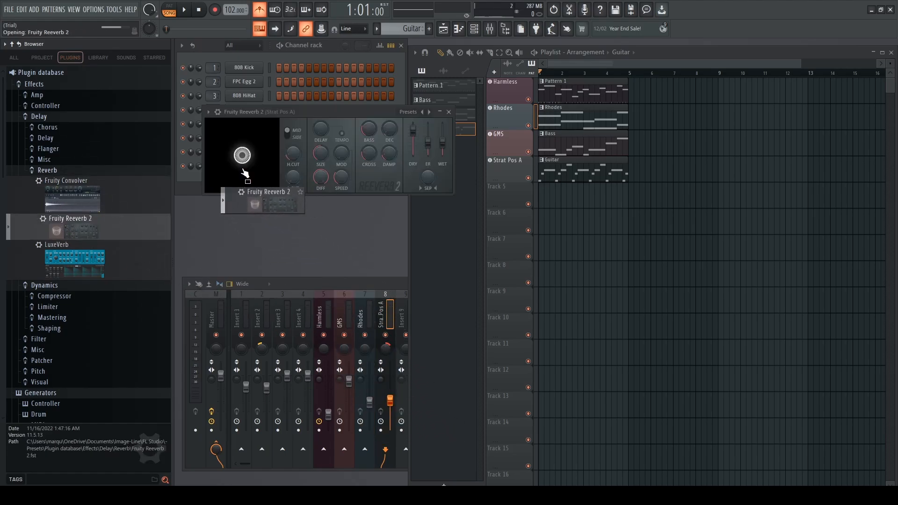
pyautogui.moveTo(251, 115); pyautogui.dragTo(385, 227)
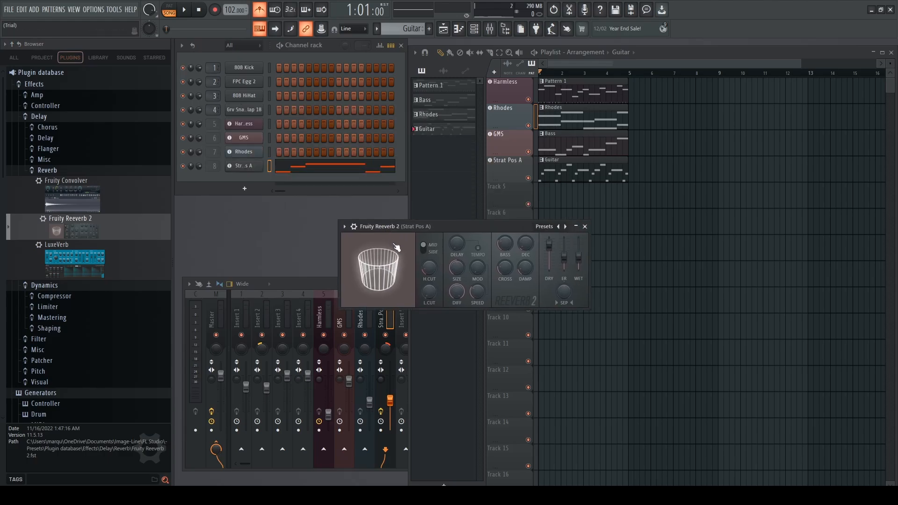
# - Raise the wet level of Fruity Reeverb 2 on the Strat Pos A channel slightly while the song plays
pyautogui.press('space')
pyautogui.moveTo(578, 257); pyautogui.dragTo(578, 252)
pyautogui.press('space')
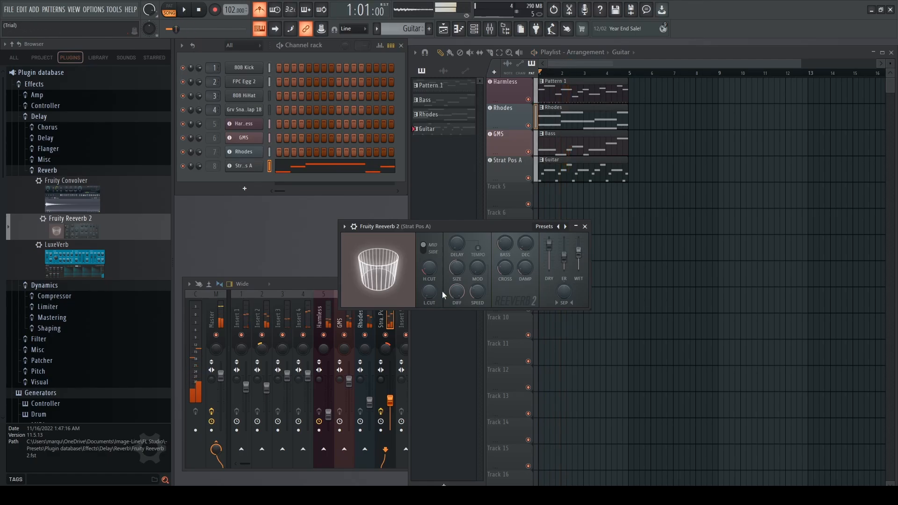
# - Load Fruity Chorus and Fruity Delay 3 from the delay effects onto the Strat Pos A mixer track and audition the song
pyautogui.click(53, 149)
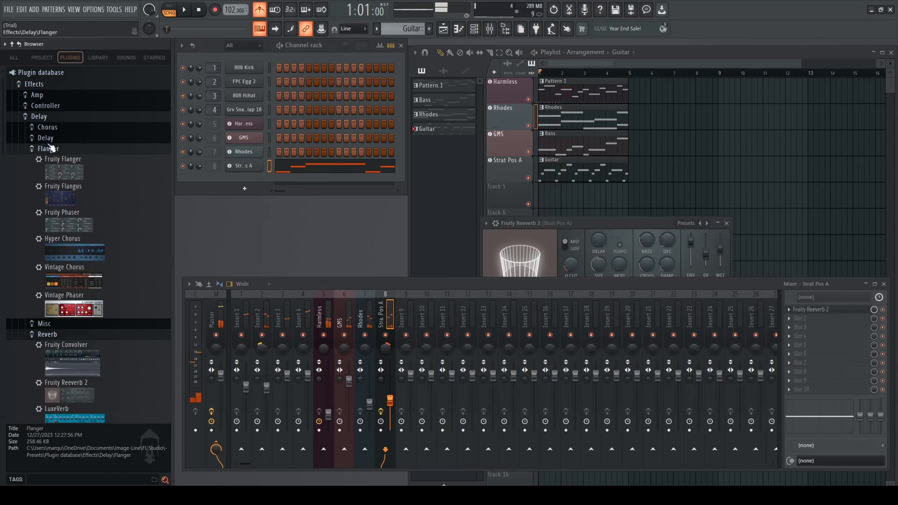
pyautogui.click(48, 127)
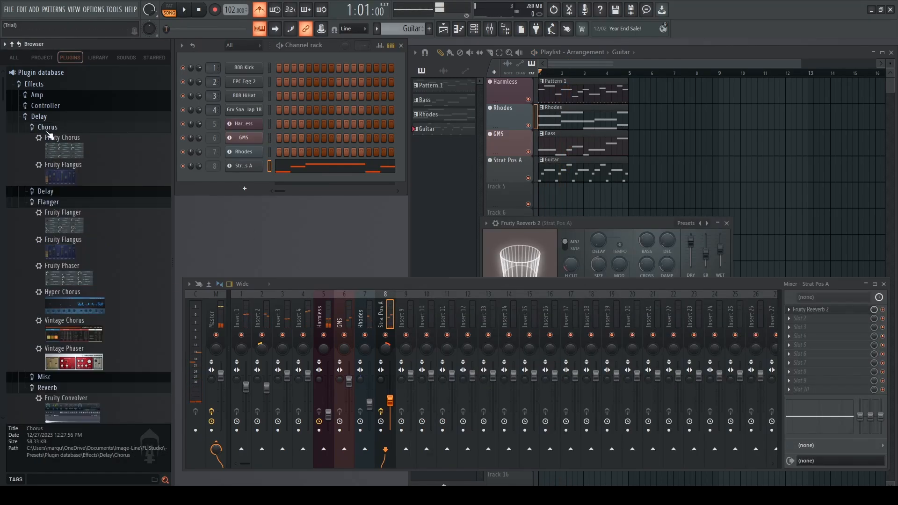
pyautogui.moveTo(66, 138); pyautogui.dragTo(237, 165)
pyautogui.press('space')
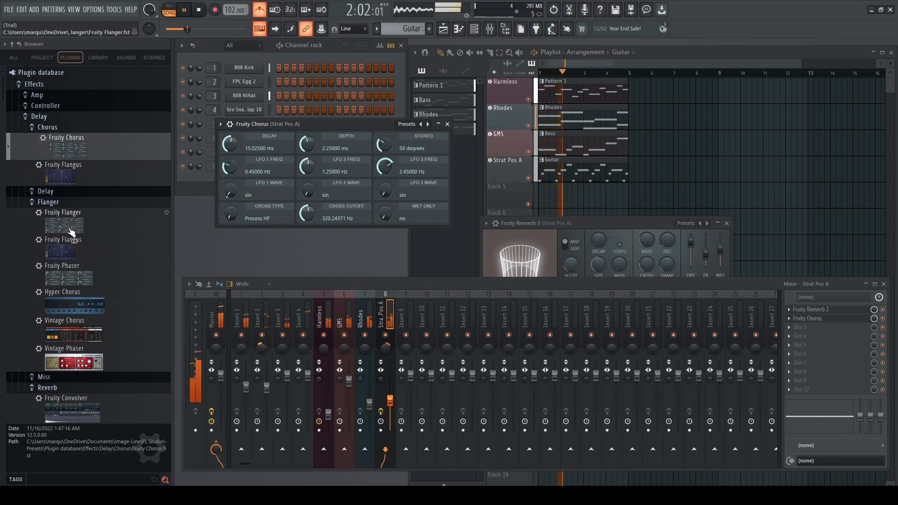
pyautogui.click(56, 191)
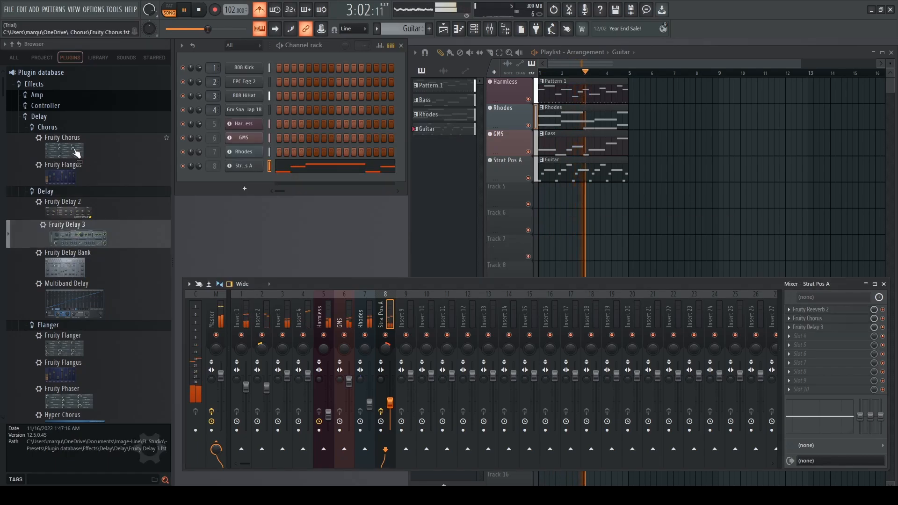
pyautogui.press('space')
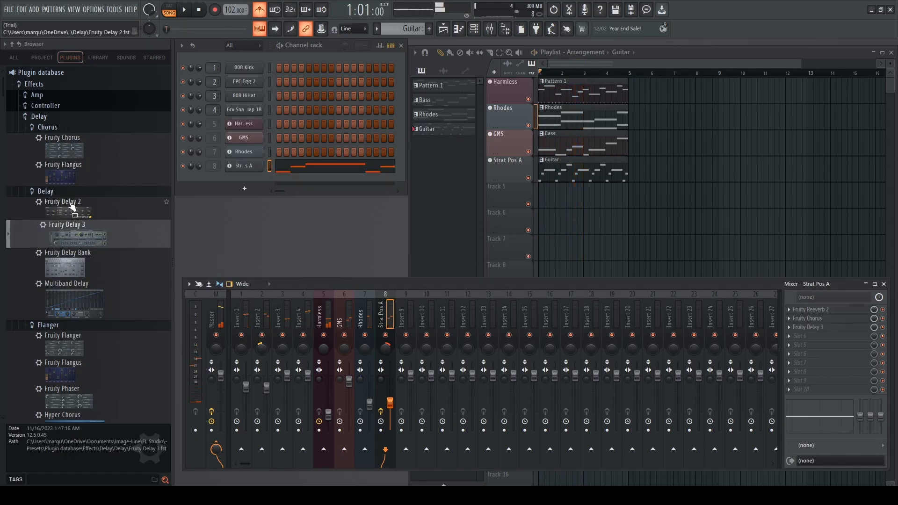
# - Load Fruity Reeverb 2 onto the Harmless mixer track and lower its wet level slightly during playback
pyautogui.scroll(-10, 80, 347)
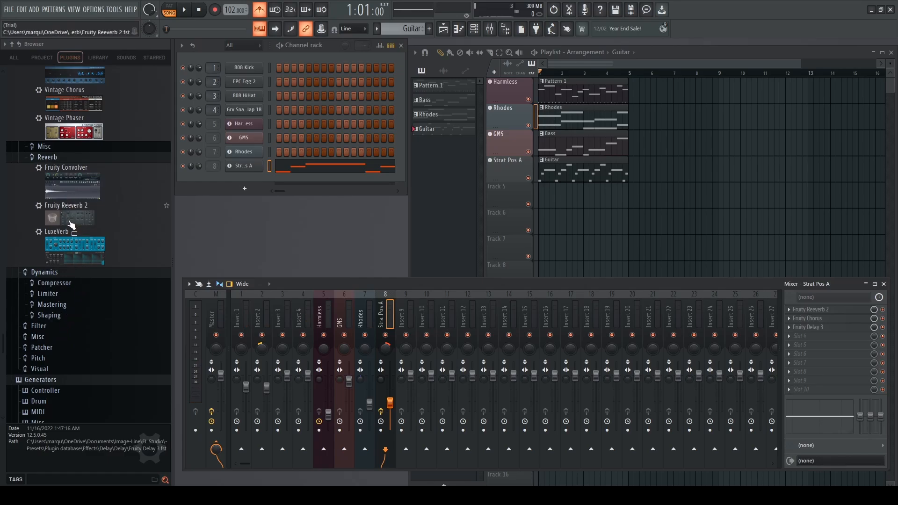
pyautogui.moveTo(72, 226); pyautogui.dragTo(323, 360)
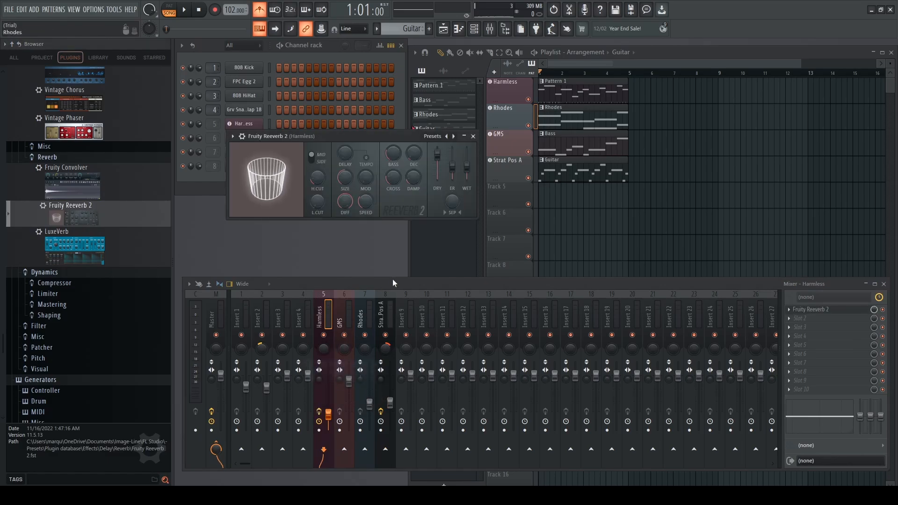
pyautogui.press('space')
pyautogui.moveTo(466, 166)
pyautogui.mouseDown()
pyautogui.moveTo(466, 155)
pyautogui.moveTo(467, 170)
pyautogui.mouseUp()
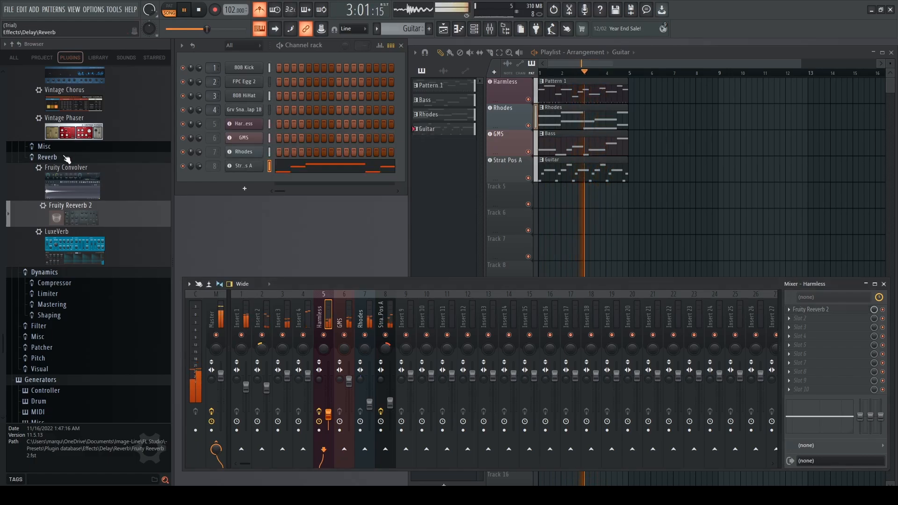
# - Load Fruity Delay 3 onto the Harmless mixer track and start song playback
pyautogui.scroll(10, 67, 160)
pyautogui.press('space')
pyautogui.moveTo(70, 238); pyautogui.dragTo(320, 327)
pyautogui.press('space')
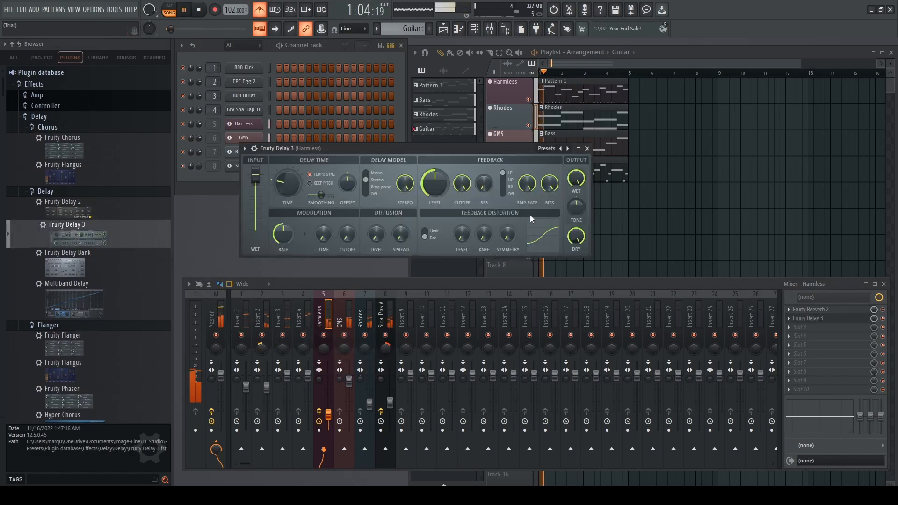
# - Set the Harmless delay's output wet to about 23%, adjust its time, select the Ping pong model, raise the tone and close its window
pyautogui.moveTo(576, 180); pyautogui.dragTo(576, 219)
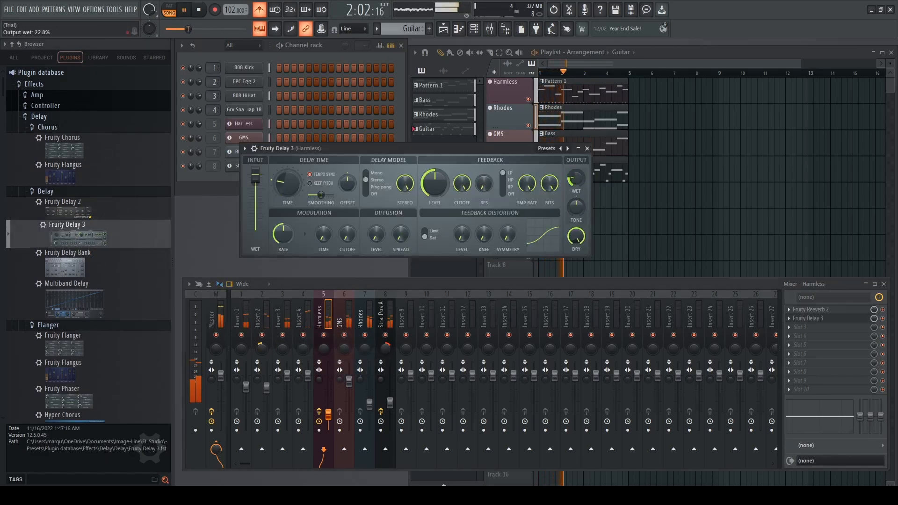
pyautogui.moveTo(287, 183); pyautogui.dragTo(287, 188)
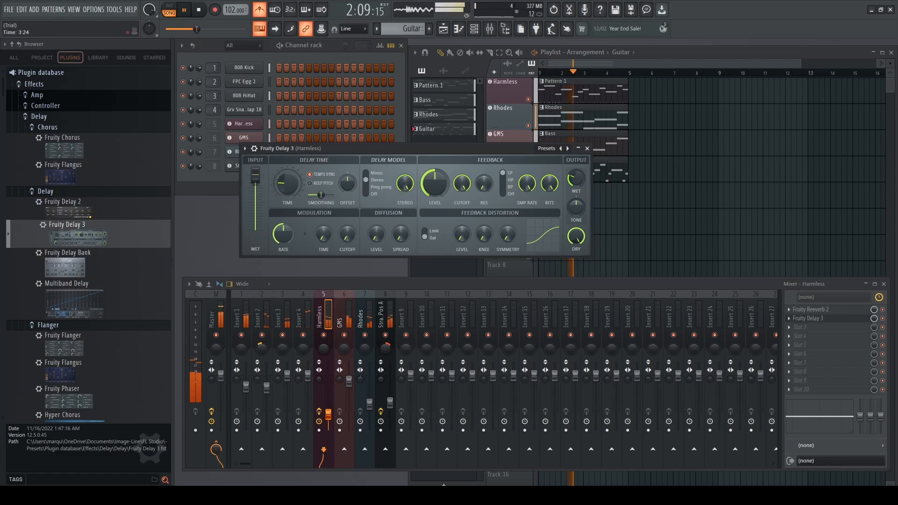
pyautogui.click(368, 187)
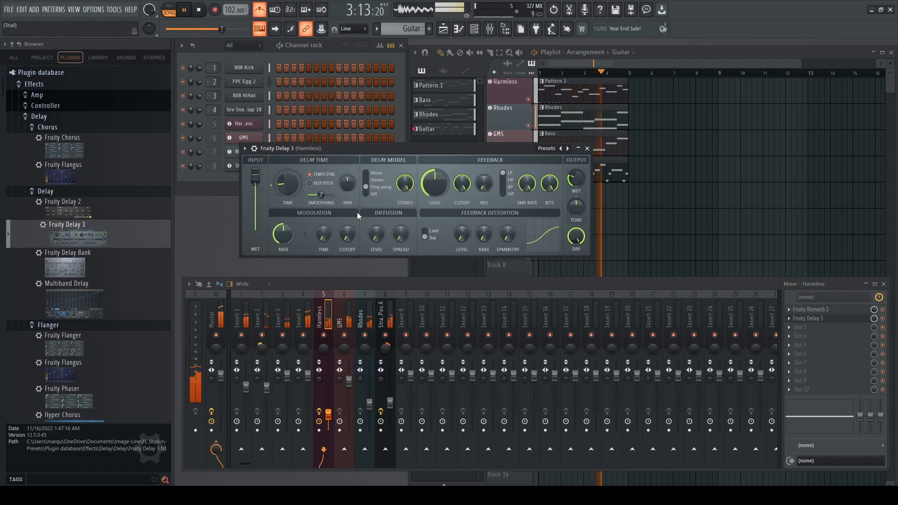
pyautogui.moveTo(576, 208); pyautogui.dragTo(577, 197)
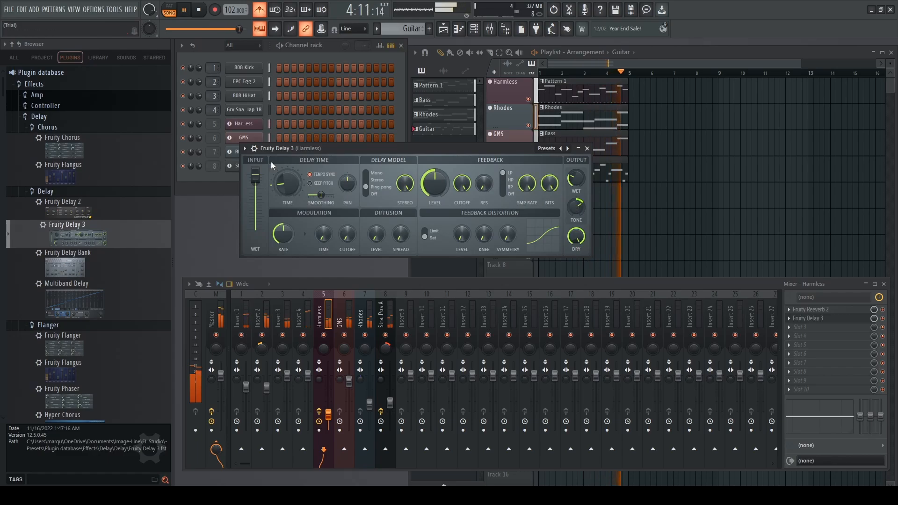
pyautogui.click(588, 149)
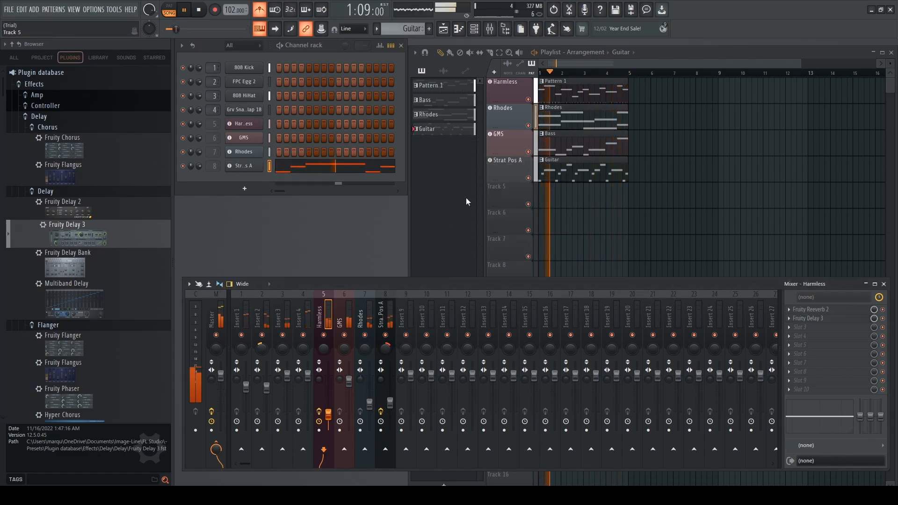
pyautogui.press('space')
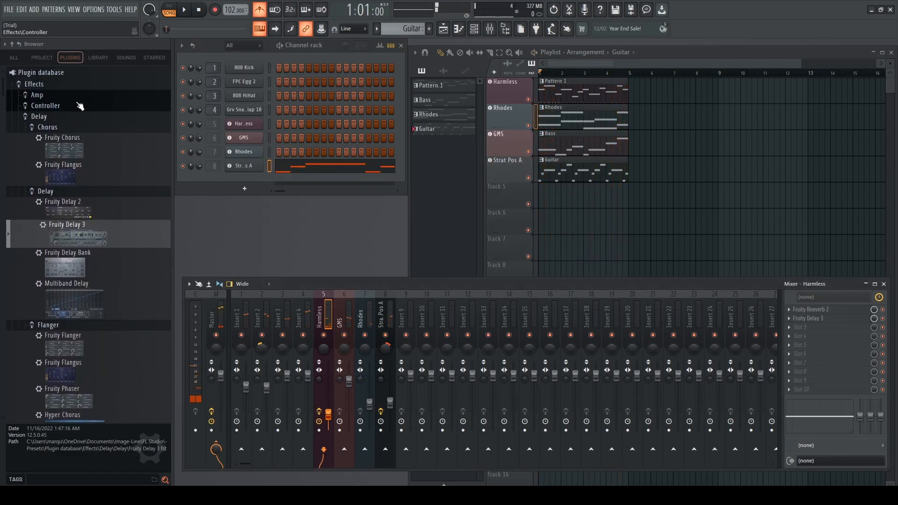
# - Add BBC Symphony Orchestra (64 Bit) from the installed VST generators as a new channel in the channel rack
pyautogui.click(53, 58)
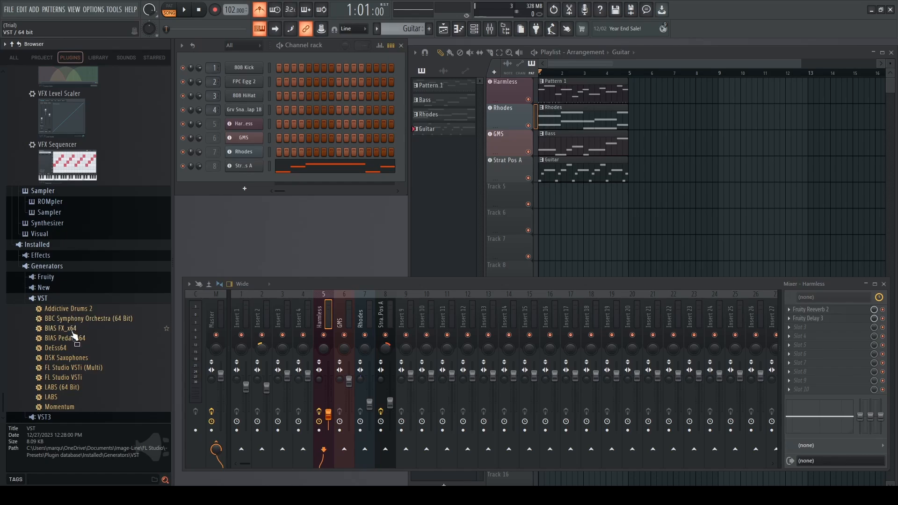
pyautogui.moveTo(73, 335); pyautogui.dragTo(323, 187)
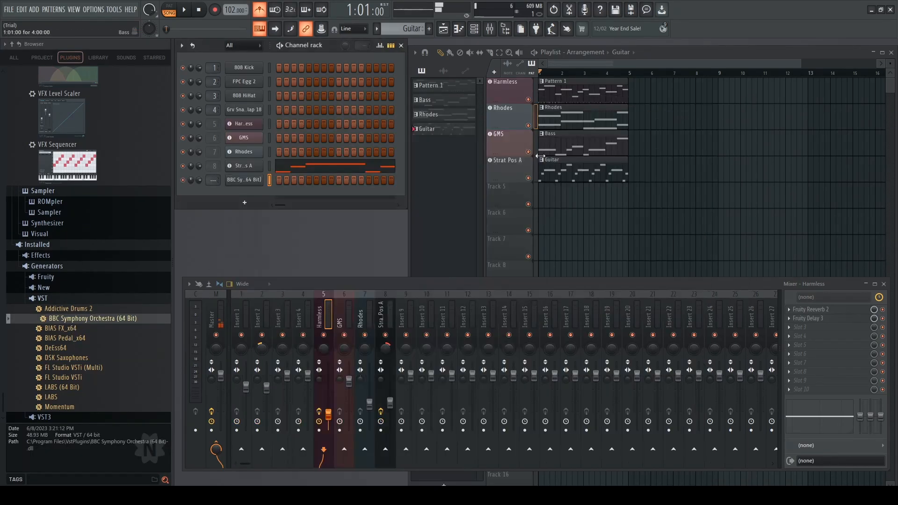
pyautogui.rightClick(301, 257)
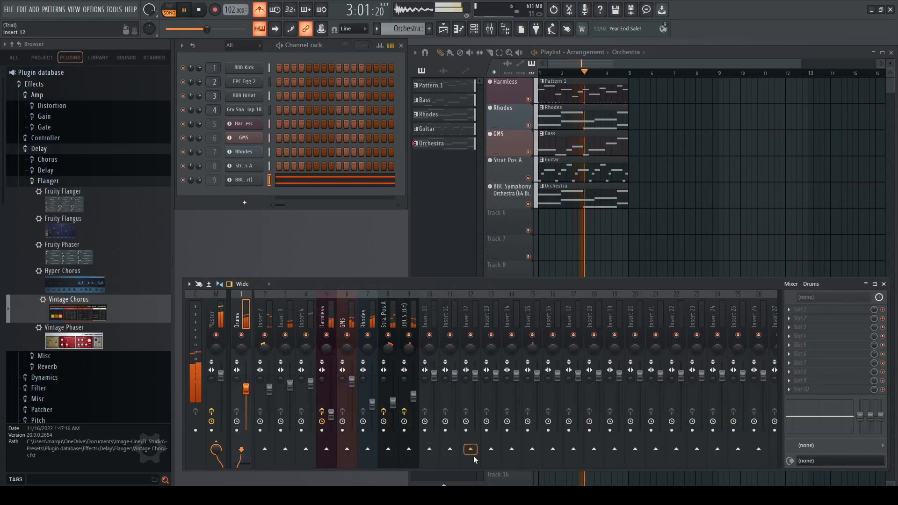
pyautogui.press('space')
pyautogui.rightClick(427, 321)
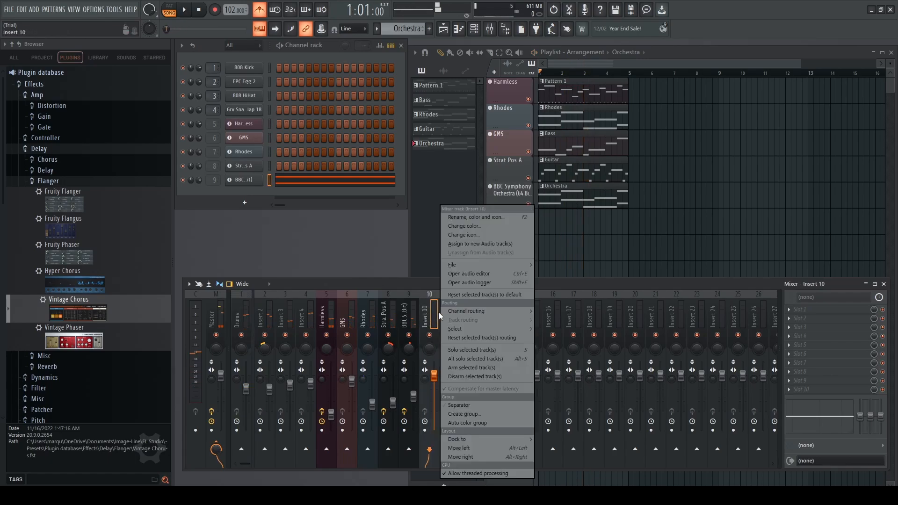
pyautogui.moveTo(504, 314)
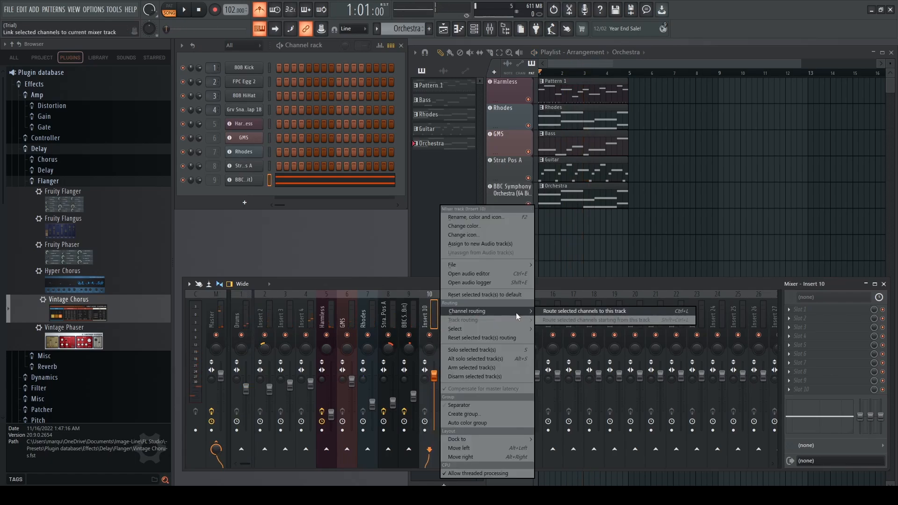
pyautogui.click(245, 320)
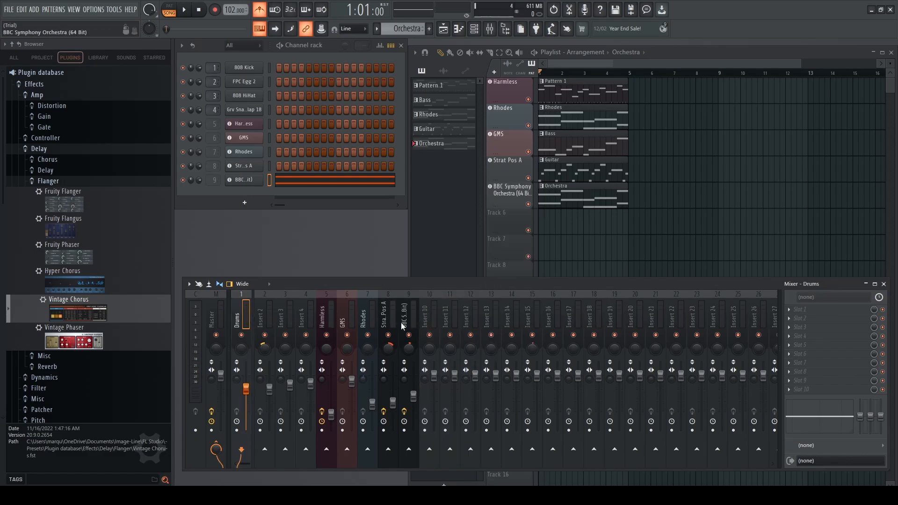
pyautogui.rightClick(403, 326)
pyautogui.click(244, 320)
pyautogui.doubleClick(266, 303)
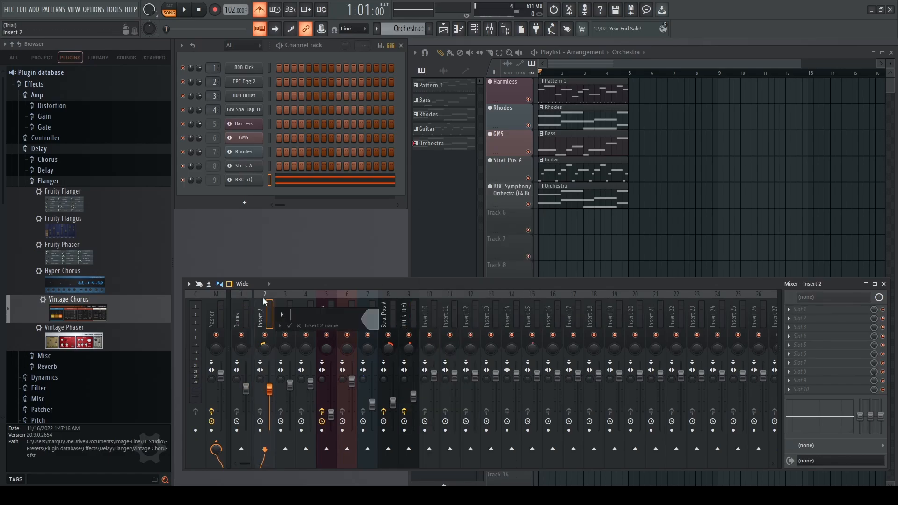
# - Route the Drums, Insert 2, Insert 3 and Insert 4 mixer tracks into Insert 10
pyautogui.click(431, 306)
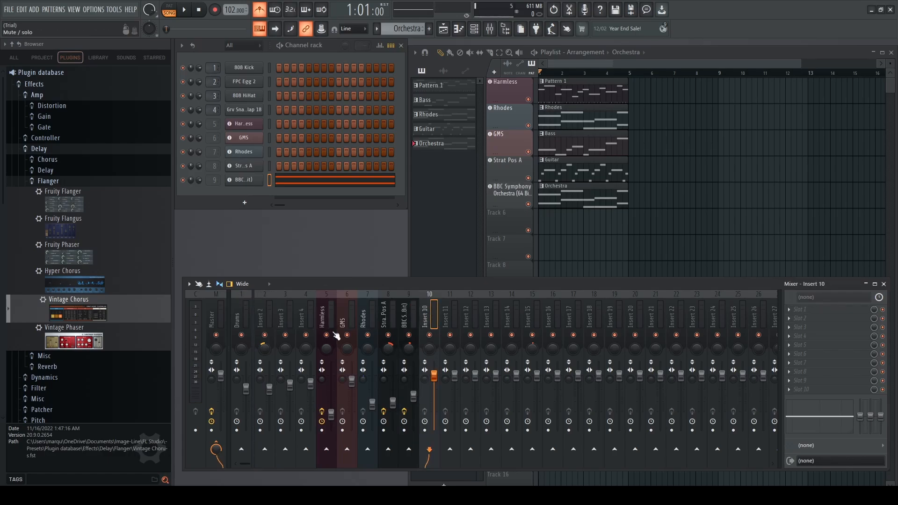
pyautogui.click(265, 449)
pyautogui.click(241, 449)
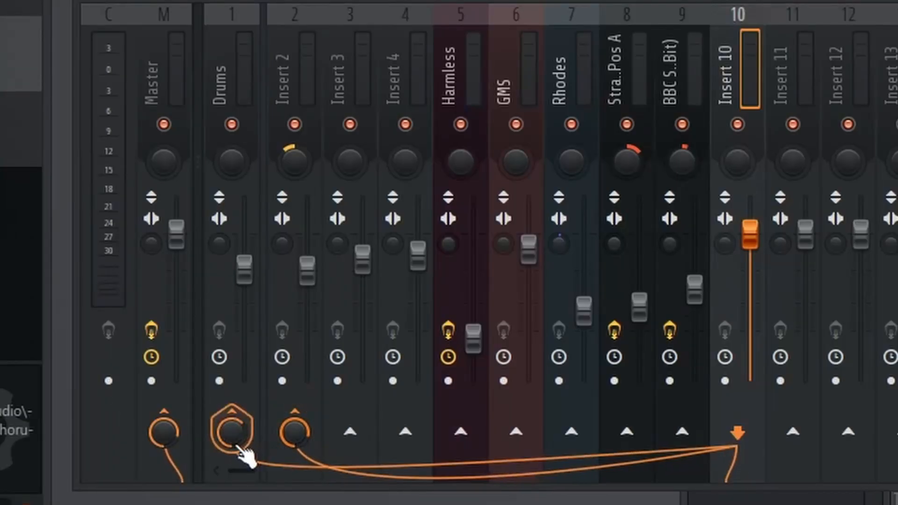
pyautogui.click(285, 449)
pyautogui.click(406, 434)
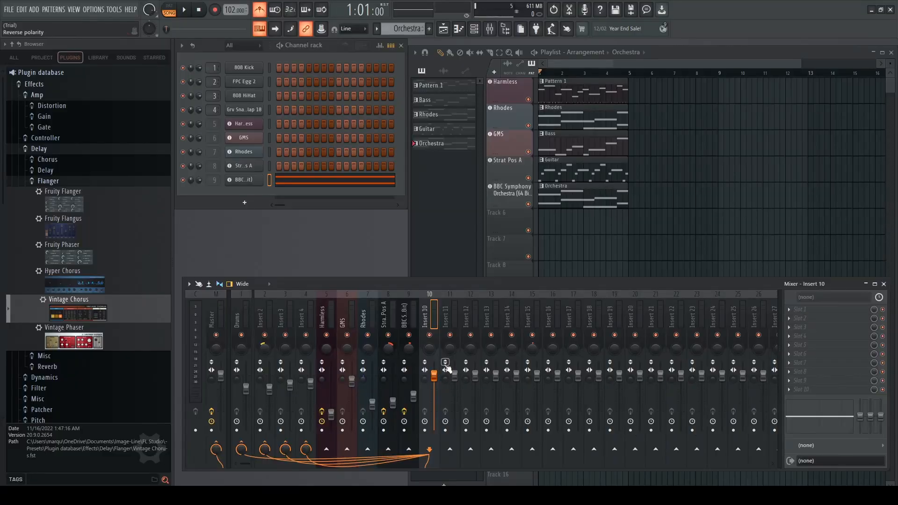
# - Browse the plugin database's Generators and Installed groups and reopen its Effects categories
pyautogui.click(38, 96)
pyautogui.click(34, 87)
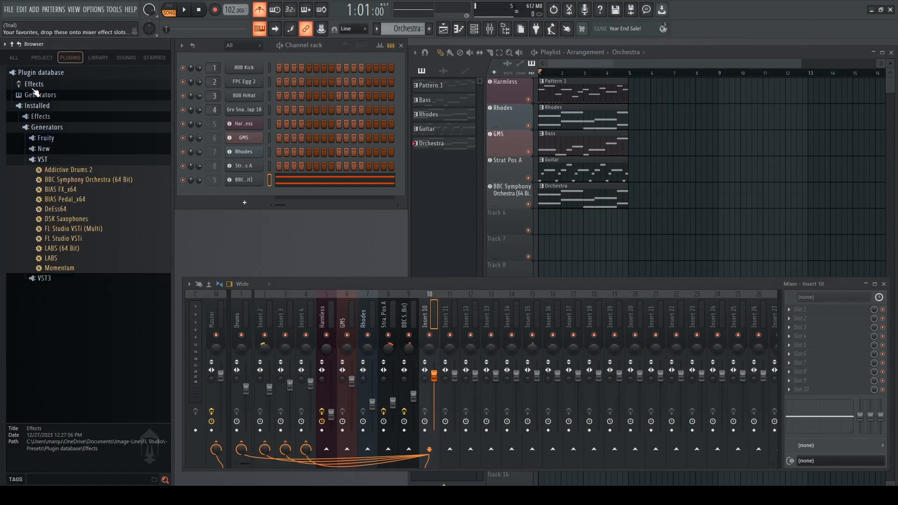
pyautogui.click(42, 107)
pyautogui.click(42, 107)
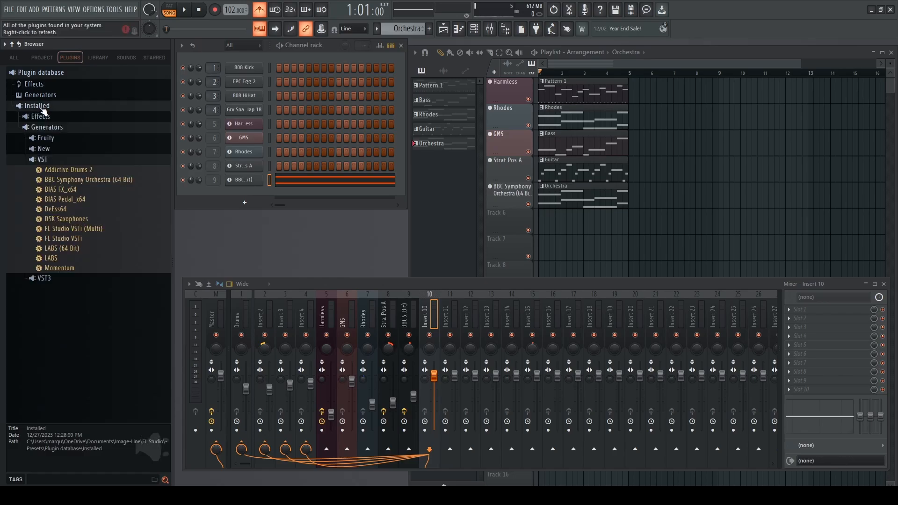
pyautogui.click(45, 117)
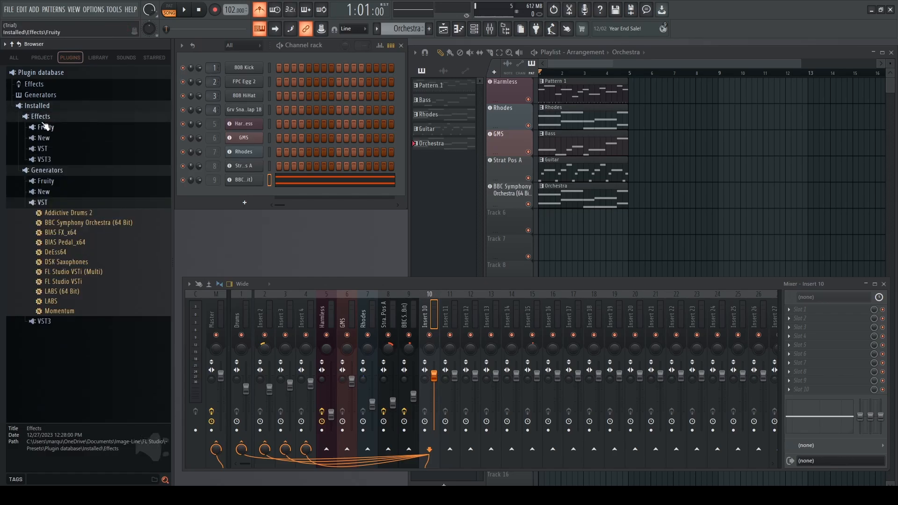
pyautogui.click(40, 117)
pyautogui.click(40, 94)
pyautogui.click(40, 95)
pyautogui.click(34, 85)
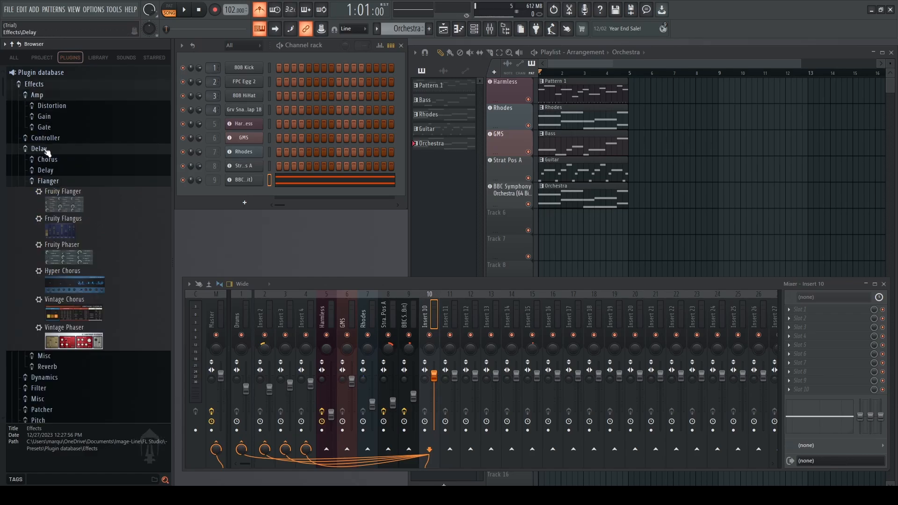
# - Load LuxeVerb from the reverb effects onto Insert 10, move its window aside and set its wet gain to -1.4
pyautogui.click(56, 368)
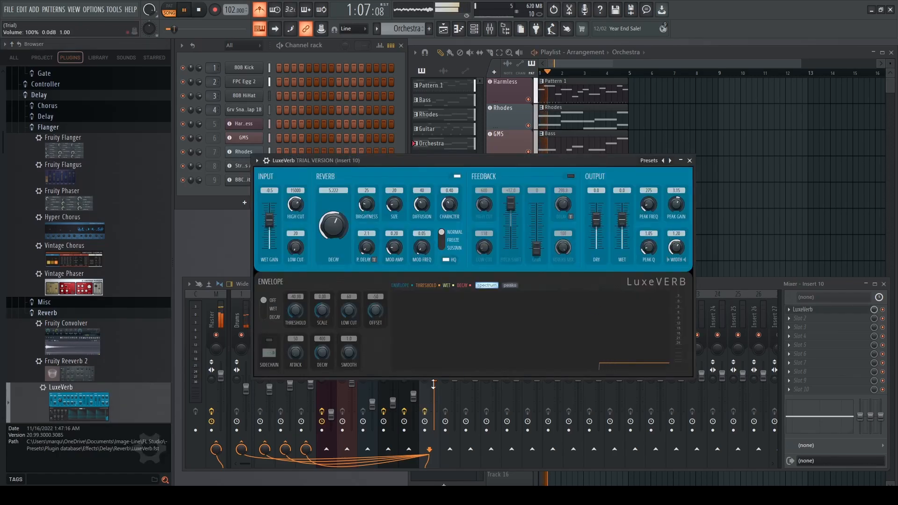
pyautogui.moveTo(330, 176); pyautogui.dragTo(515, 213)
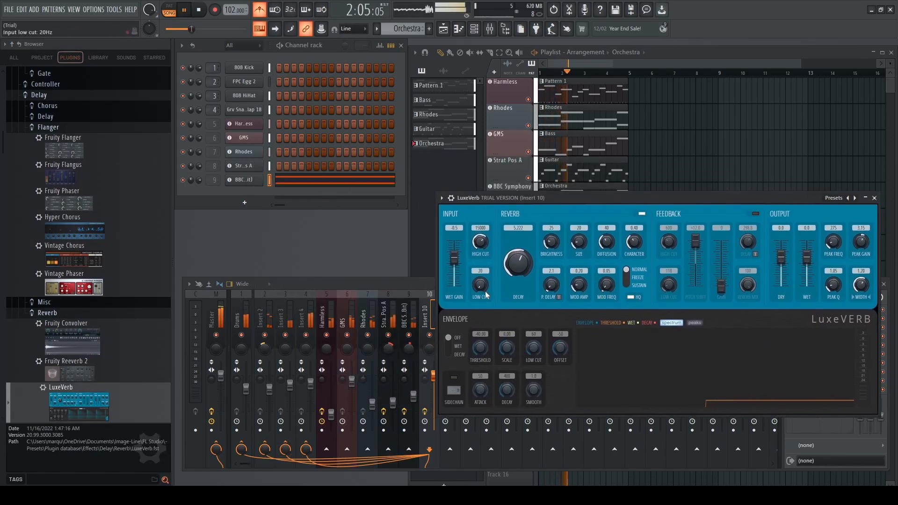
pyautogui.moveTo(454, 258)
pyautogui.mouseDown()
pyautogui.moveTo(454, 241)
pyautogui.moveTo(454, 259)
pyautogui.mouseUp()
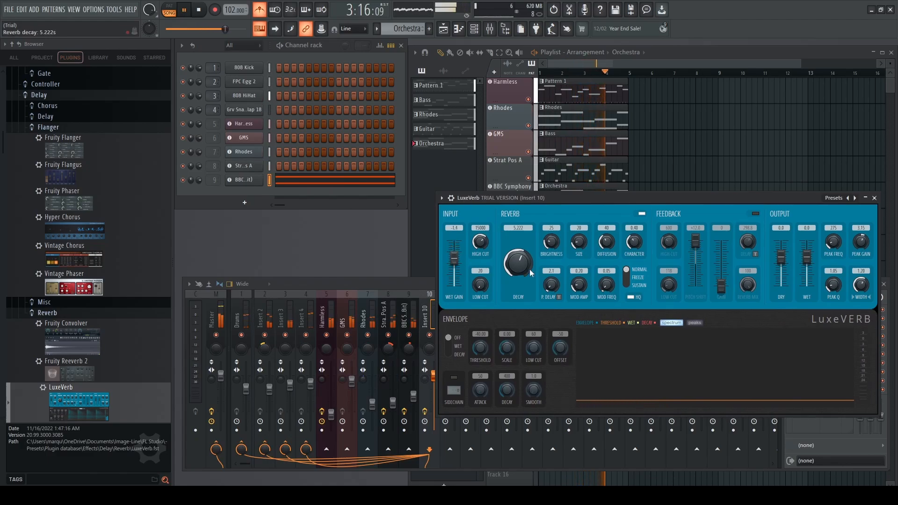
pyautogui.press('space')
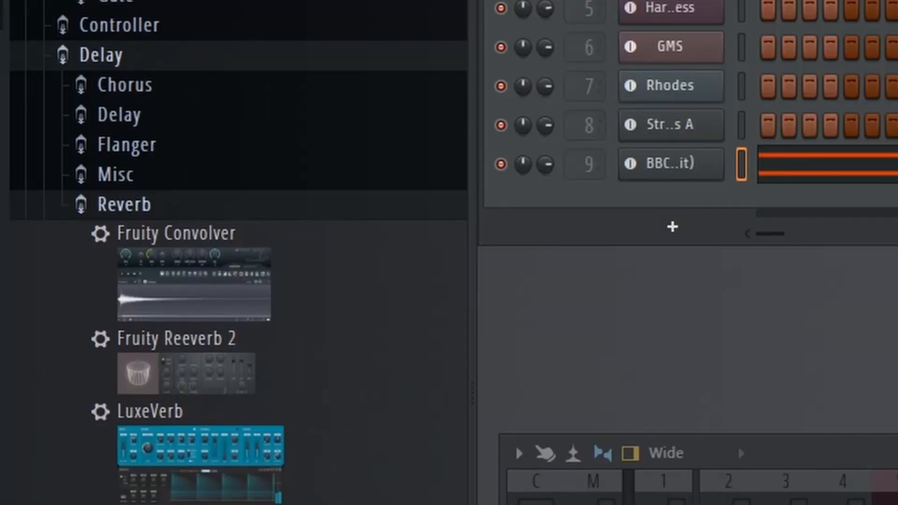
# - Load Soundgoodizer from the mastering effects onto the Master track, compare its modes during playback and set it to mode A
pyautogui.scroll(-5, 86, 323)
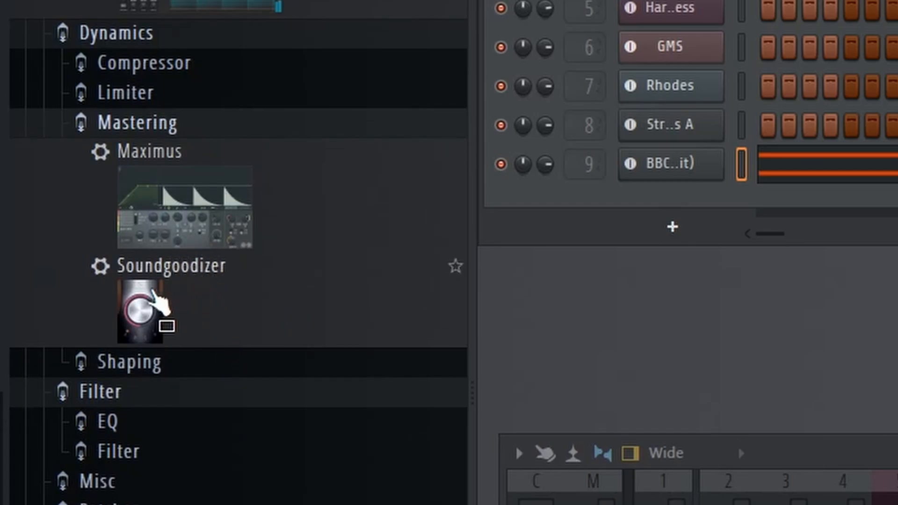
pyautogui.moveTo(159, 303); pyautogui.dragTo(222, 378)
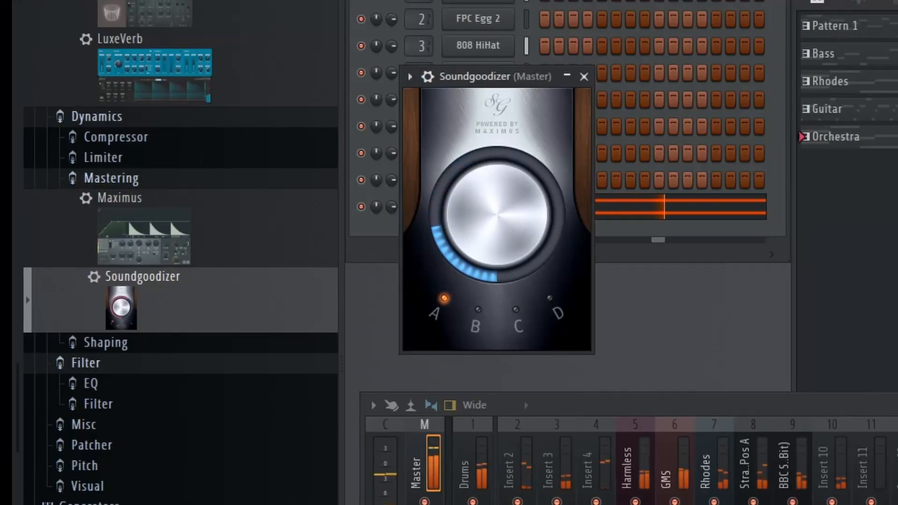
pyautogui.click(528, 327)
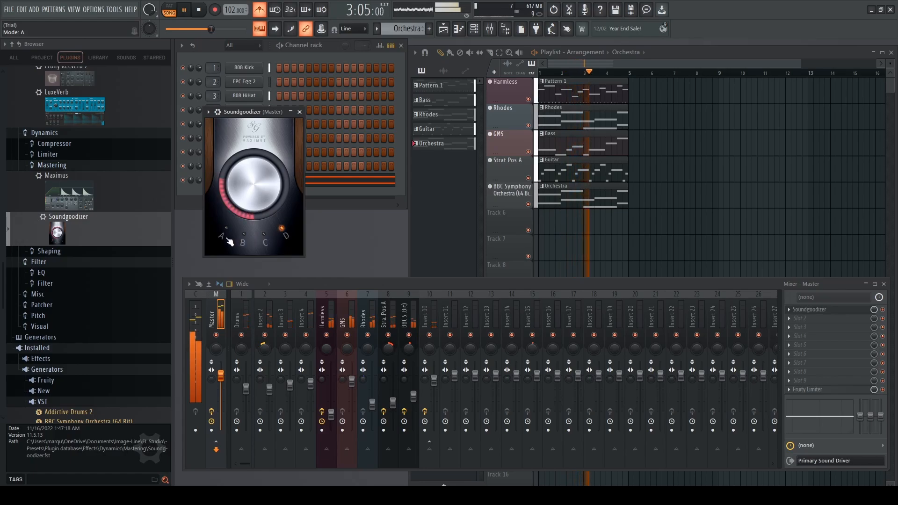
pyautogui.click(229, 236)
pyautogui.press('space')
pyautogui.press('space')
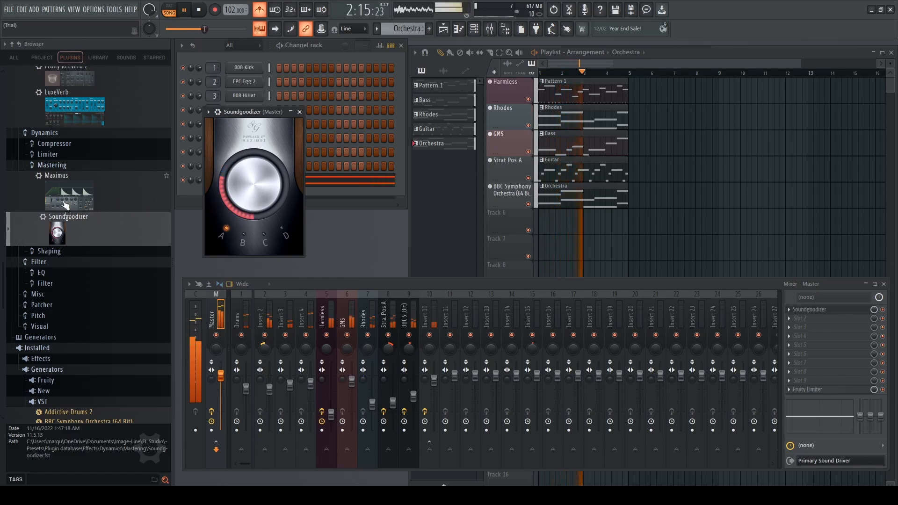
# - Load Maximus onto the Master track and audition the song through it
pyautogui.press('space')
pyautogui.moveTo(59, 202); pyautogui.dragTo(211, 309)
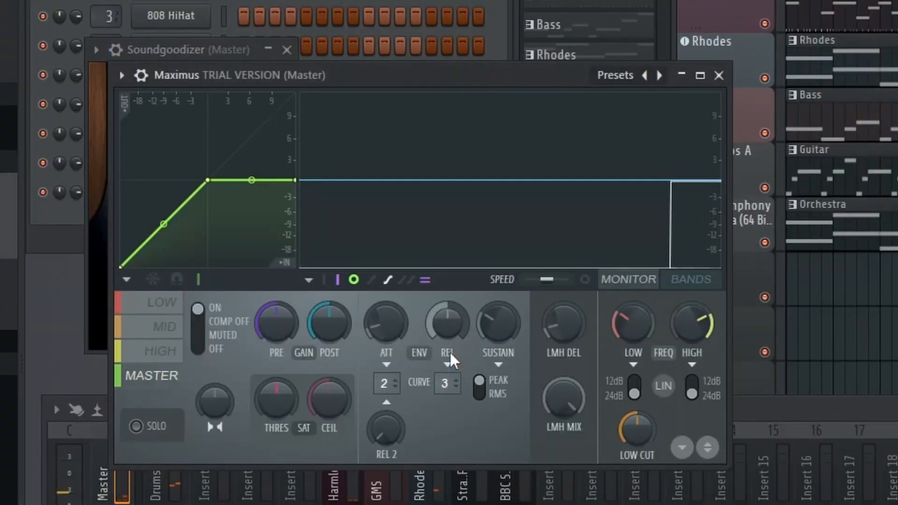
pyautogui.press('space')
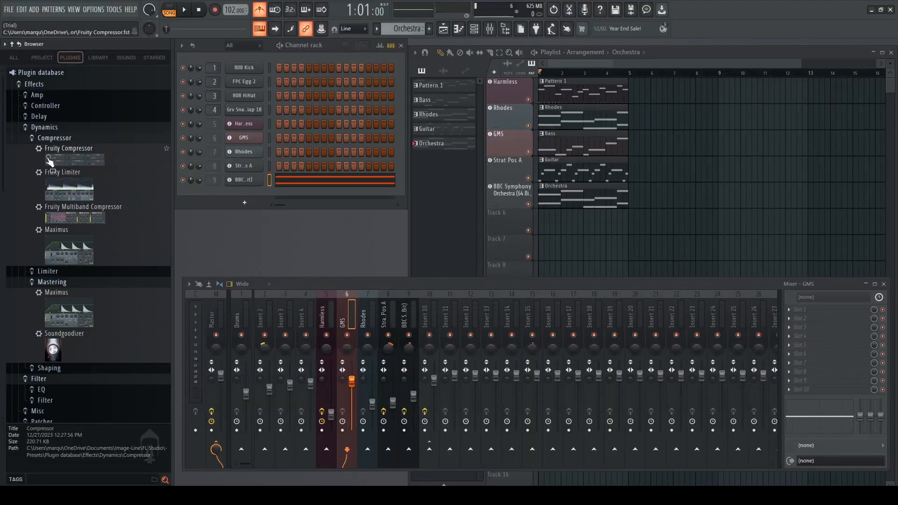
# - Load Fruity Compressor onto the GMS mixer track and look through its detailed settings and plugin options
pyautogui.moveTo(59, 153); pyautogui.dragTo(347, 331)
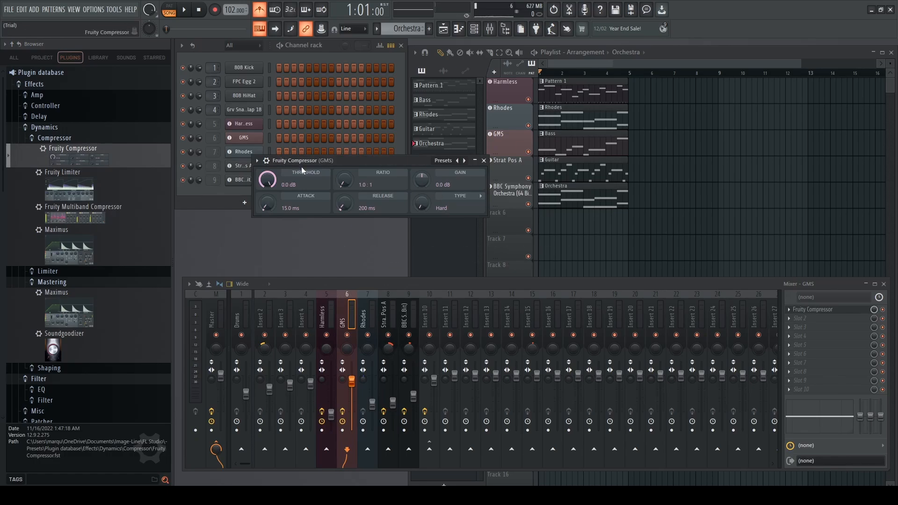
pyautogui.click(267, 161)
pyautogui.click(268, 162)
pyautogui.click(267, 161)
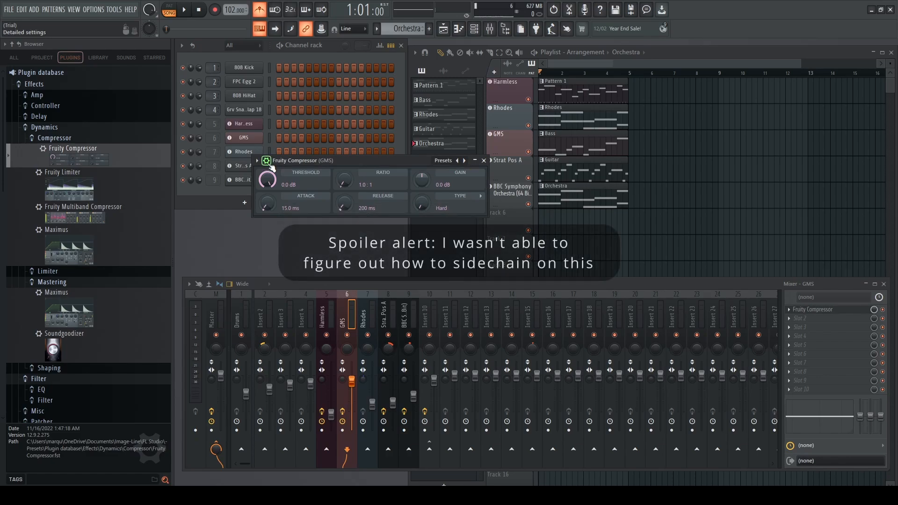
pyautogui.click(257, 163)
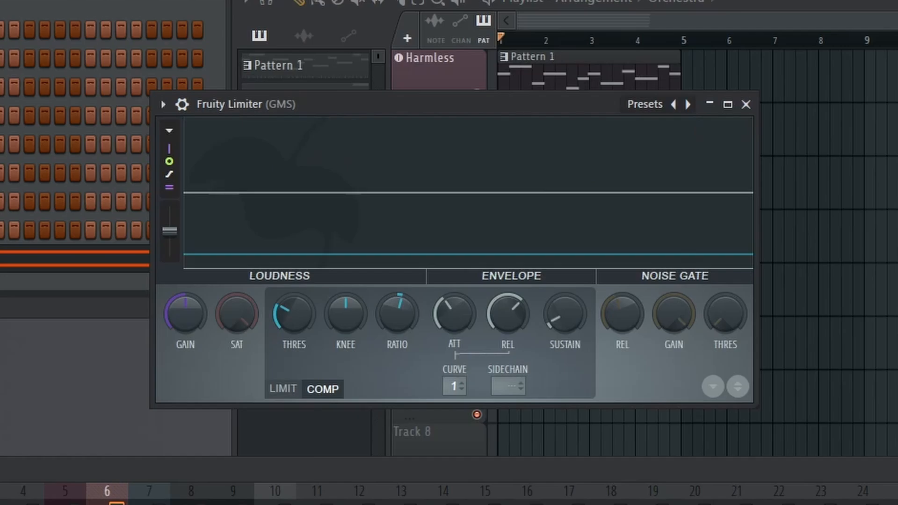
# - Audition the soloed GMS track through Fruity Limiter, restore the other mixer tracks and select the Drums track
pyautogui.press('space')
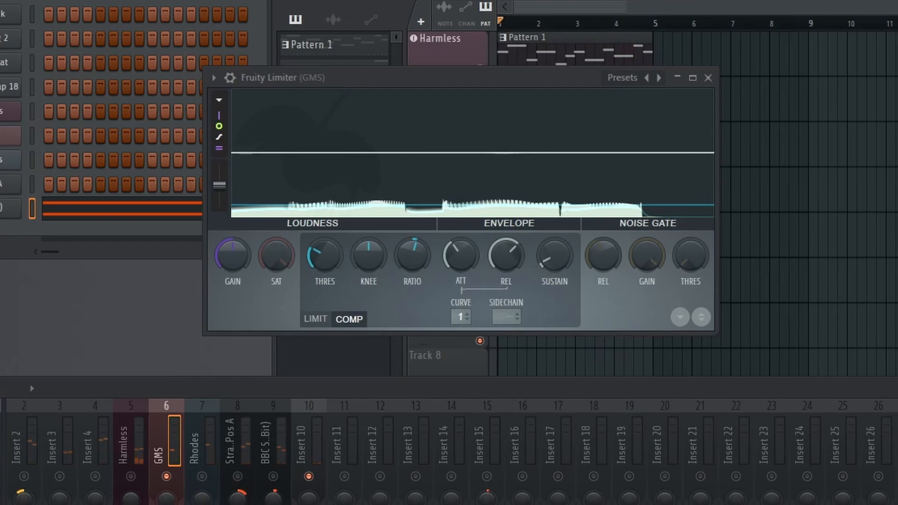
pyautogui.rightClick(19, 445)
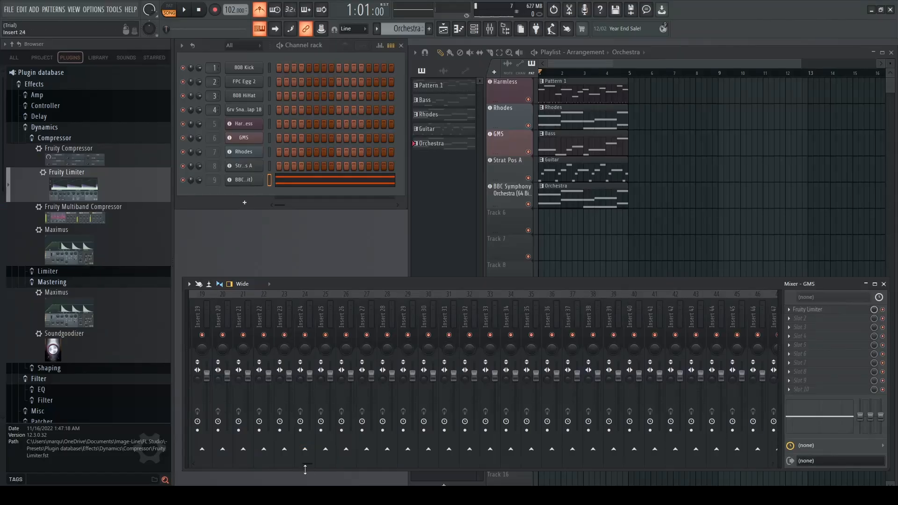
pyautogui.moveTo(305, 465); pyautogui.dragTo(156, 460)
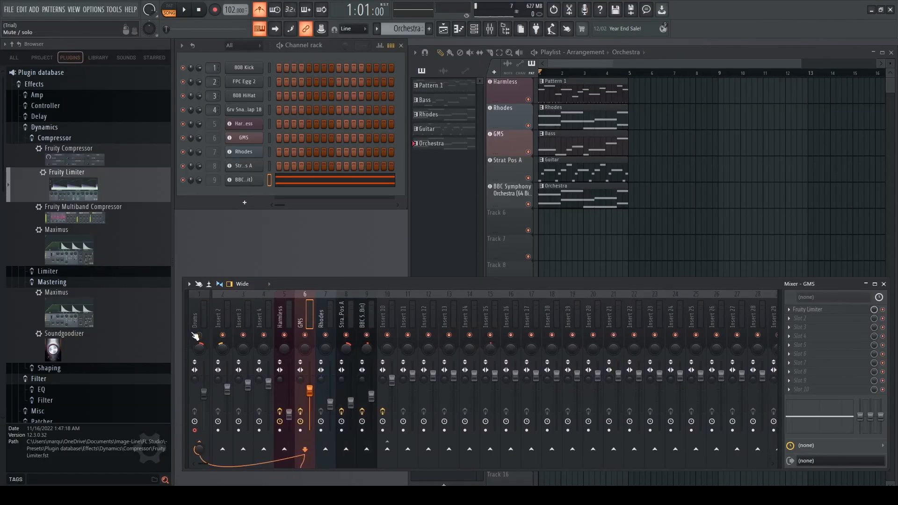
pyautogui.click(193, 330)
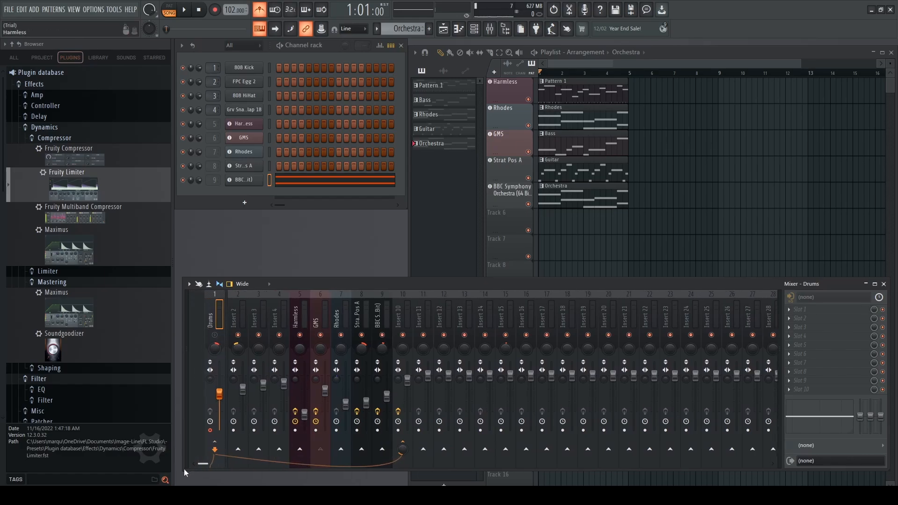
pyautogui.moveTo(184, 469); pyautogui.dragTo(138, 456)
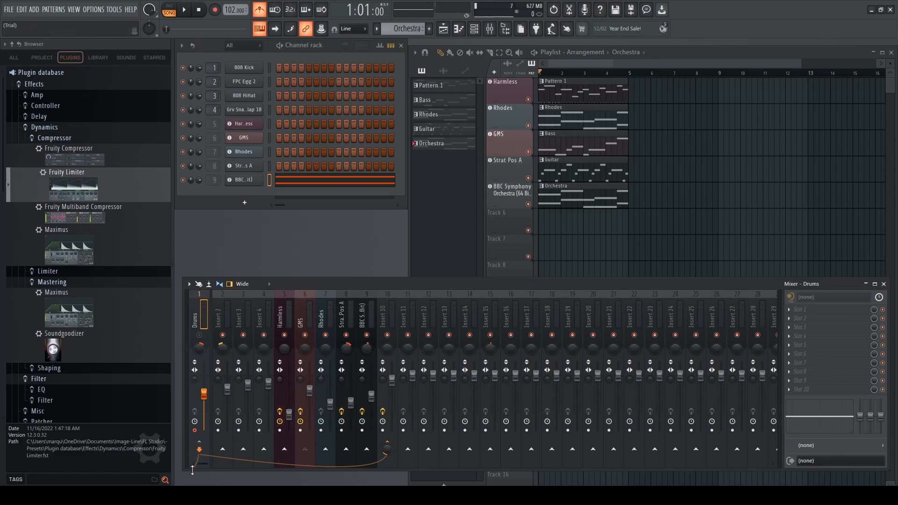
pyautogui.click(186, 283)
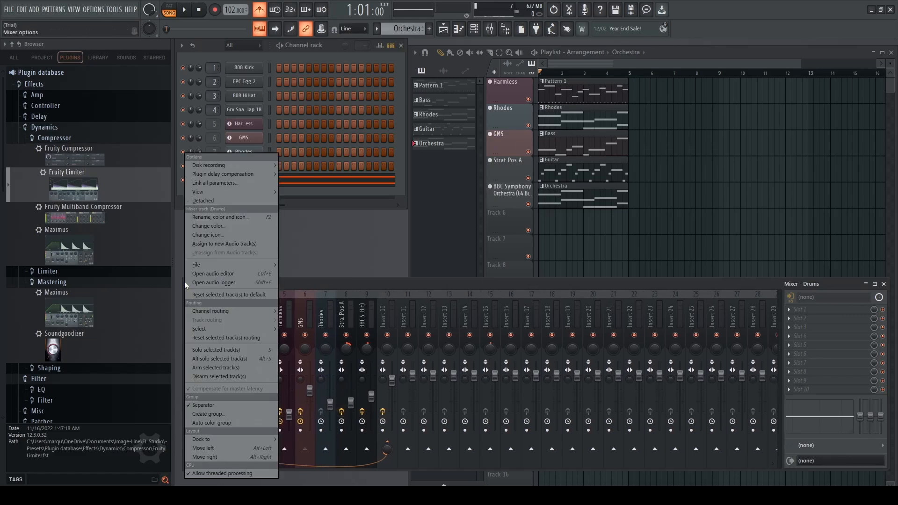
pyautogui.click(156, 371)
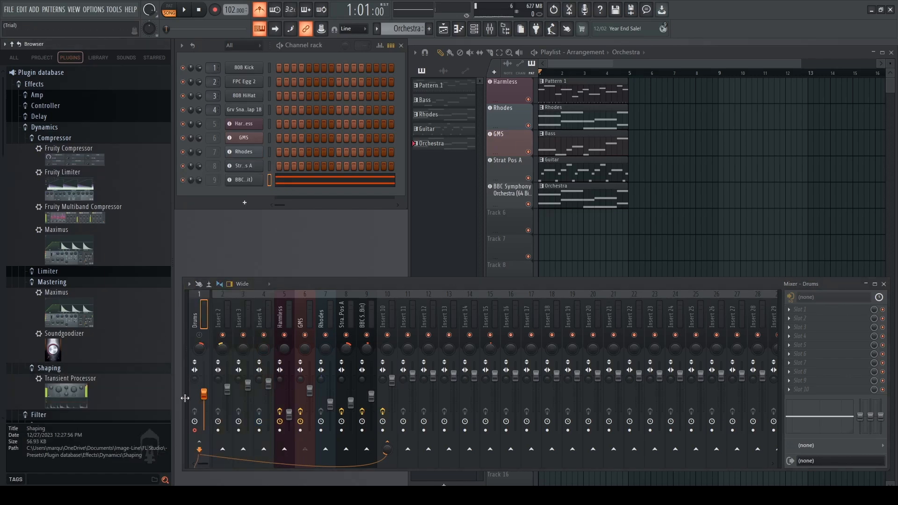
pyautogui.click(186, 413)
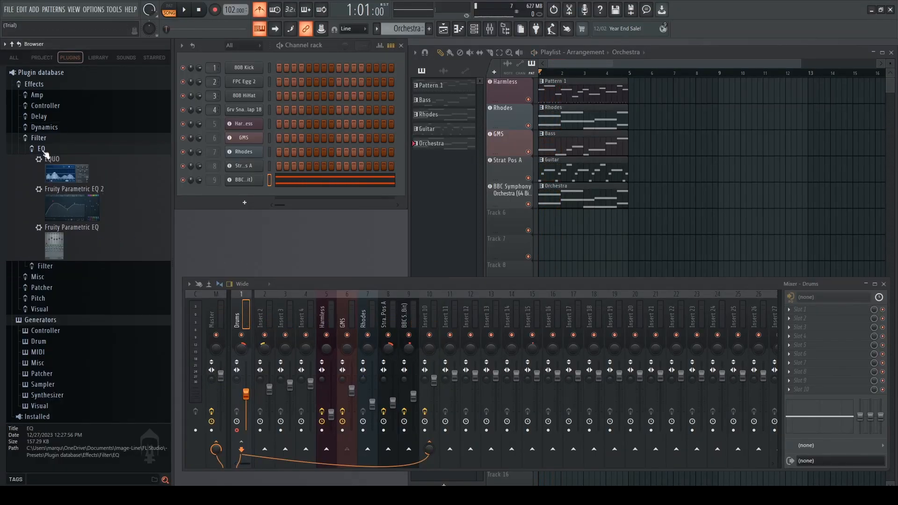
# - Load EQUO from the EQ effects onto the Master track and run its analysis on the song to shape the curve
pyautogui.moveTo(66, 182); pyautogui.dragTo(216, 397)
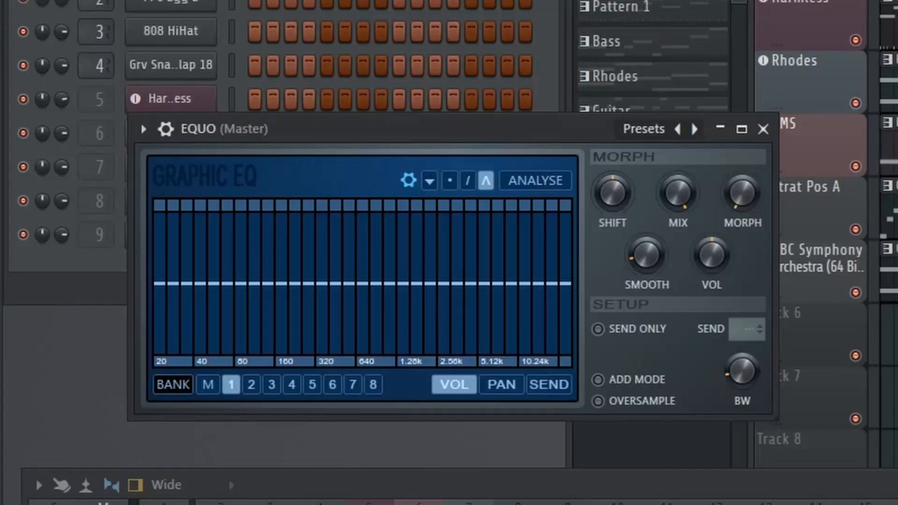
pyautogui.click(552, 187)
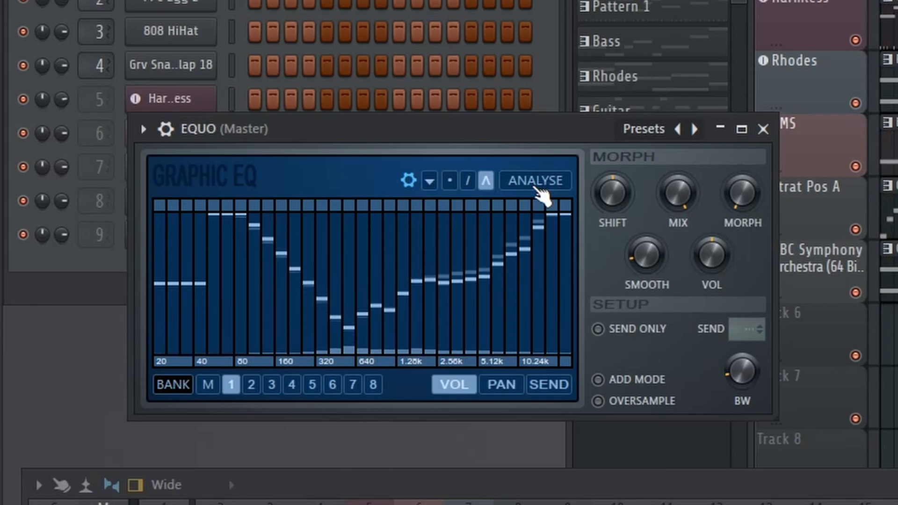
pyautogui.click(535, 187)
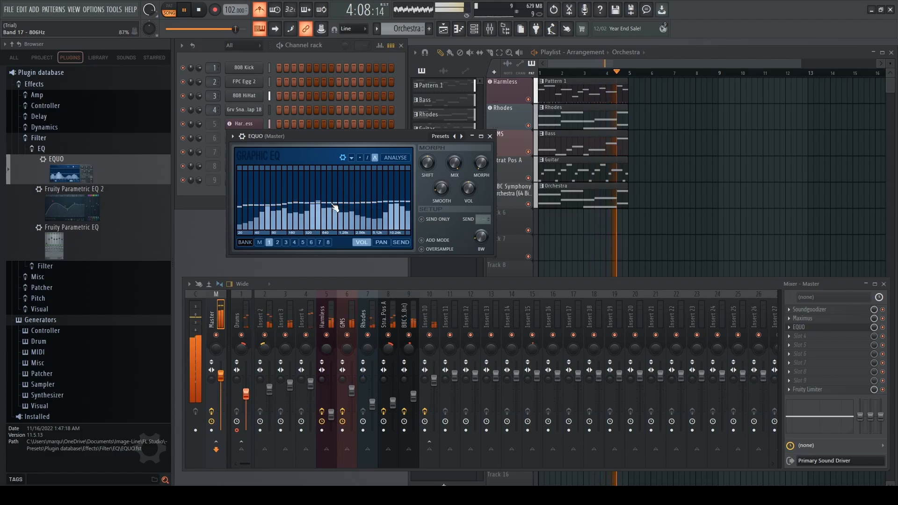
# - Play the song and fine-tune the EQUO bands around 1016 Hz and 10.24 kHz
pyautogui.press('space')
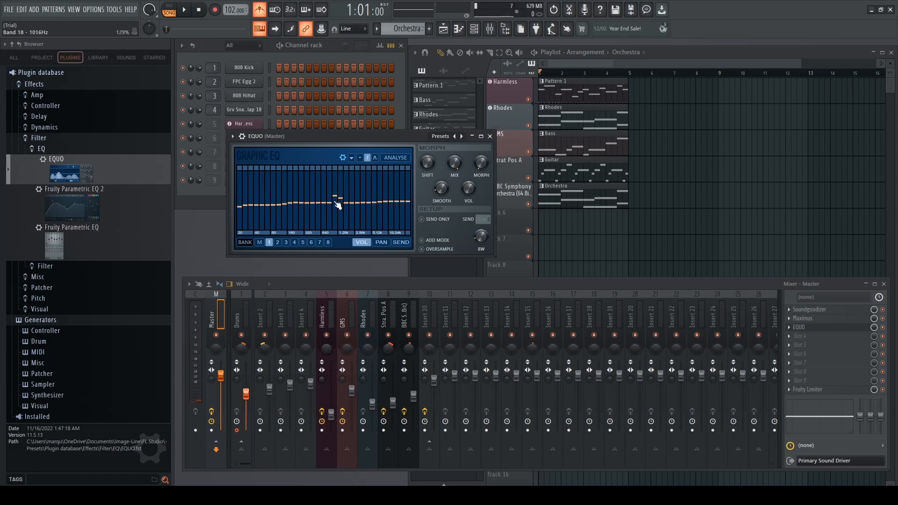
pyautogui.press('space')
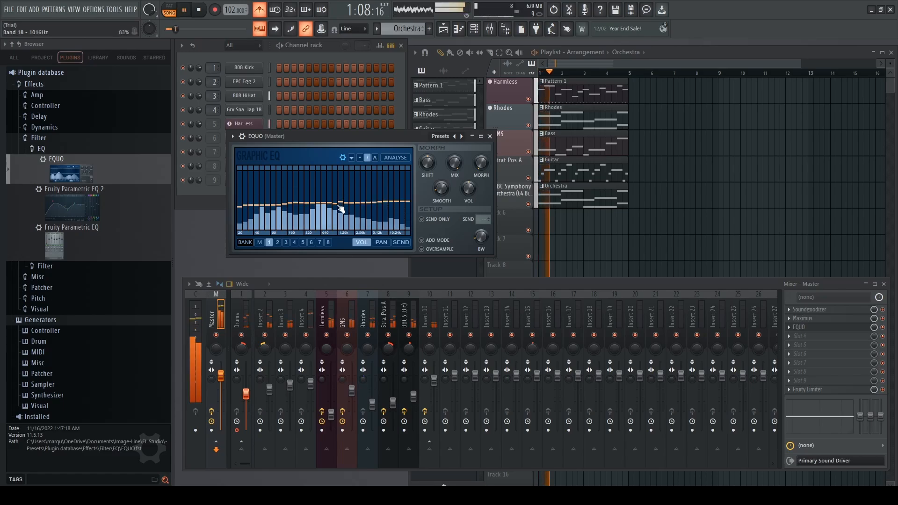
pyautogui.moveTo(398, 203); pyautogui.dragTo(391, 209)
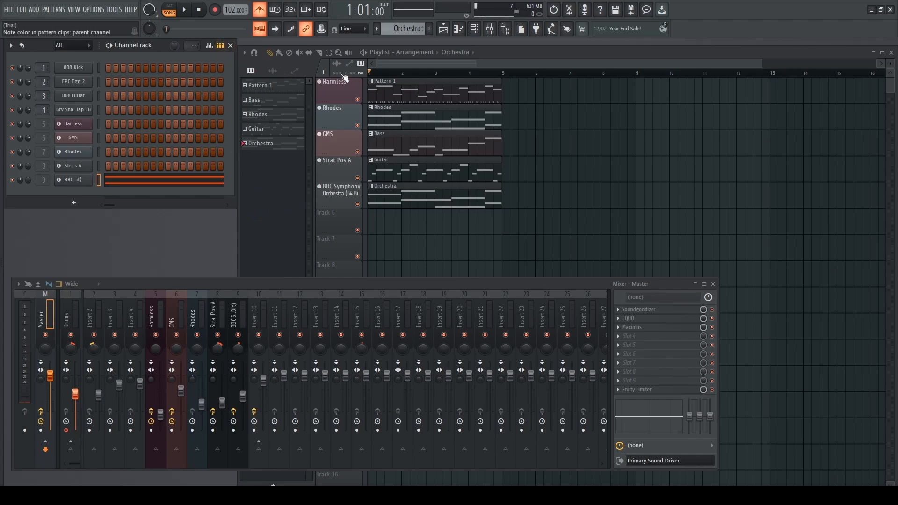
# - Play the full arrangement in song mode to hear the finished mix, and stop playback
pyautogui.click(185, 12)
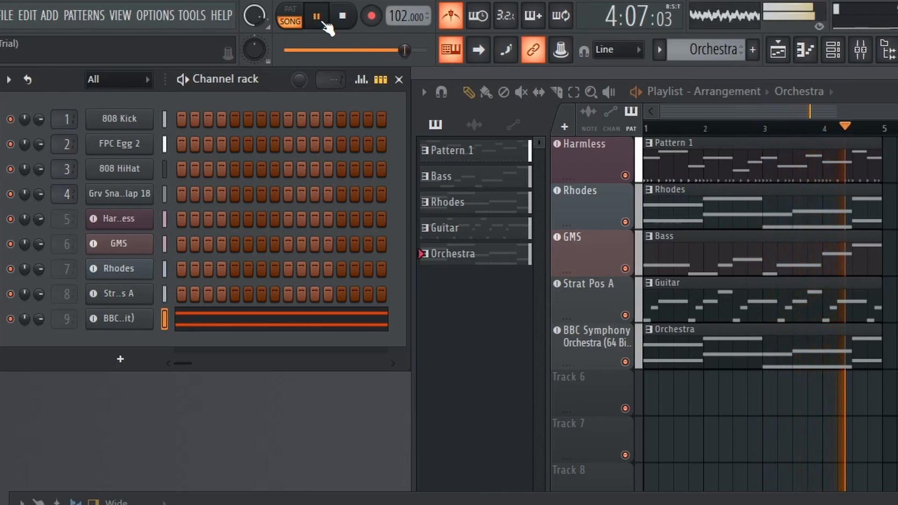
pyautogui.click(347, 16)
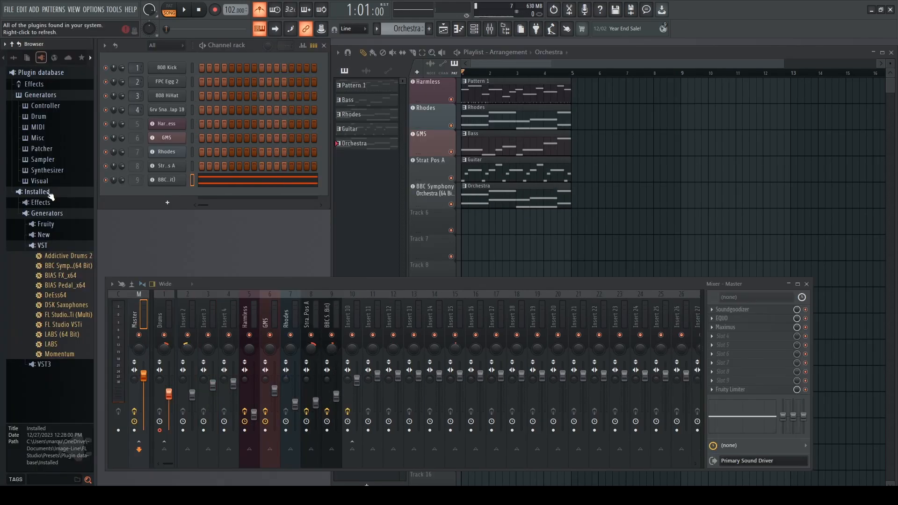
# - Add Fruity Dance from the Visual generators to the channel rack as a new channel
pyautogui.click(49, 193)
pyautogui.click(45, 182)
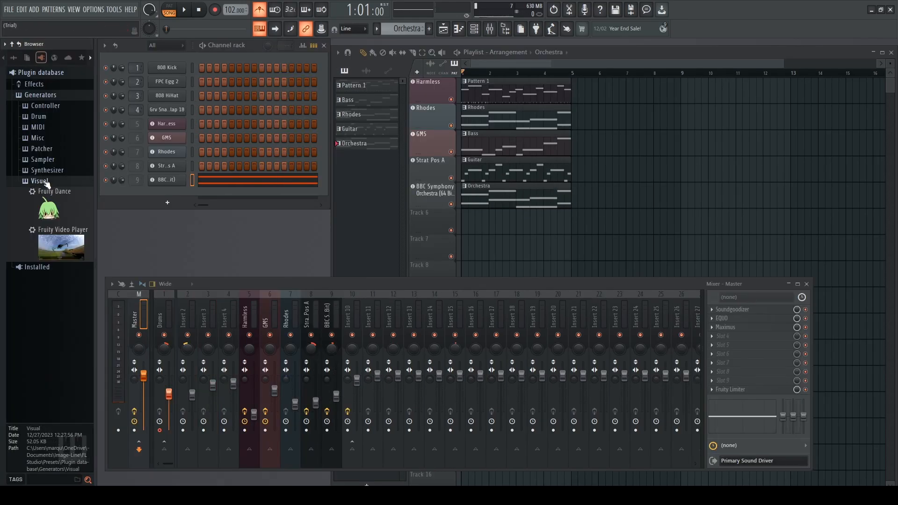
pyautogui.click(54, 213)
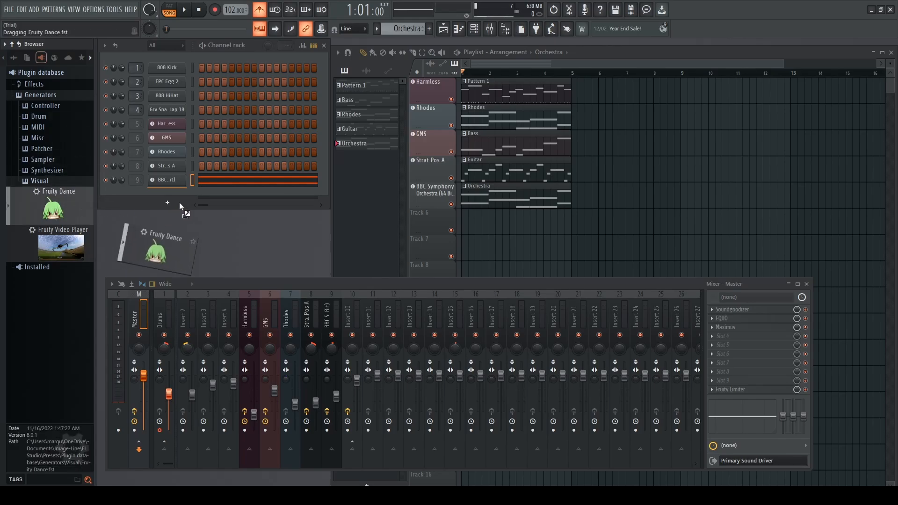
pyautogui.moveTo(180, 205); pyautogui.dragTo(182, 202)
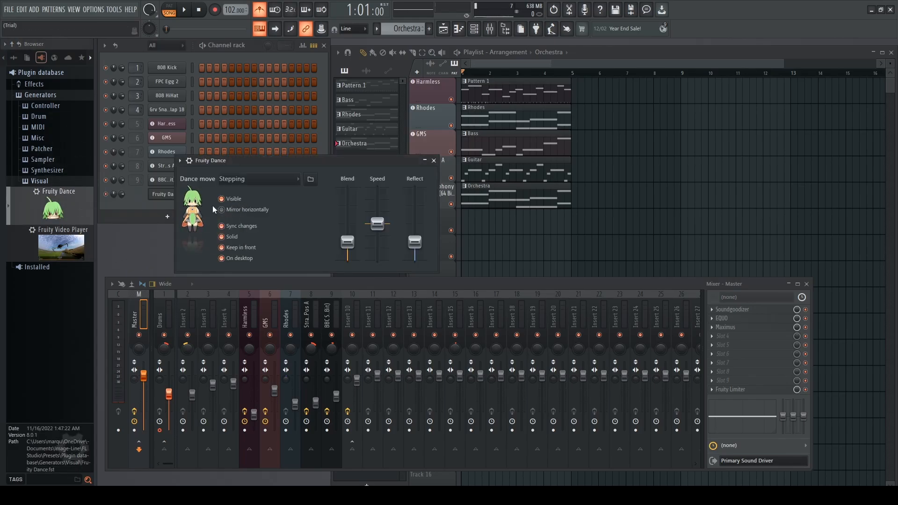
# - Set the Fruity Dance move to Waving and close its settings window
pyautogui.click(248, 179)
pyautogui.click(252, 235)
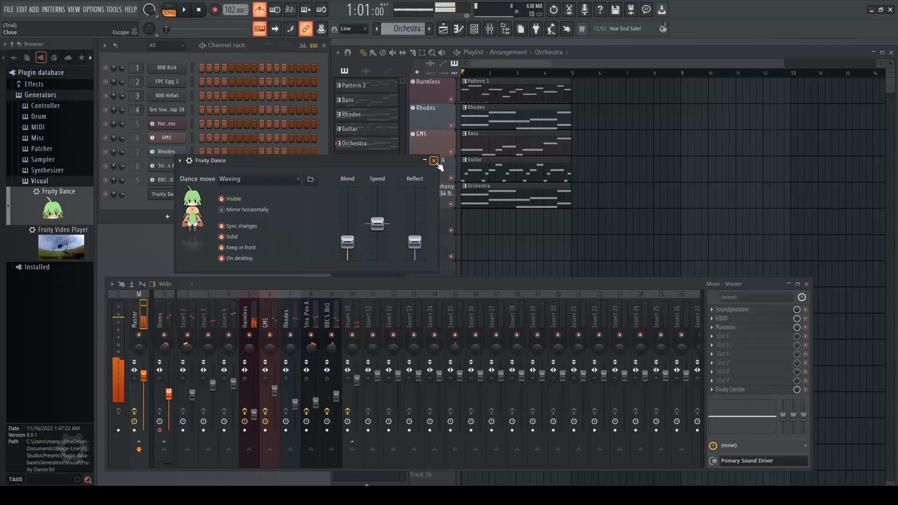
pyautogui.click(435, 162)
# - Play the song several times to watch the dancing character, select the BBC Symphony Orchestra channel and stop playback
pyautogui.moveTo(162, 222)
pyautogui.mouseDown()
pyautogui.moveTo(187, 211)
pyautogui.moveTo(168, 209)
pyautogui.mouseUp()
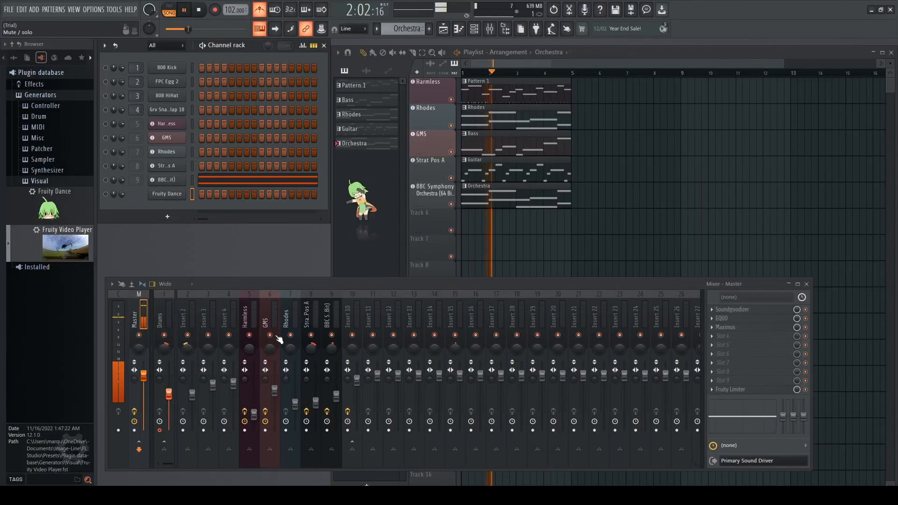
pyautogui.press('space')
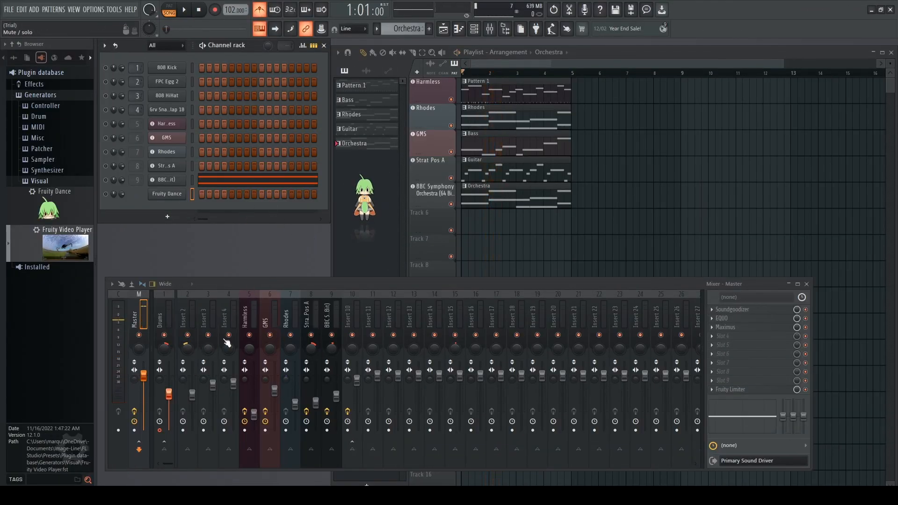
pyautogui.press('space')
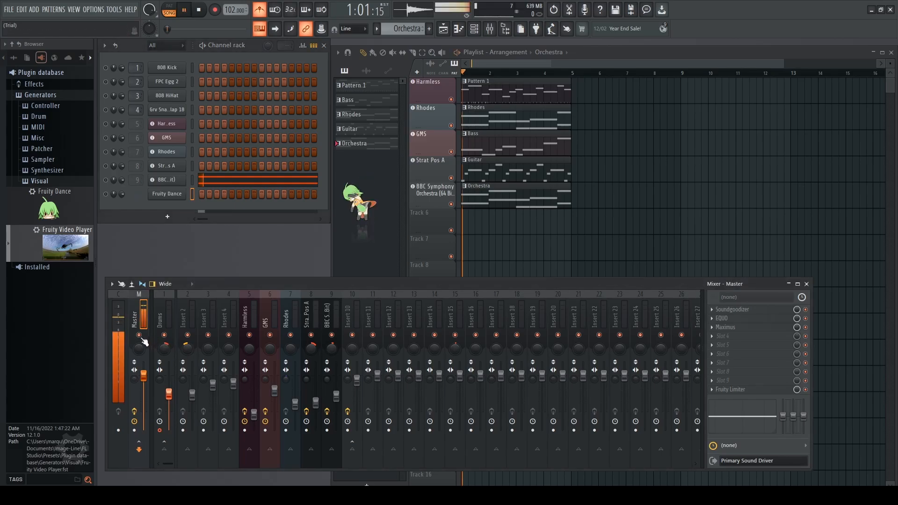
pyautogui.press('space')
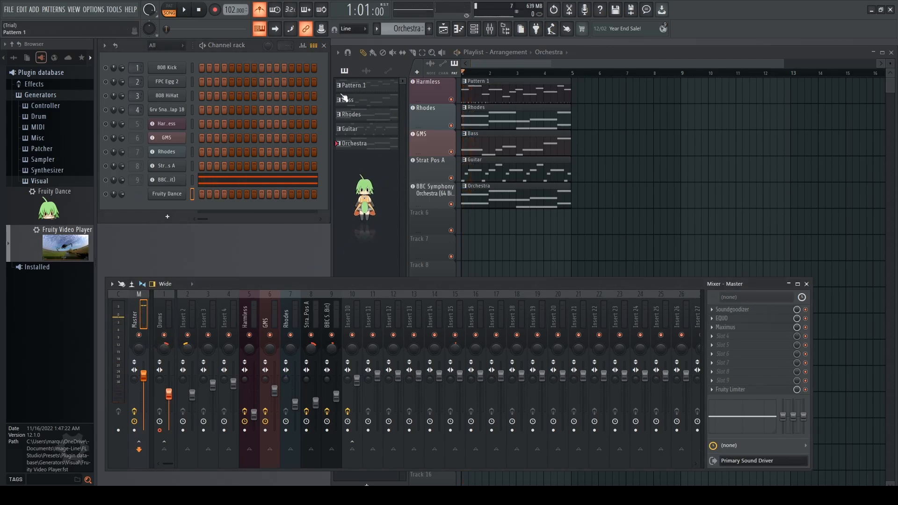
pyautogui.press('space')
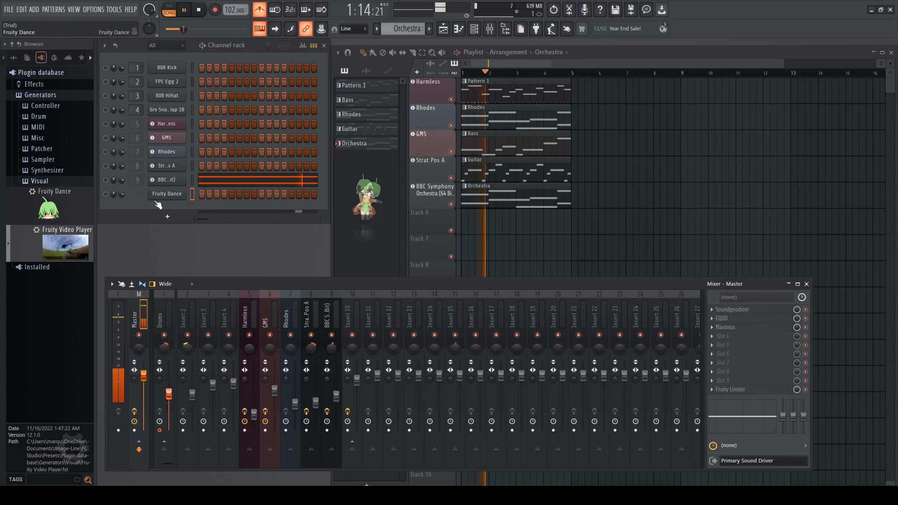
pyautogui.click(192, 184)
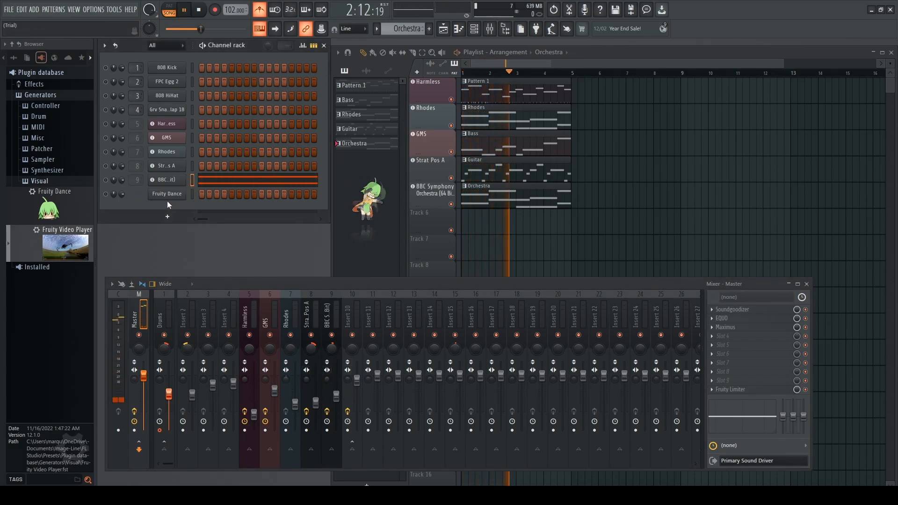
pyautogui.click(199, 10)
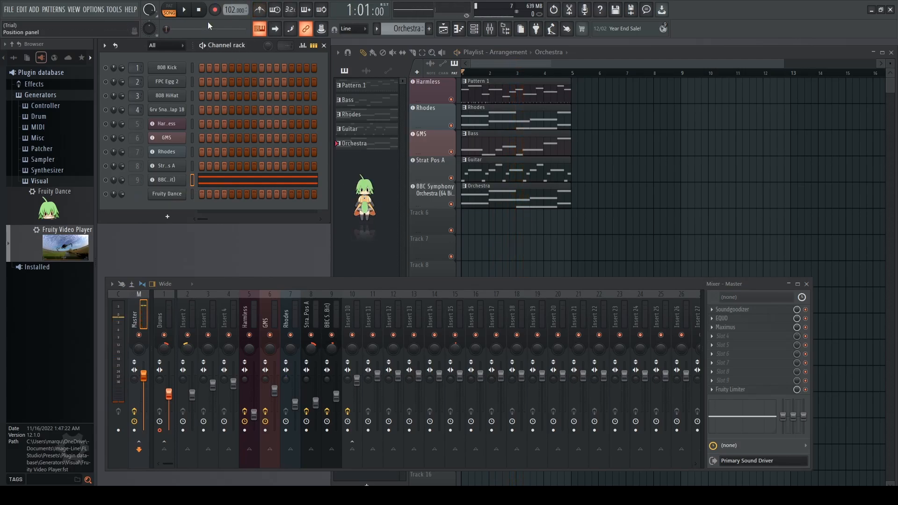